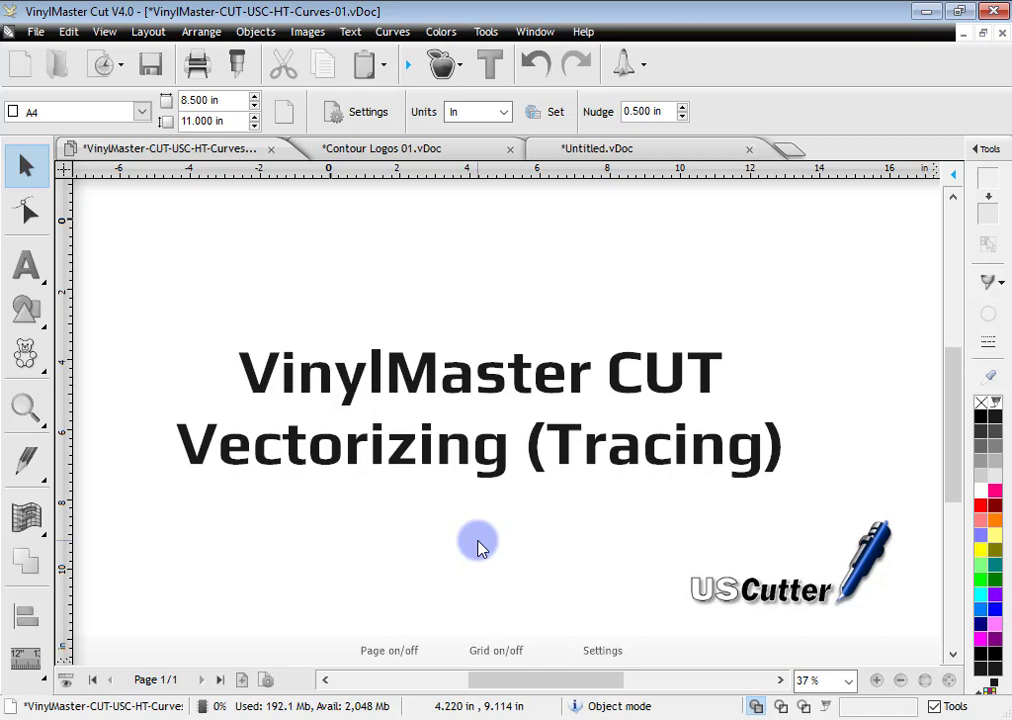
Import the sample image Plumber.jpg and place it on page 1 of the Contour Logos 01 document.
{"action": "left_click", "coordinate": [461, 153]}
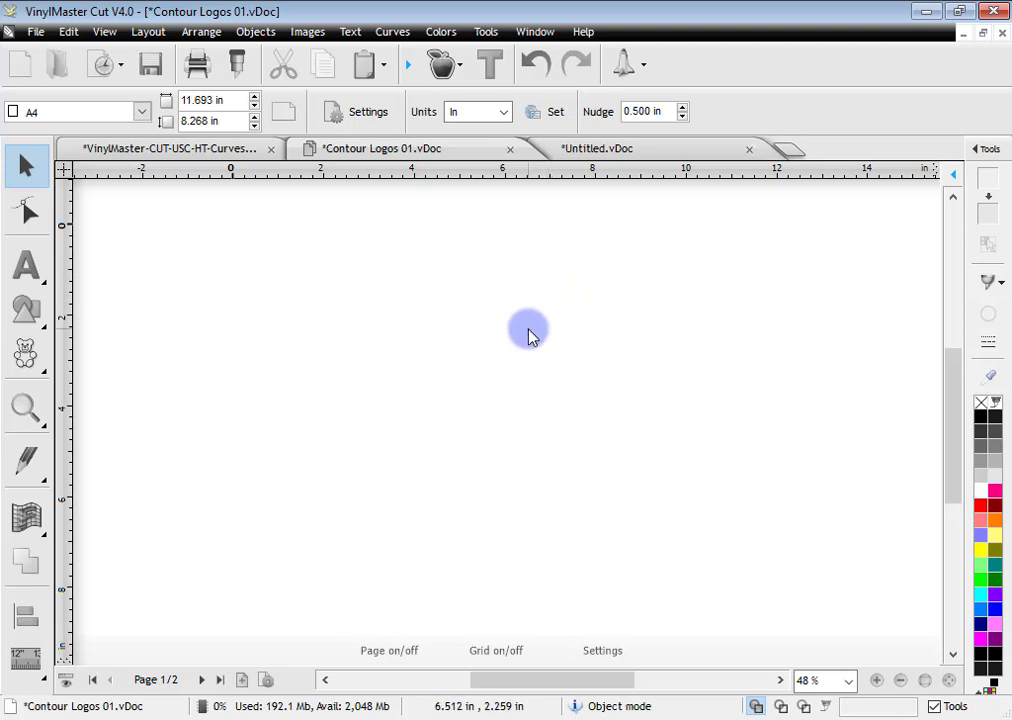
{"action": "left_click", "coordinate": [305, 33]}
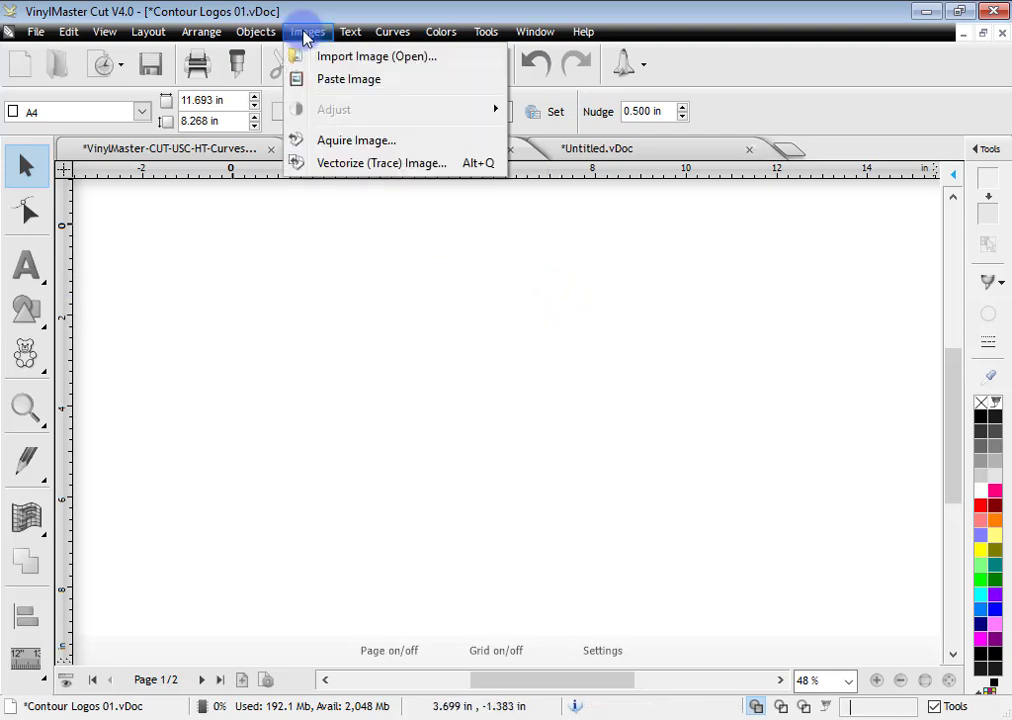
{"action": "left_click", "coordinate": [348, 60]}
{"action": "left_click", "coordinate": [345, 333]}
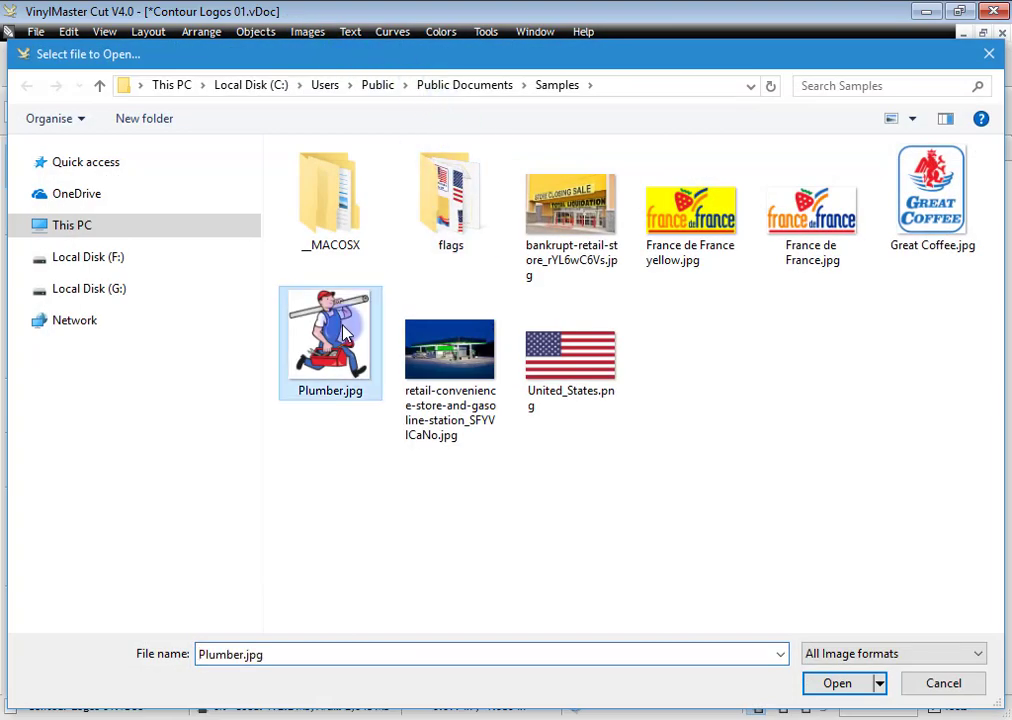
{"action": "left_click", "coordinate": [858, 684]}
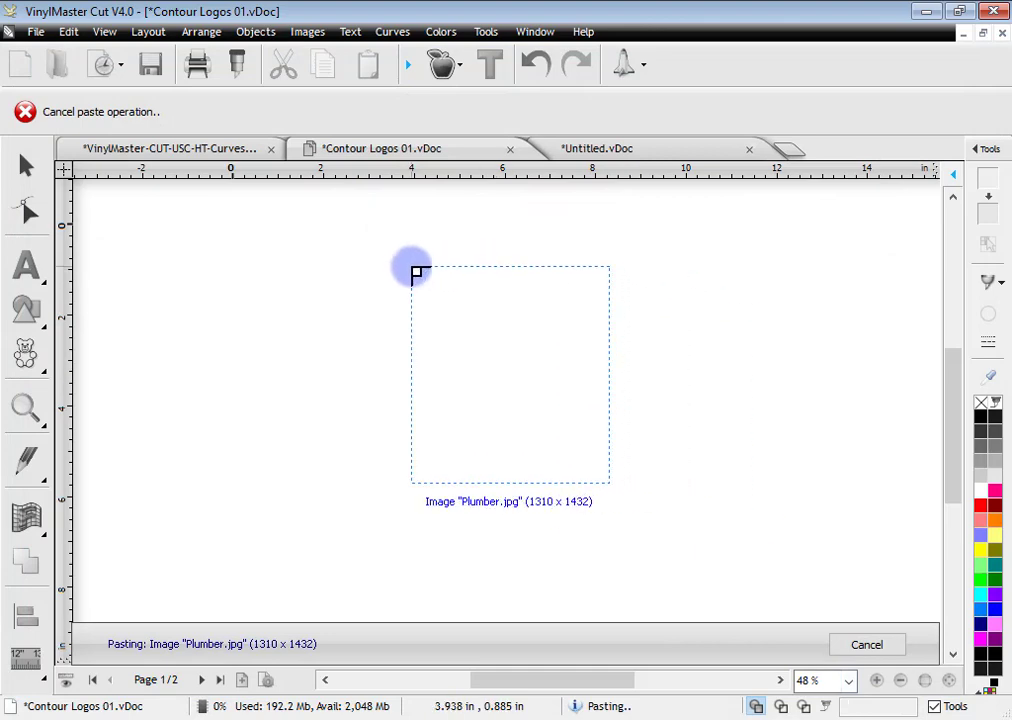
{"action": "left_click", "coordinate": [416, 272]}
{"action": "left_click", "coordinate": [734, 361]}
Check the imported plumber image in wireframe view and restore the solid view.
{"action": "scroll", "coordinate": [515, 380], "scroll_direction": "up", "scroll_amount": 2}
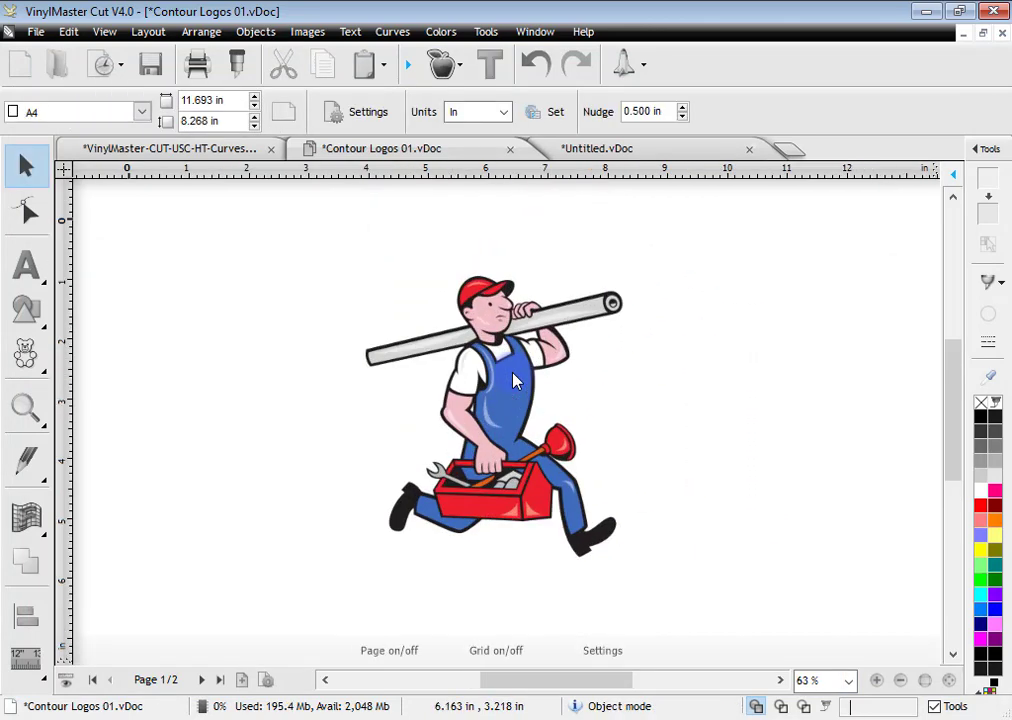
{"action": "scroll", "coordinate": [513, 380], "scroll_direction": "up", "scroll_amount": 1}
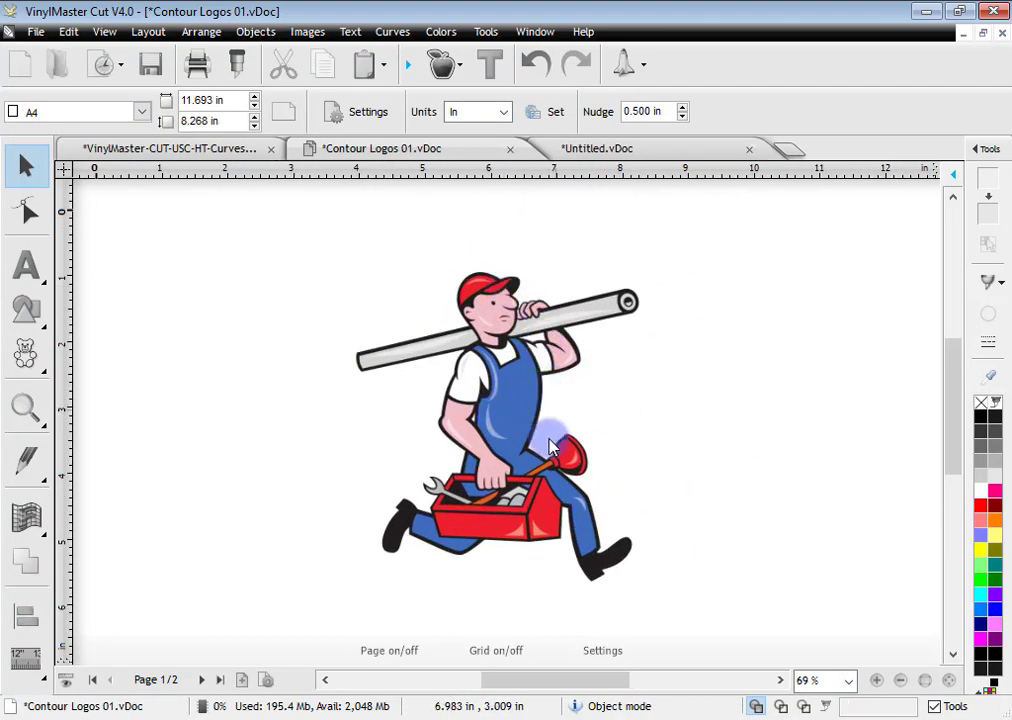
{"action": "left_click", "coordinate": [779, 705]}
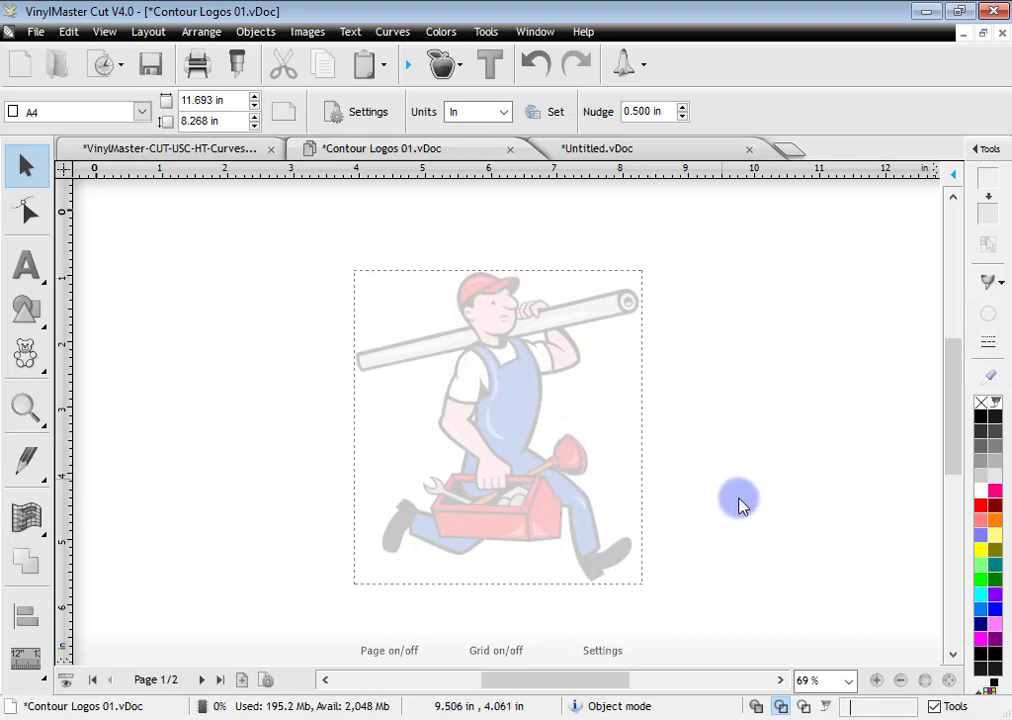
{"action": "left_click", "coordinate": [756, 706]}
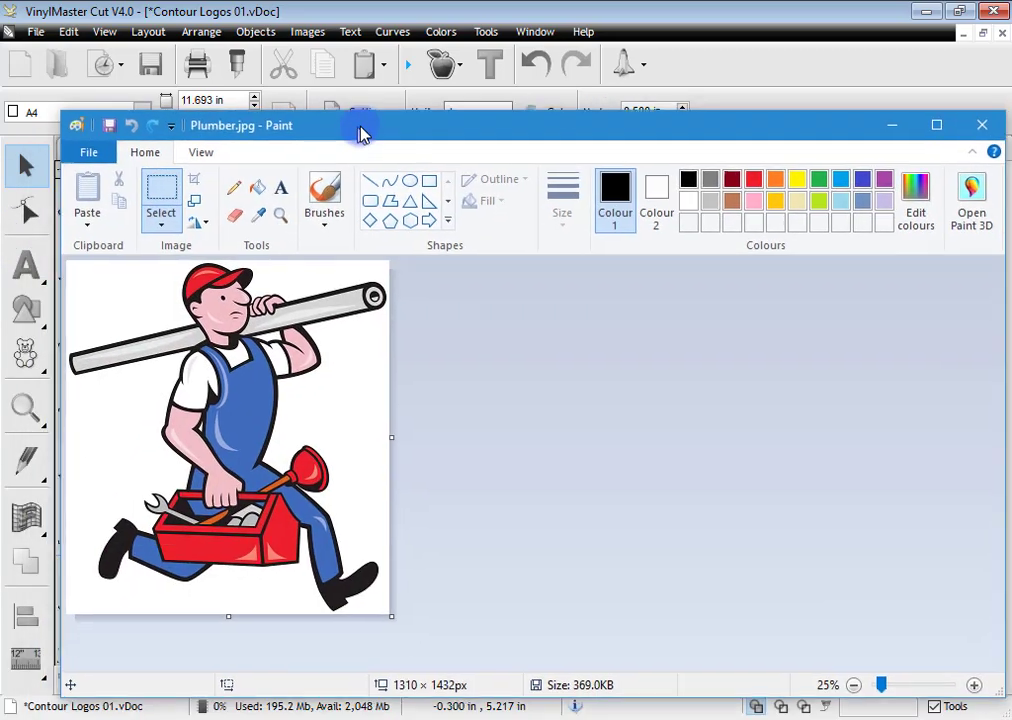
In Paint, magnify Plumber.jpg to 400% around the plumber's face to examine its pixel edges.
{"action": "mouse_move", "coordinate": [361, 129]}
{"action": "left_mouse_down"}
{"action": "mouse_move", "coordinate": [323, 90]}
{"action": "mouse_move", "coordinate": [339, 79]}
{"action": "left_mouse_up"}
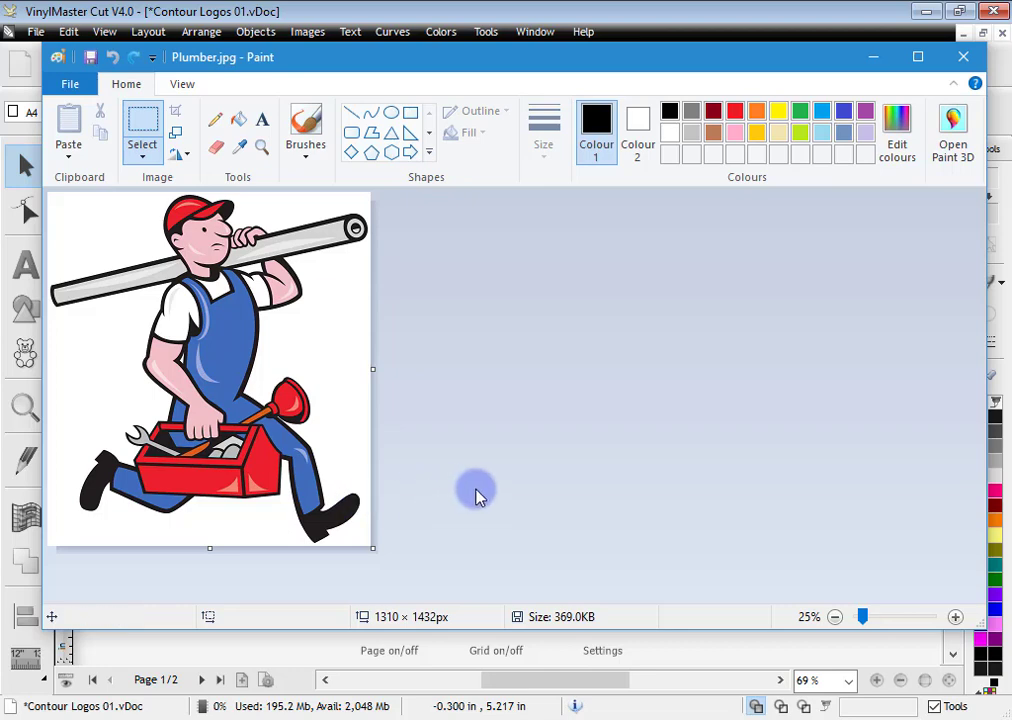
{"action": "left_click", "coordinate": [262, 147]}
{"action": "left_click", "coordinate": [269, 239]}
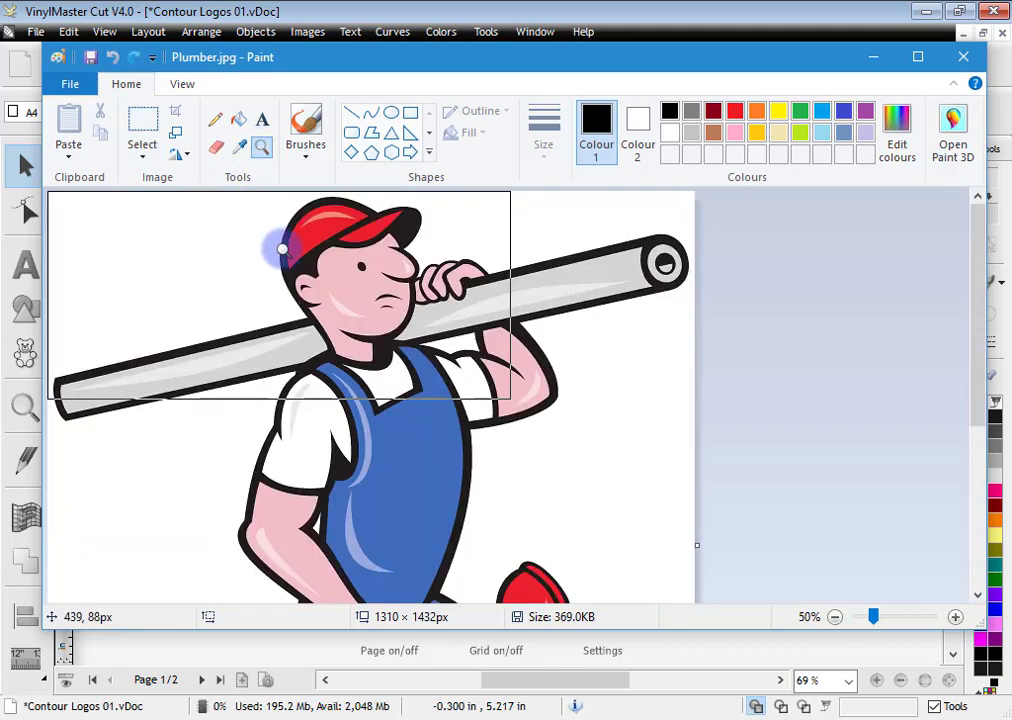
{"action": "left_click", "coordinate": [447, 312]}
{"action": "left_click", "coordinate": [488, 355]}
{"action": "left_click", "coordinate": [531, 377]}
{"action": "left_click", "coordinate": [507, 376]}
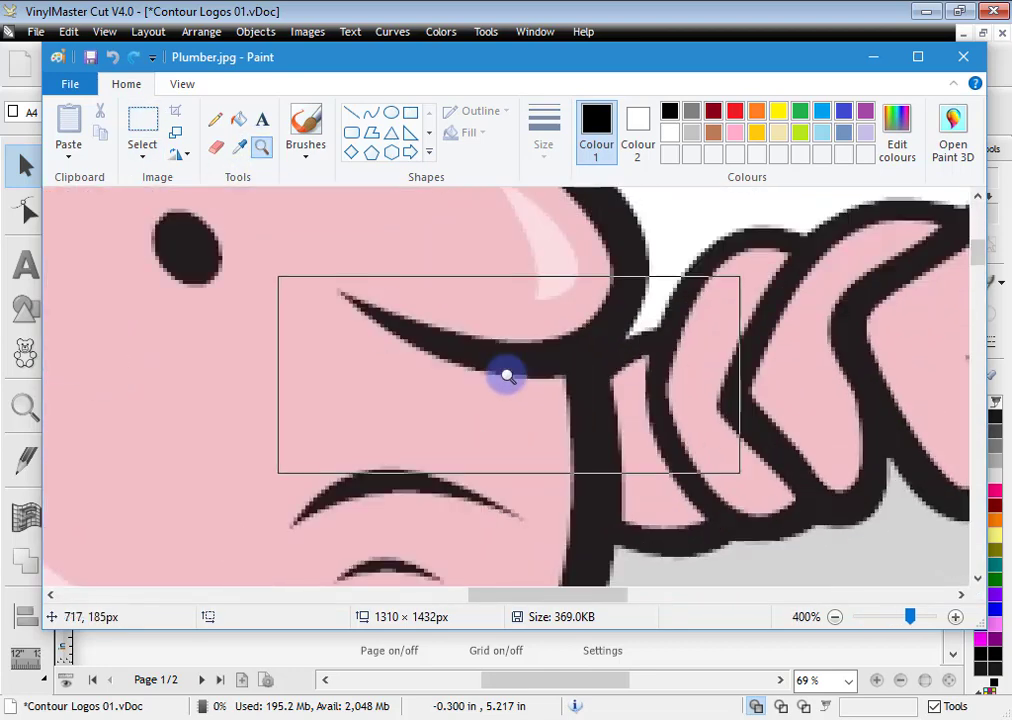
Zoom Plumber.jpg back out in Paint and return to the VinylMaster document.
{"action": "left_click", "coordinate": [143, 125]}
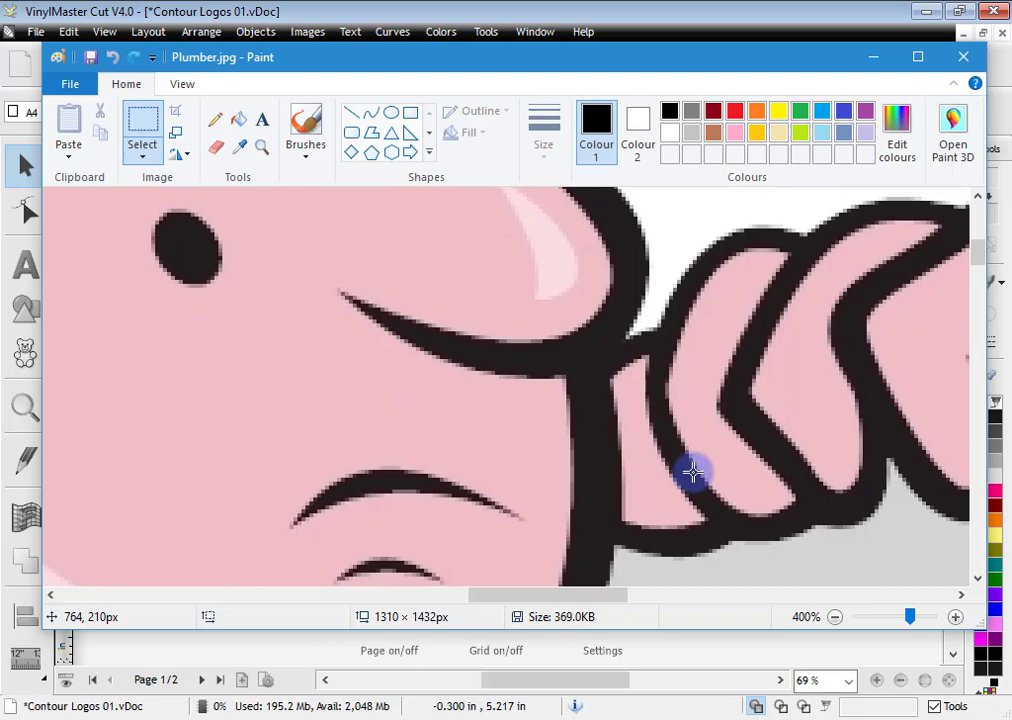
{"action": "left_click", "coordinate": [835, 617]}
{"action": "left_click", "coordinate": [835, 617]}
{"action": "left_click", "coordinate": [835, 617]}
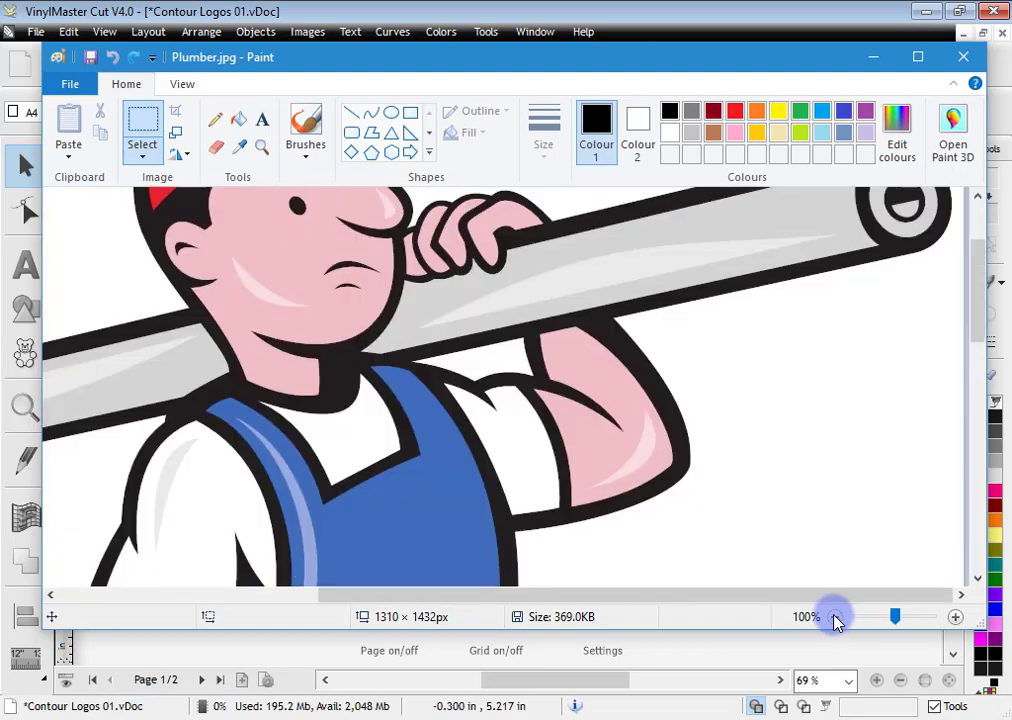
{"action": "left_click", "coordinate": [835, 617]}
{"action": "left_click", "coordinate": [835, 617]}
{"action": "left_click", "coordinate": [874, 57]}
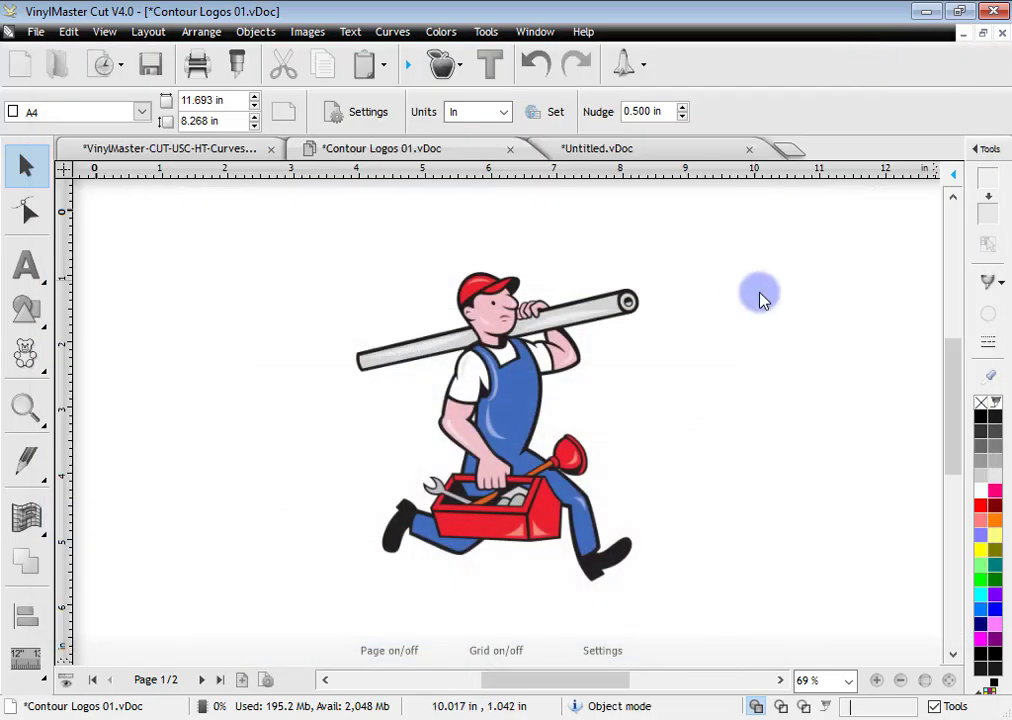
{"action": "left_click", "coordinate": [743, 416]}
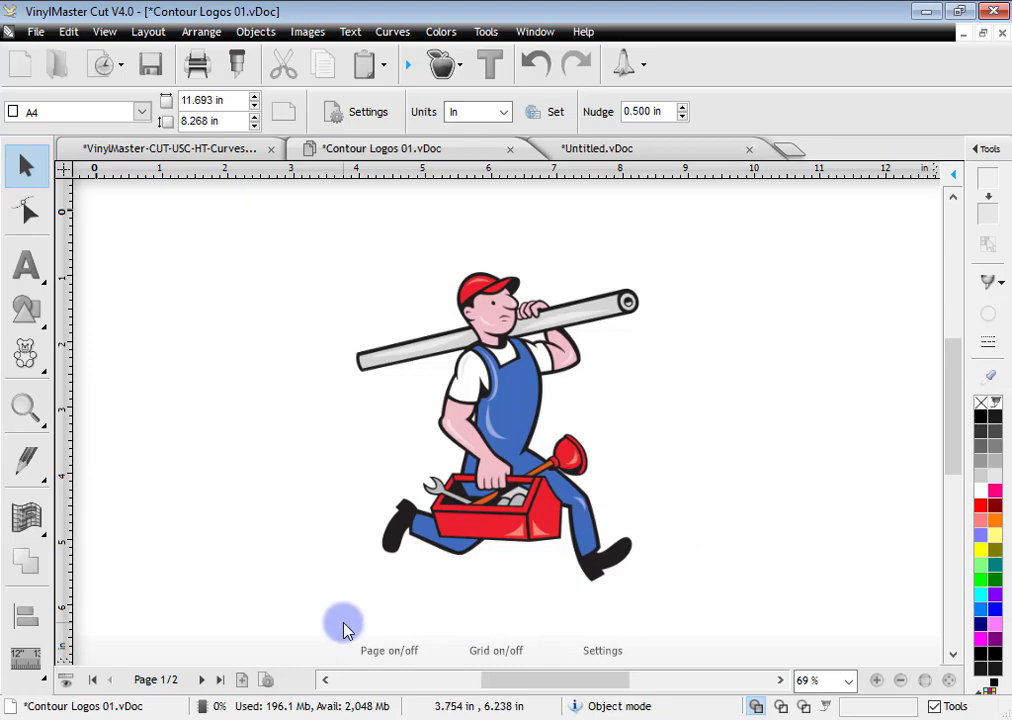
Go to page 2 of Contour Logos 01 and compare the masked plumber bitmap with the vector version.
{"action": "left_click", "coordinate": [201, 679]}
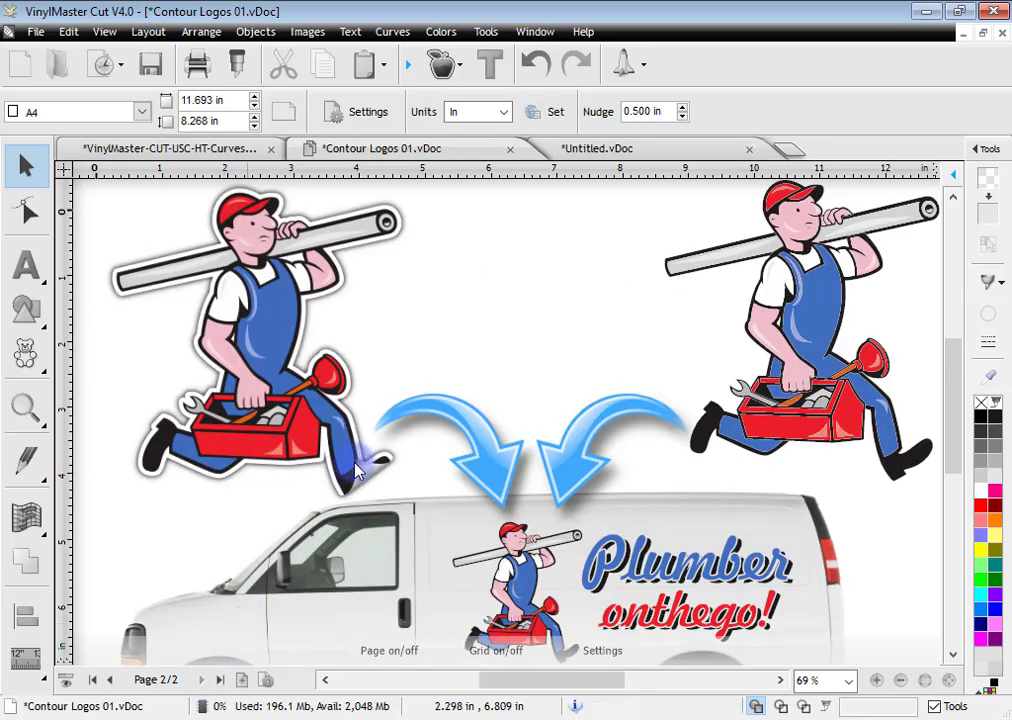
{"action": "left_click", "coordinate": [236, 235]}
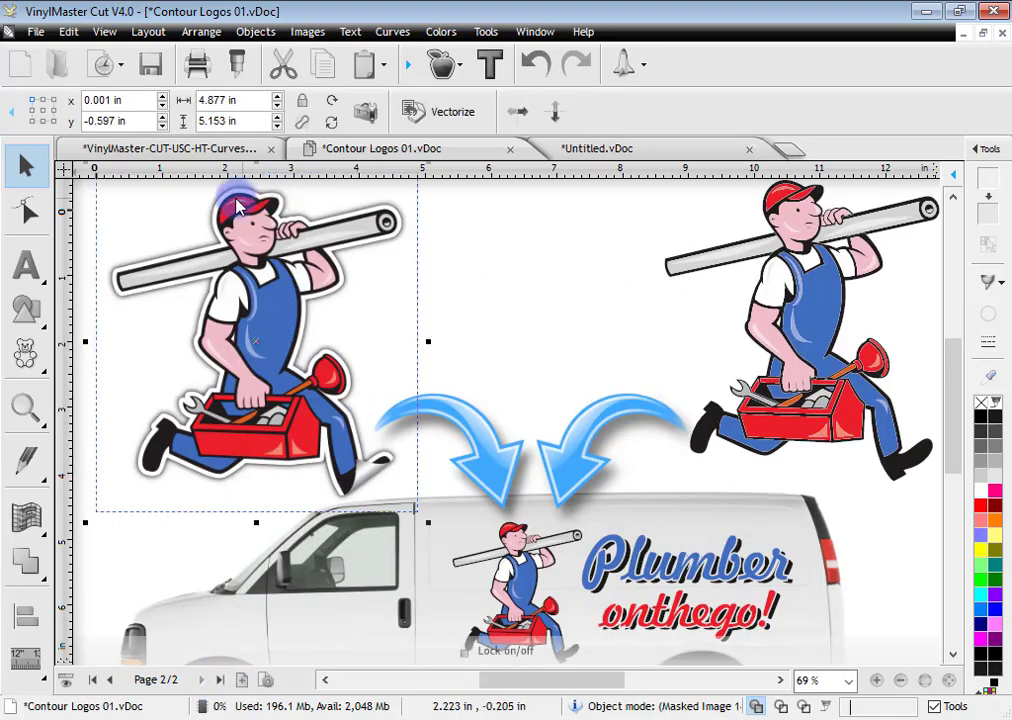
{"action": "left_click", "coordinate": [775, 300]}
{"action": "left_click", "coordinate": [763, 303]}
{"action": "left_click", "coordinate": [727, 267]}
{"action": "left_click", "coordinate": [723, 305]}
{"action": "left_click", "coordinate": [800, 235]}
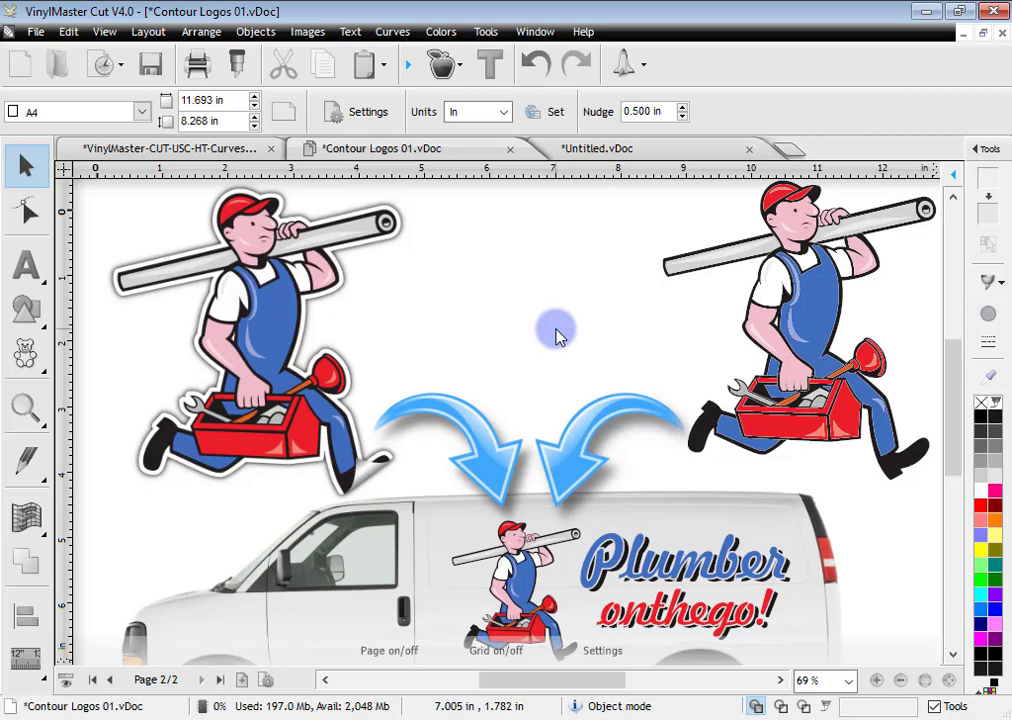
Import France de France.jpg into the Untitled document, placing its upper-left corner at about X -3.5 in, Y 0.8 in.
{"action": "left_click", "coordinate": [590, 151]}
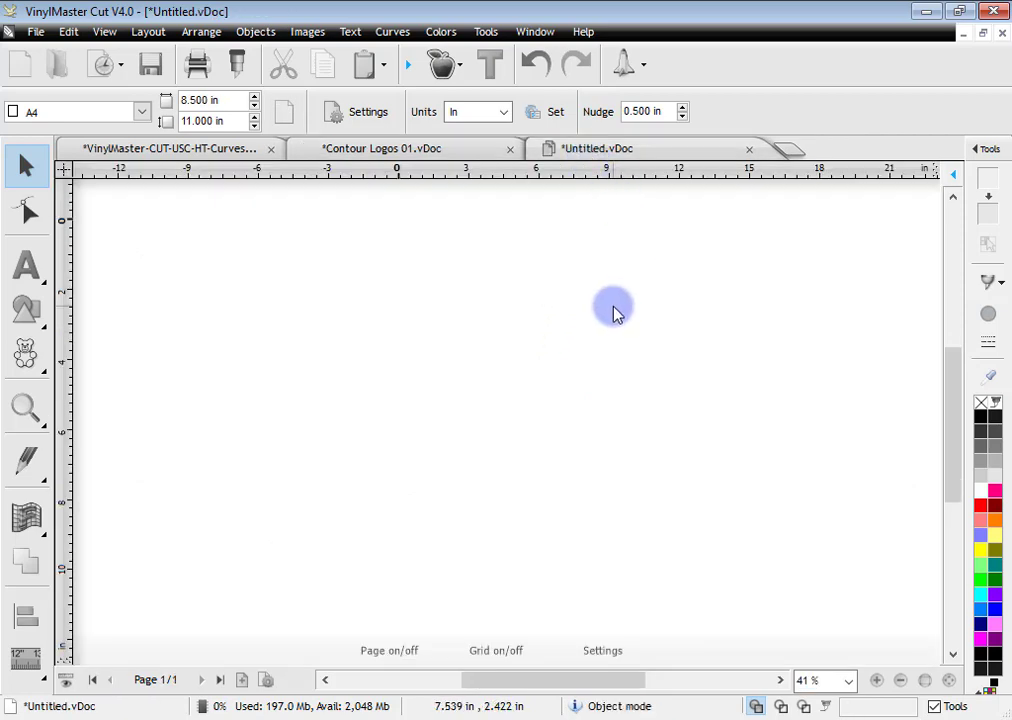
{"action": "left_click", "coordinate": [308, 32]}
{"action": "left_click", "coordinate": [322, 58]}
{"action": "left_click", "coordinate": [812, 212]}
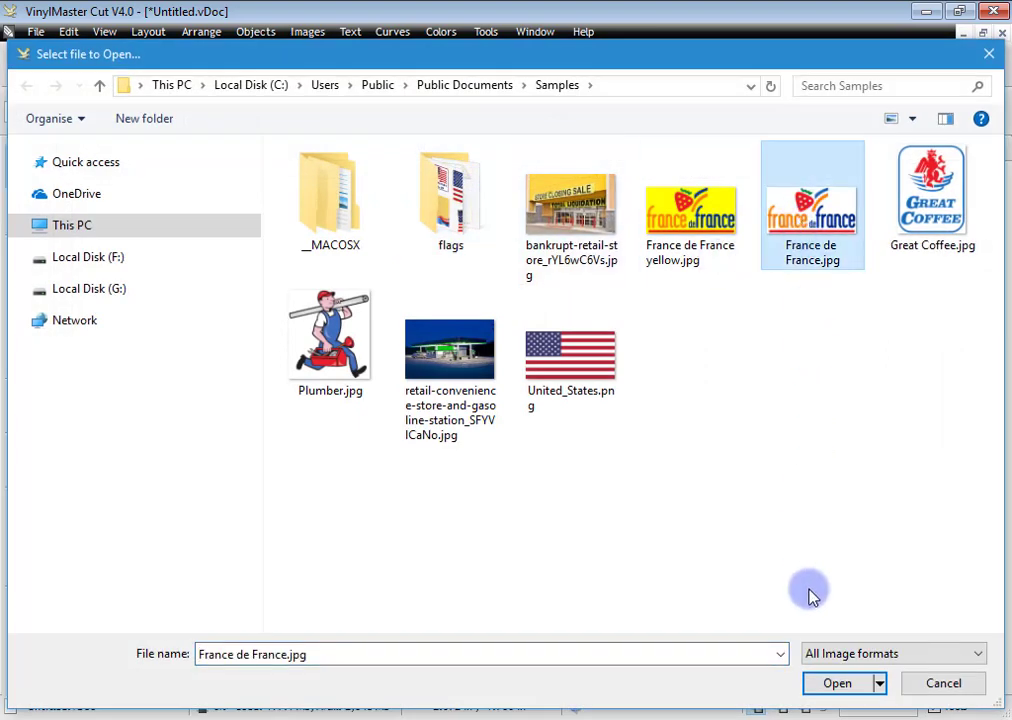
{"action": "left_click", "coordinate": [833, 686]}
{"action": "left_click", "coordinate": [224, 250]}
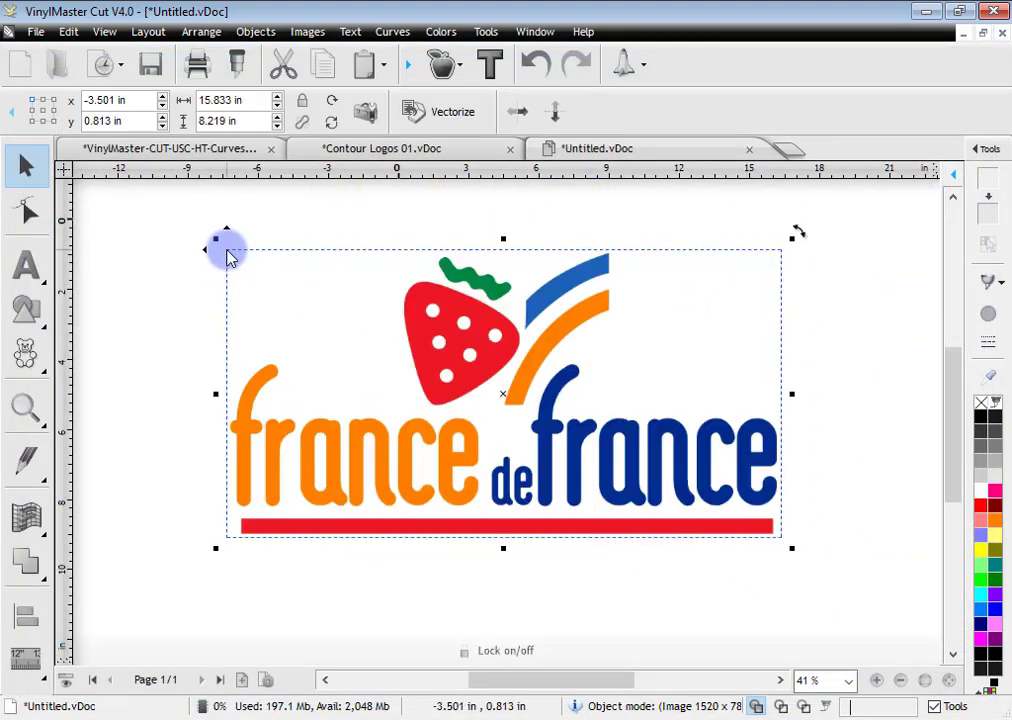
{"action": "left_click", "coordinate": [838, 422]}
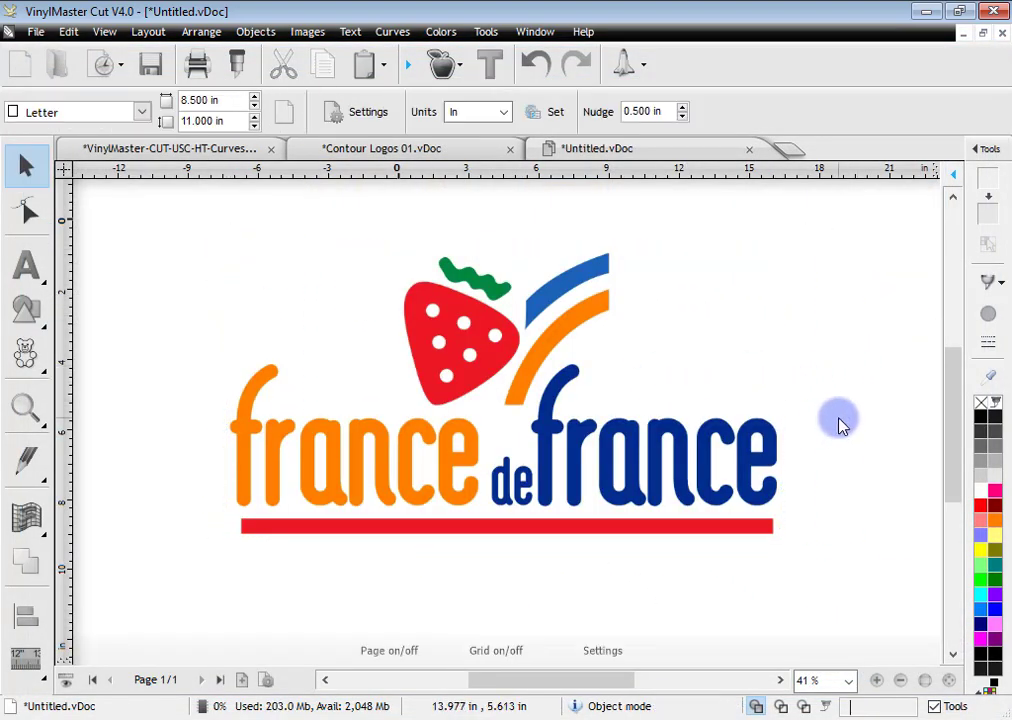
Compare the France de France bitmap with the plumber artwork in wireframe view and restore the solid view.
{"action": "left_click", "coordinate": [781, 706]}
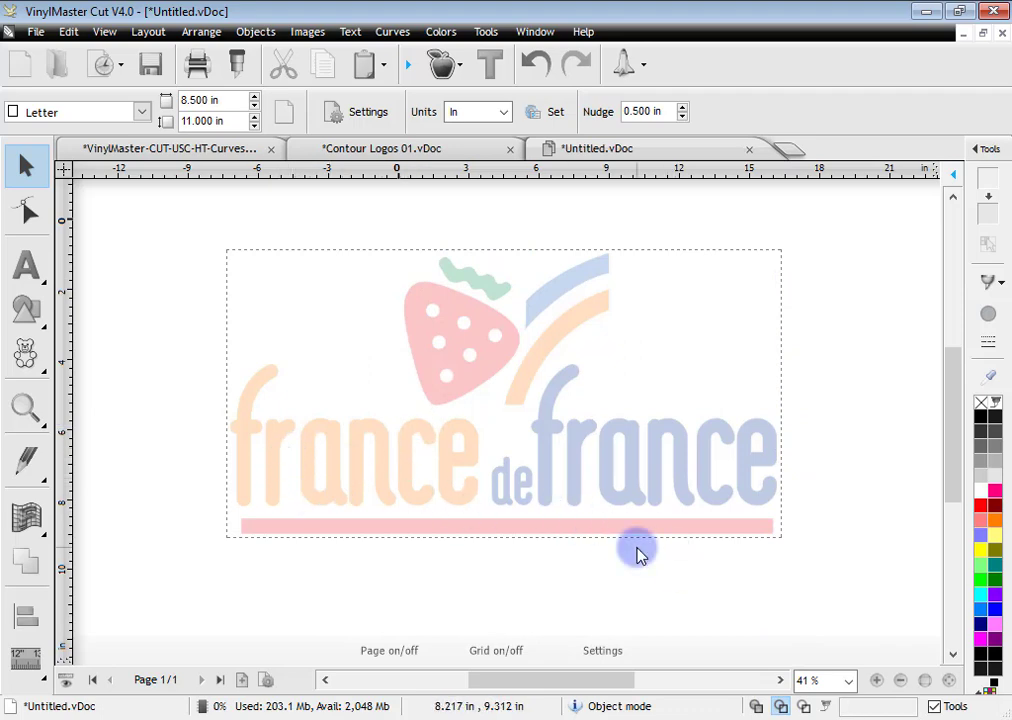
{"action": "left_click", "coordinate": [425, 148]}
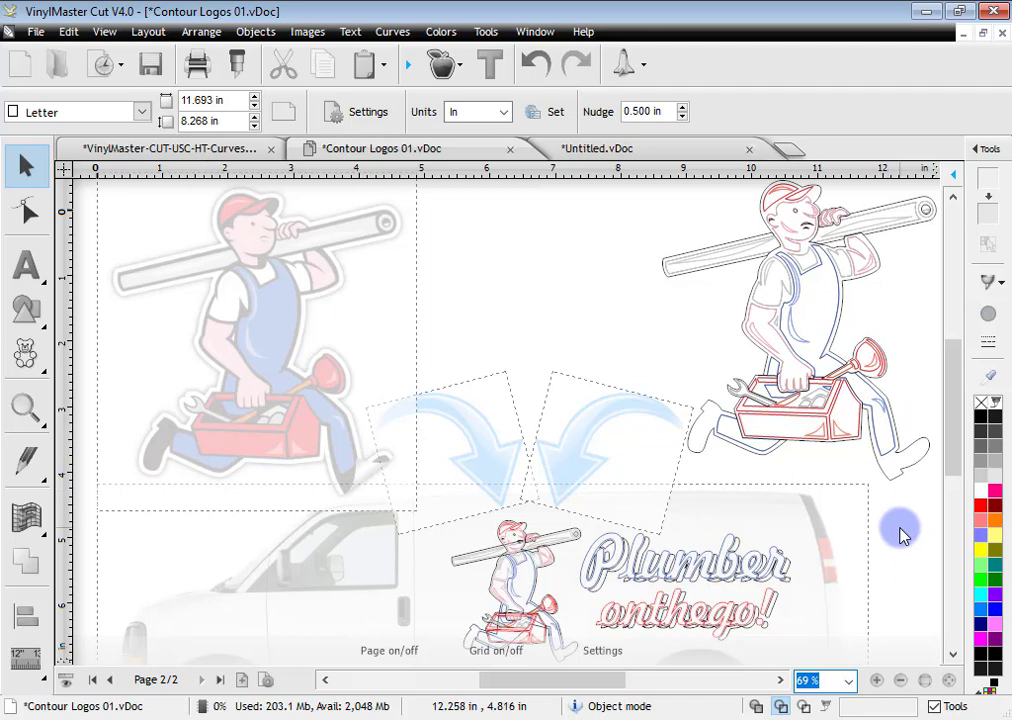
{"action": "left_click", "coordinate": [666, 152]}
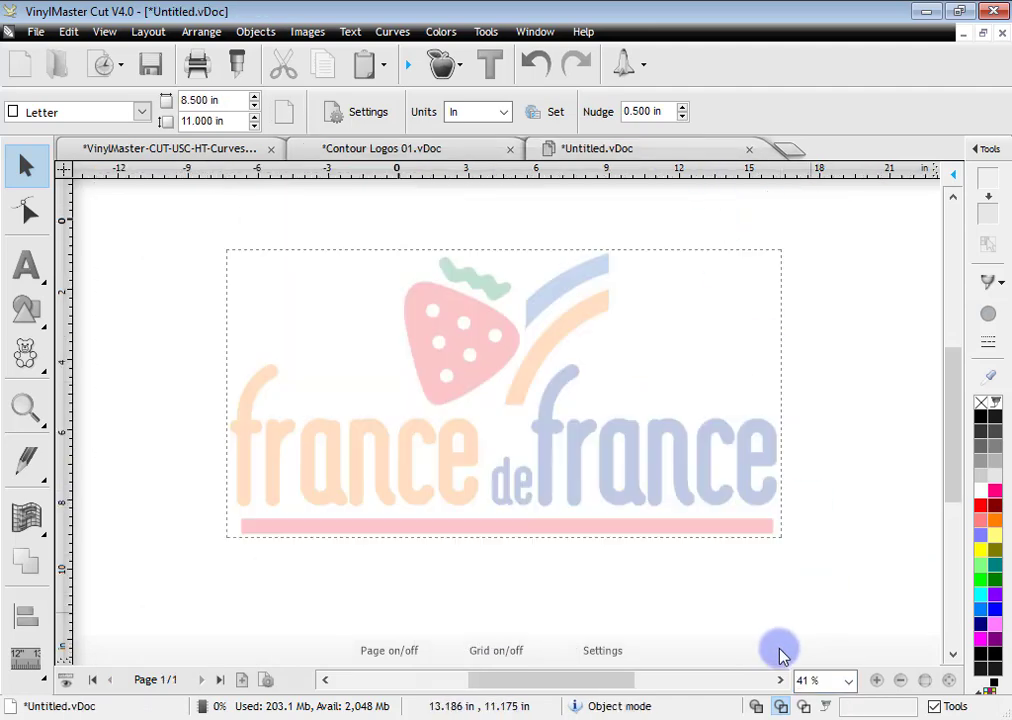
{"action": "left_click", "coordinate": [757, 707]}
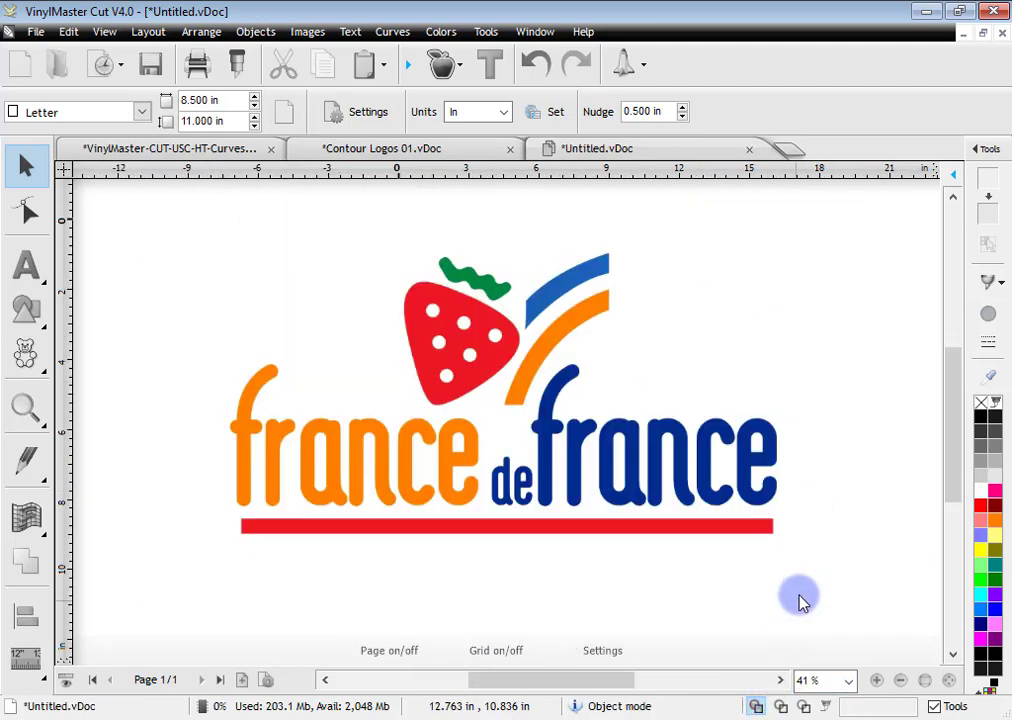
Open the France de France logo in the Vectorizer and preview it with and without the transparent background color.
{"action": "left_click", "coordinate": [688, 510]}
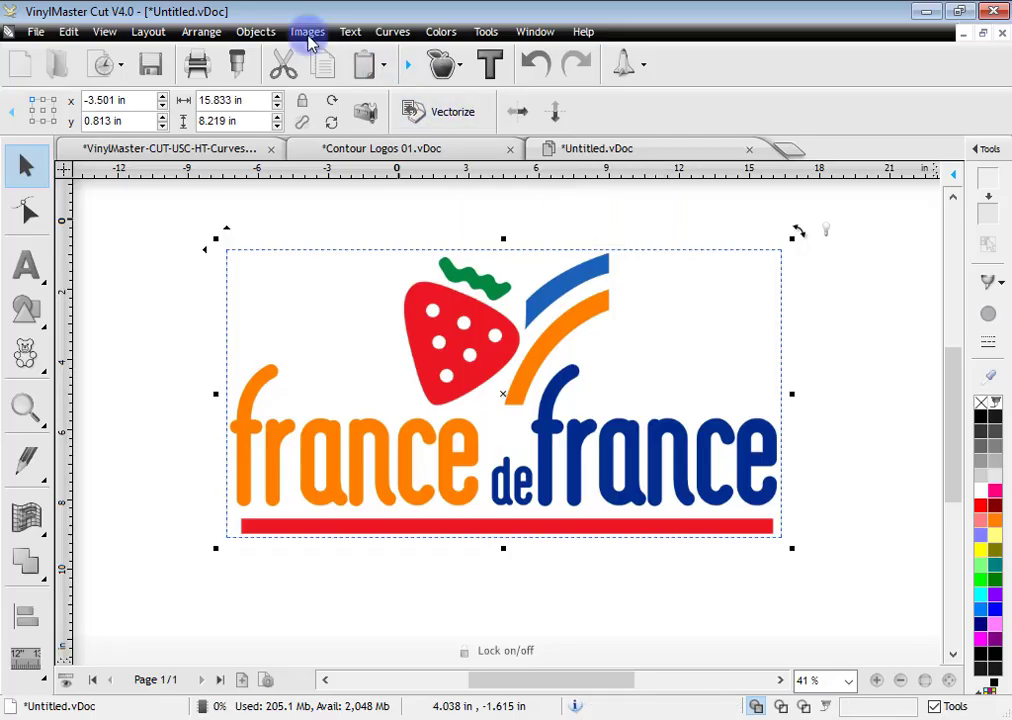
{"action": "left_click", "coordinate": [306, 33]}
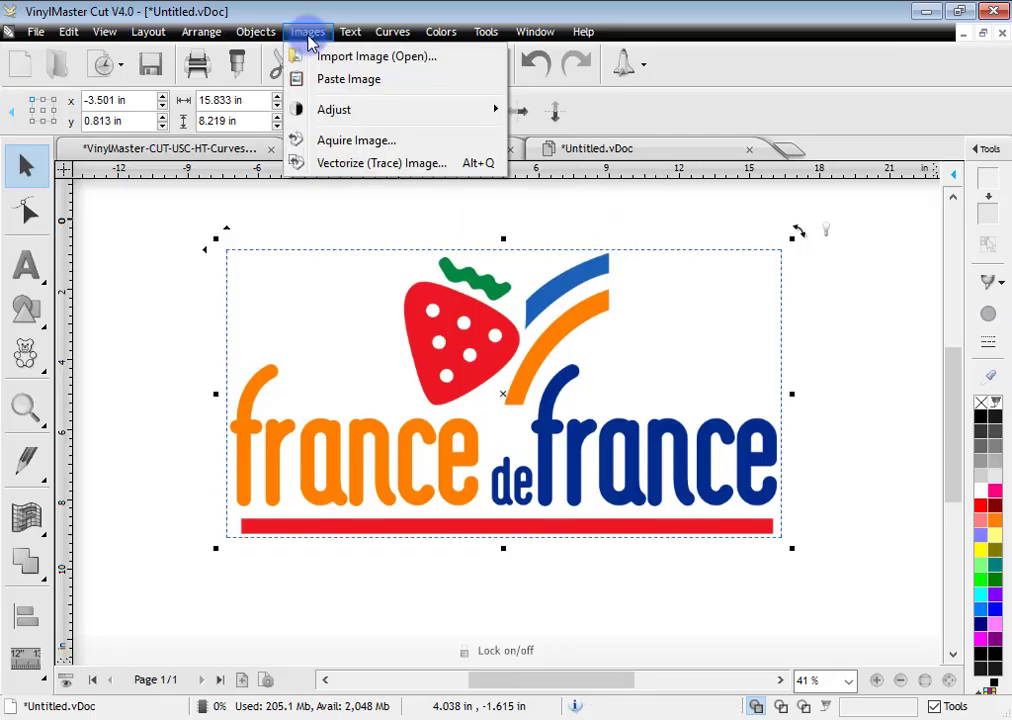
{"action": "left_click", "coordinate": [340, 164]}
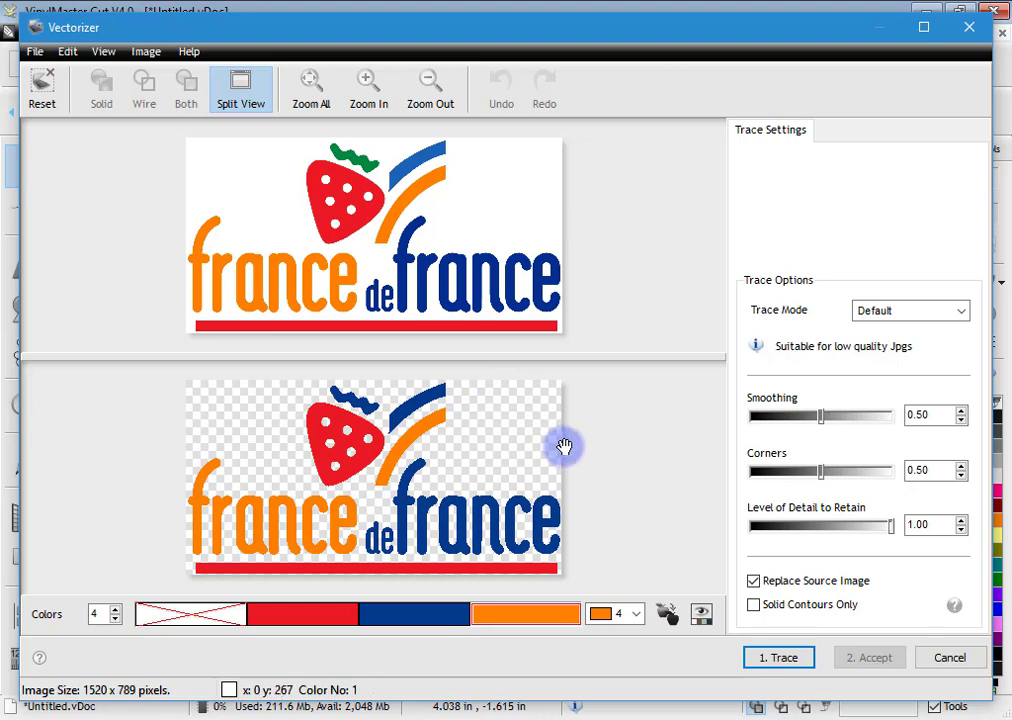
{"action": "left_click", "coordinate": [702, 615]}
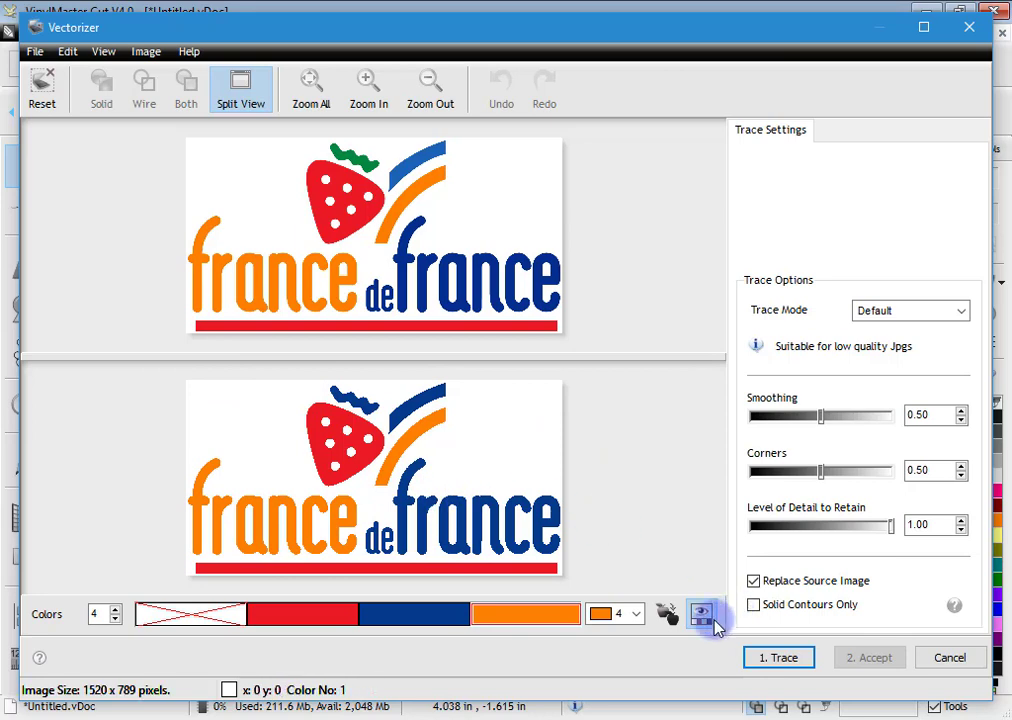
{"action": "left_click", "coordinate": [702, 615]}
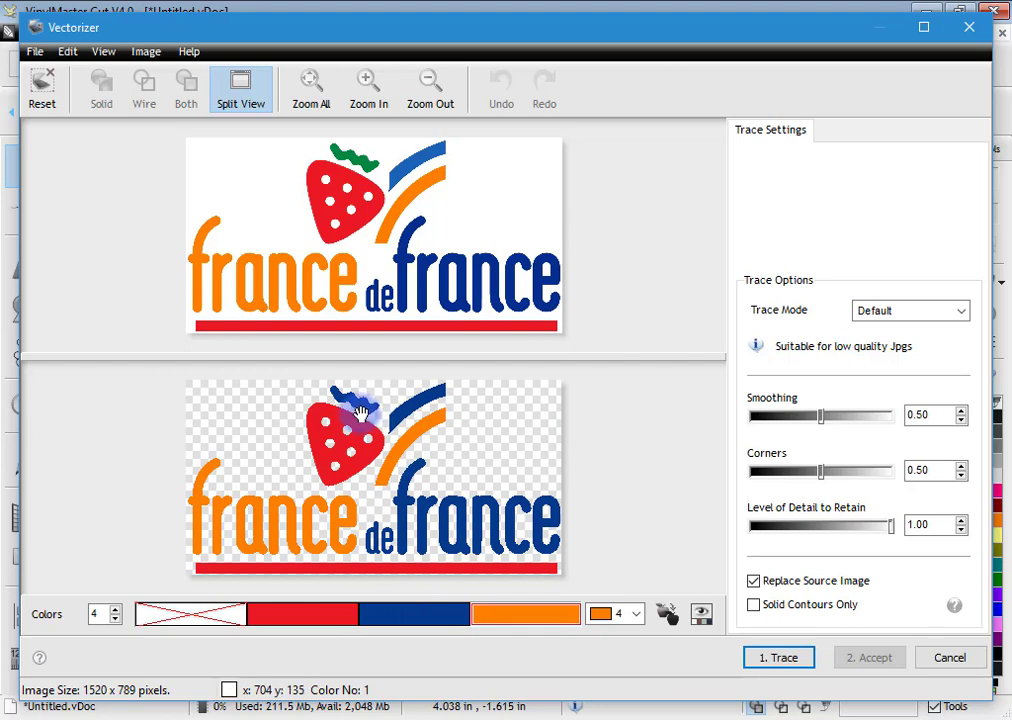
Try up to 10 trace colors for the France de France logo and settle on 6 colors.
{"action": "left_click", "coordinate": [116, 610]}
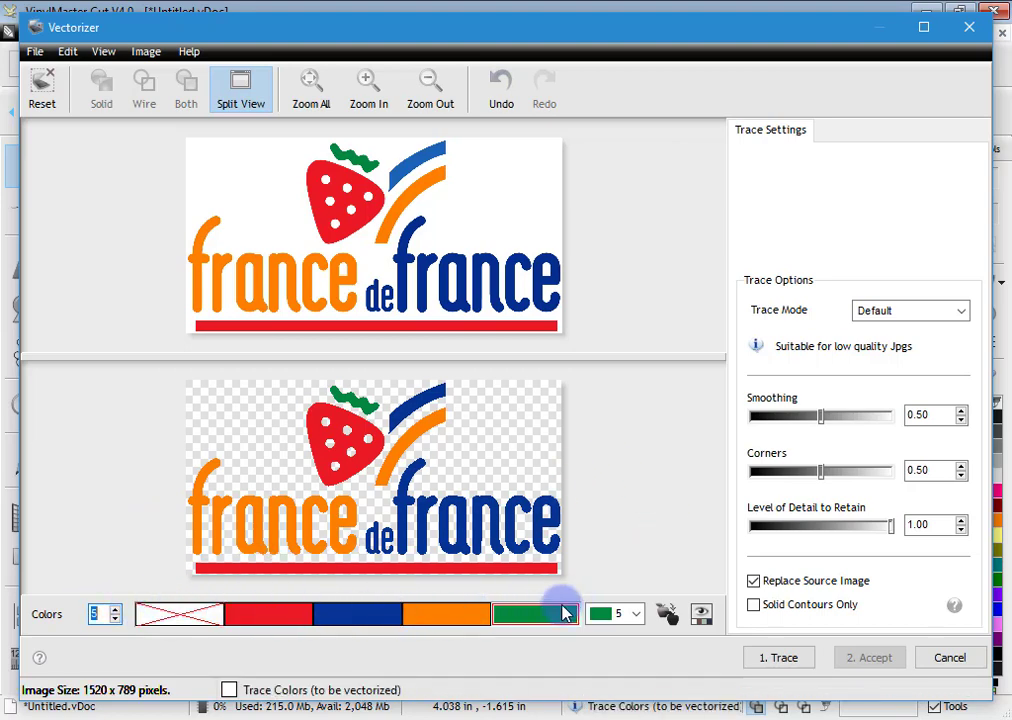
{"action": "left_click", "coordinate": [116, 610]}
{"action": "left_click", "coordinate": [116, 610]}
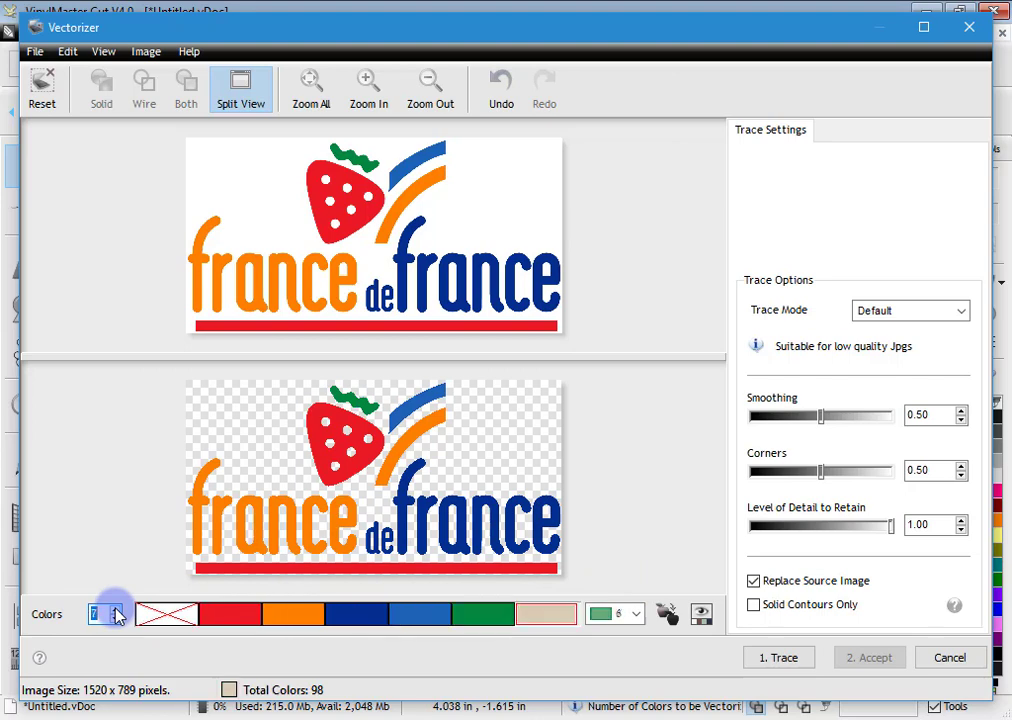
{"action": "left_click", "coordinate": [116, 610]}
{"action": "left_click", "coordinate": [116, 610]}
{"action": "left_click", "coordinate": [116, 610]}
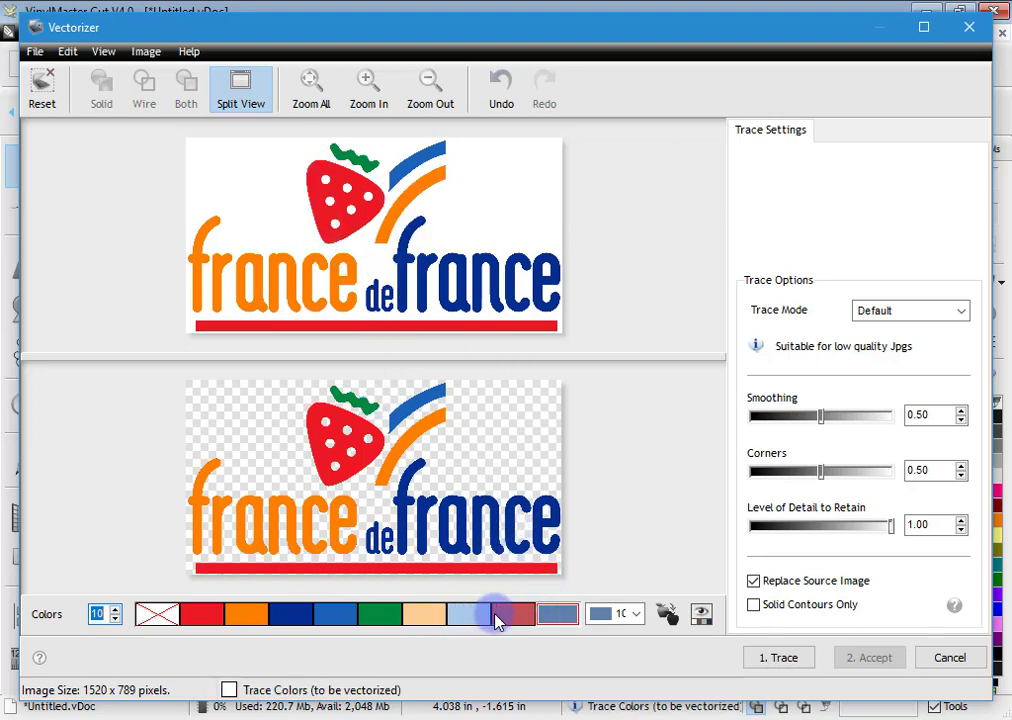
{"action": "left_click", "coordinate": [116, 620]}
{"action": "left_click", "coordinate": [116, 620]}
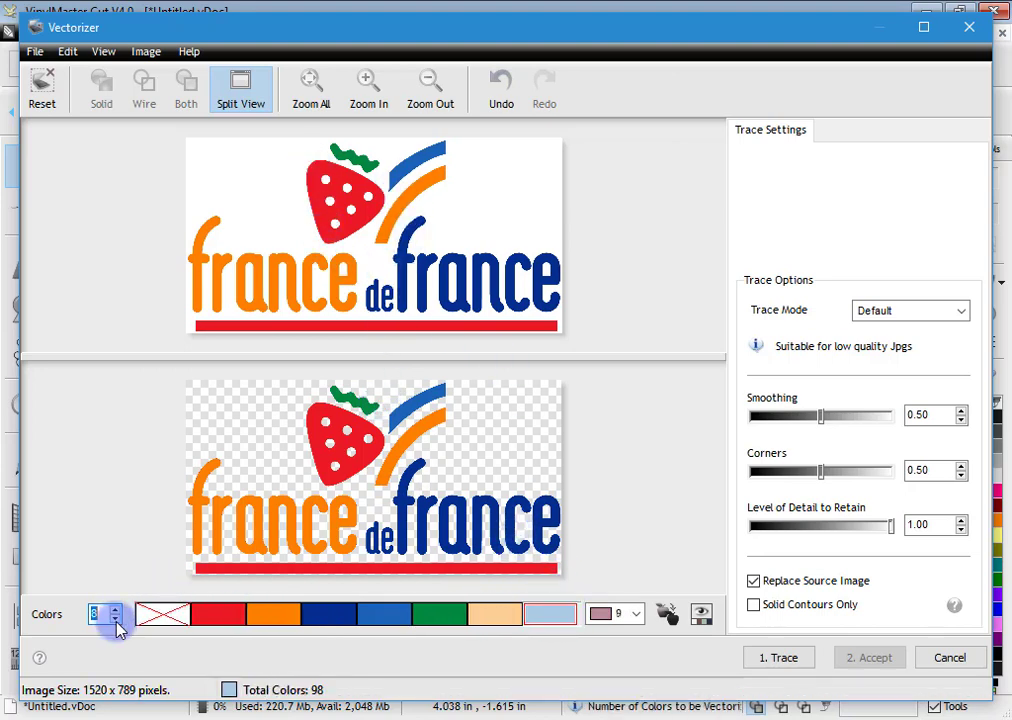
{"action": "left_click", "coordinate": [116, 621]}
{"action": "left_click", "coordinate": [116, 621]}
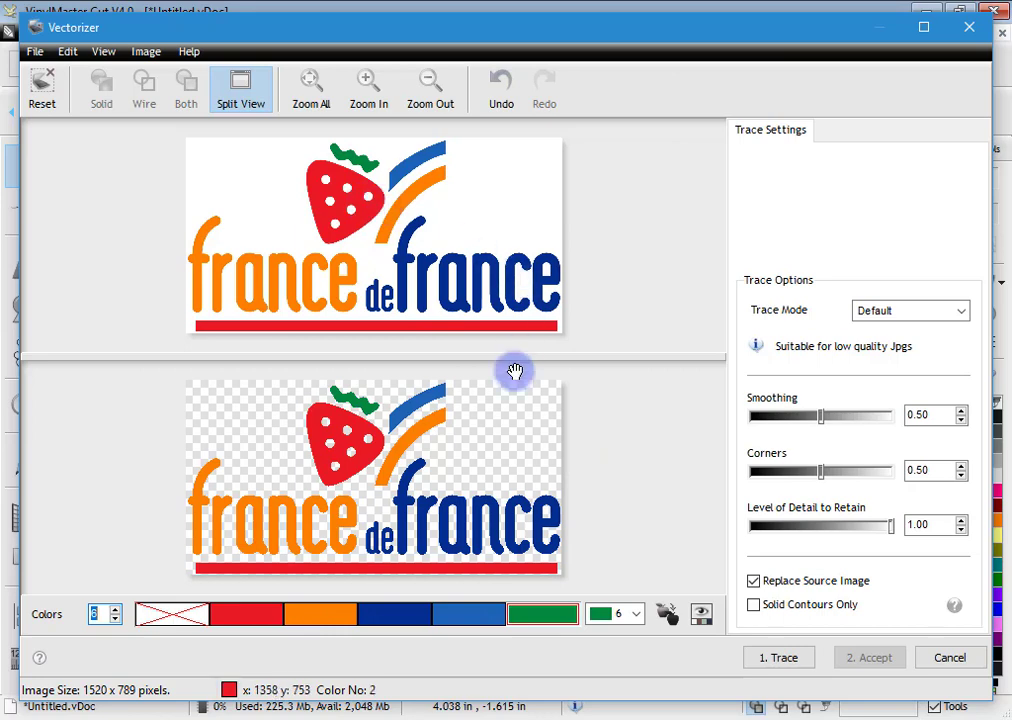
{"action": "left_click", "coordinate": [629, 447]}
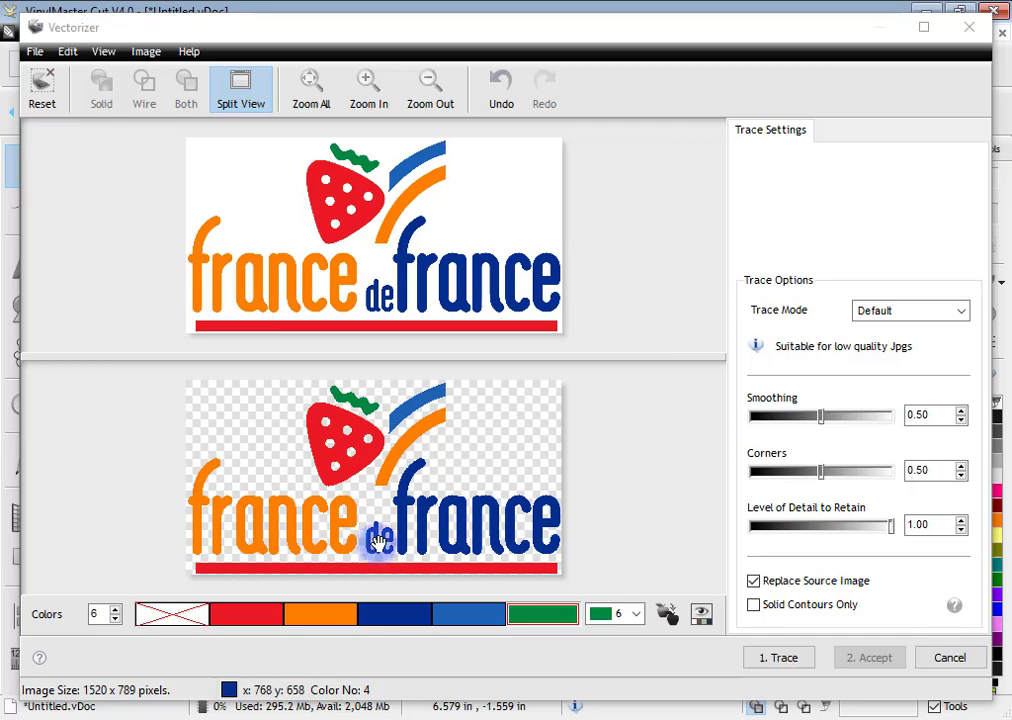
Preview only the dark blue lettering by hiding red, orange, light blue and green, and restore all the colors.
{"action": "left_click", "coordinate": [252, 625]}
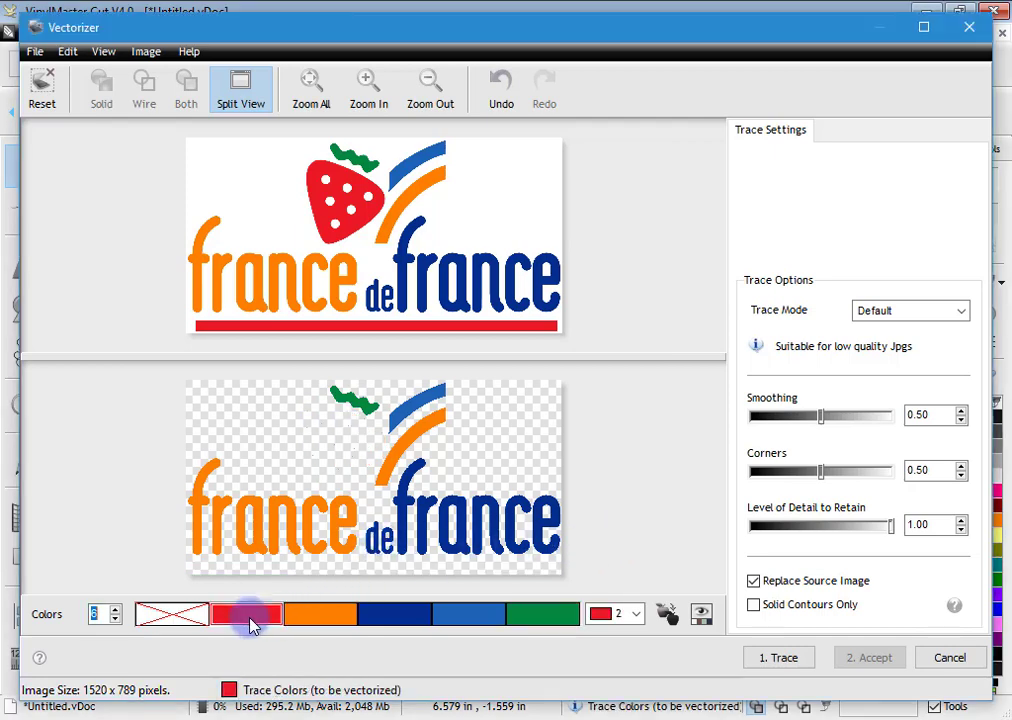
{"action": "left_click", "coordinate": [320, 617]}
{"action": "left_click", "coordinate": [470, 617]}
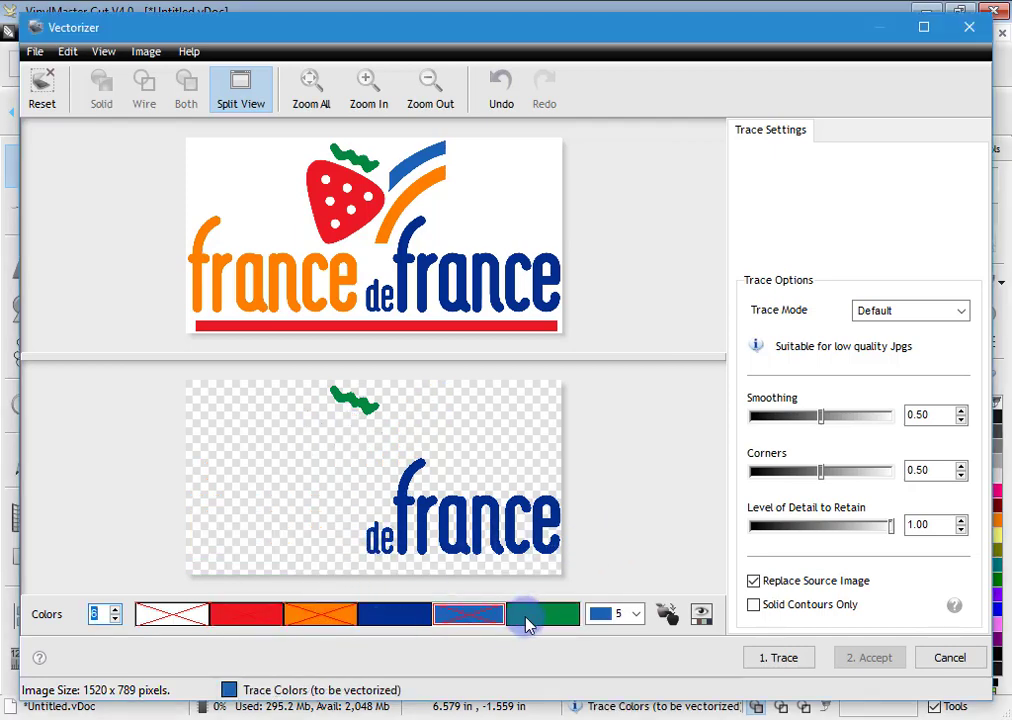
{"action": "left_click", "coordinate": [528, 625]}
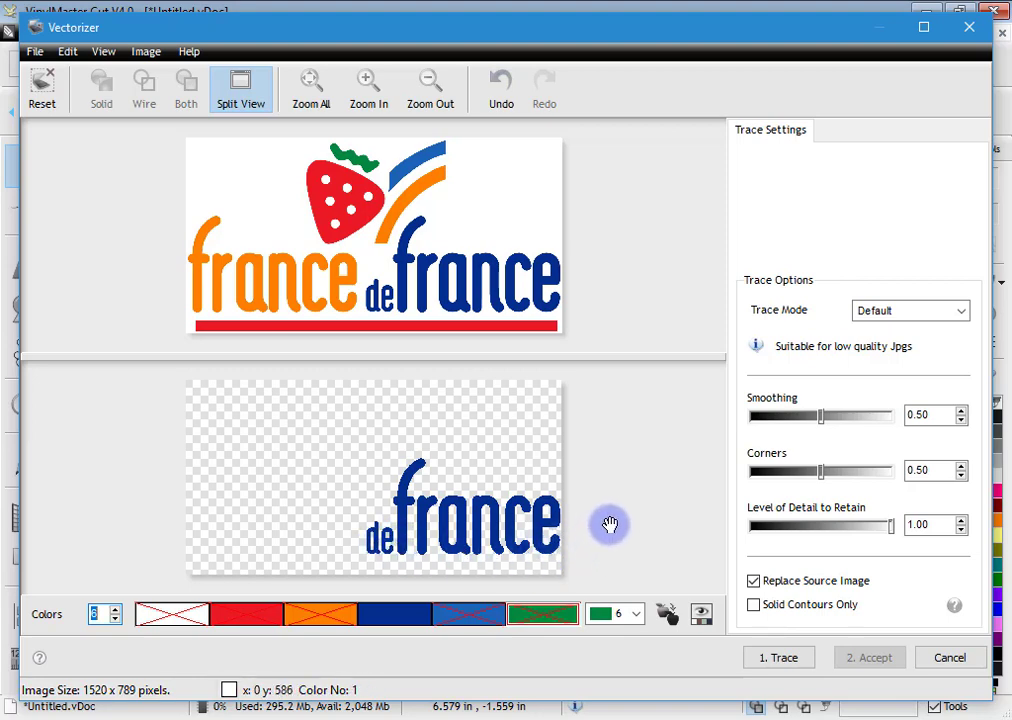
{"action": "left_click", "coordinate": [495, 614]}
{"action": "left_click", "coordinate": [339, 612]}
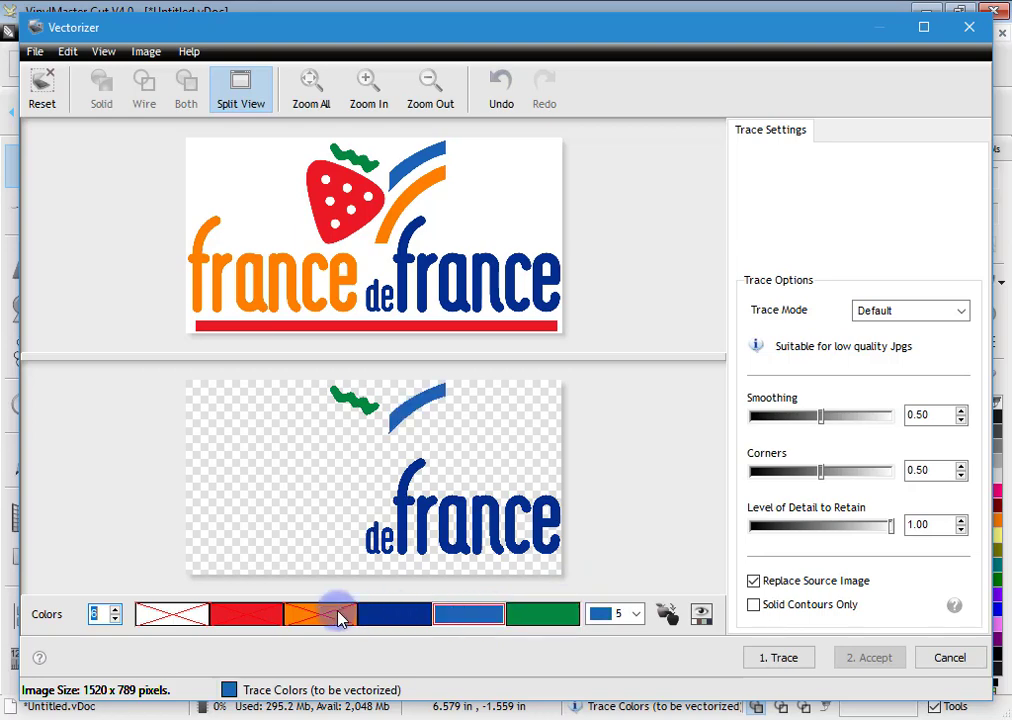
{"action": "left_click", "coordinate": [242, 614]}
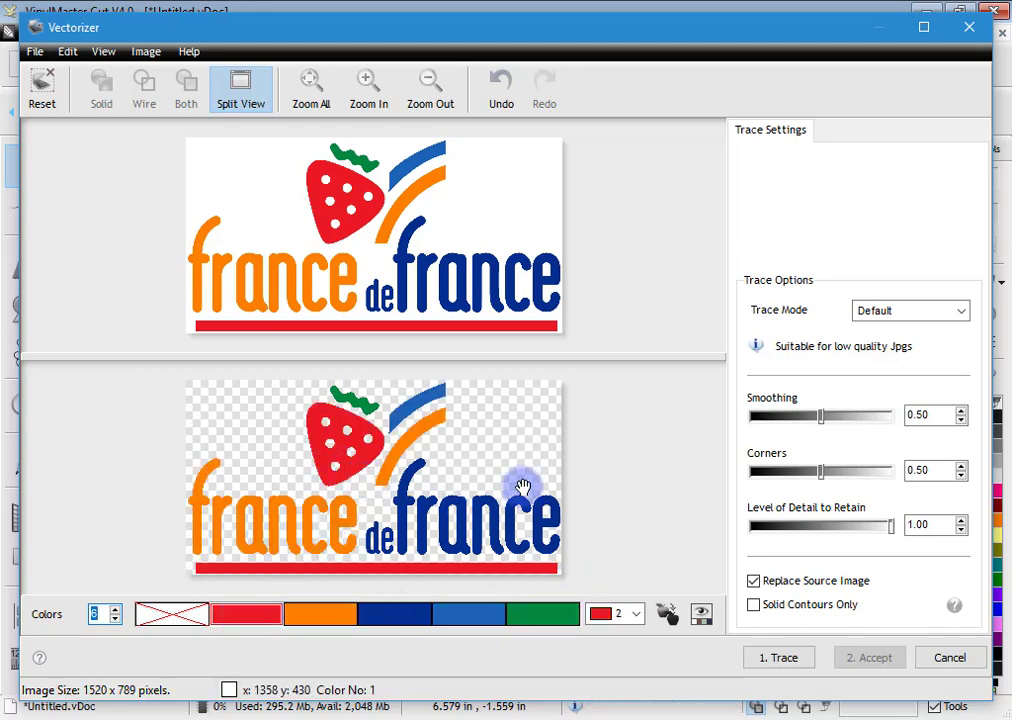
Preview only the orange artwork, restore the other colors, and preview the whole logo in solid black before returning to full color.
{"action": "left_click", "coordinate": [258, 612]}
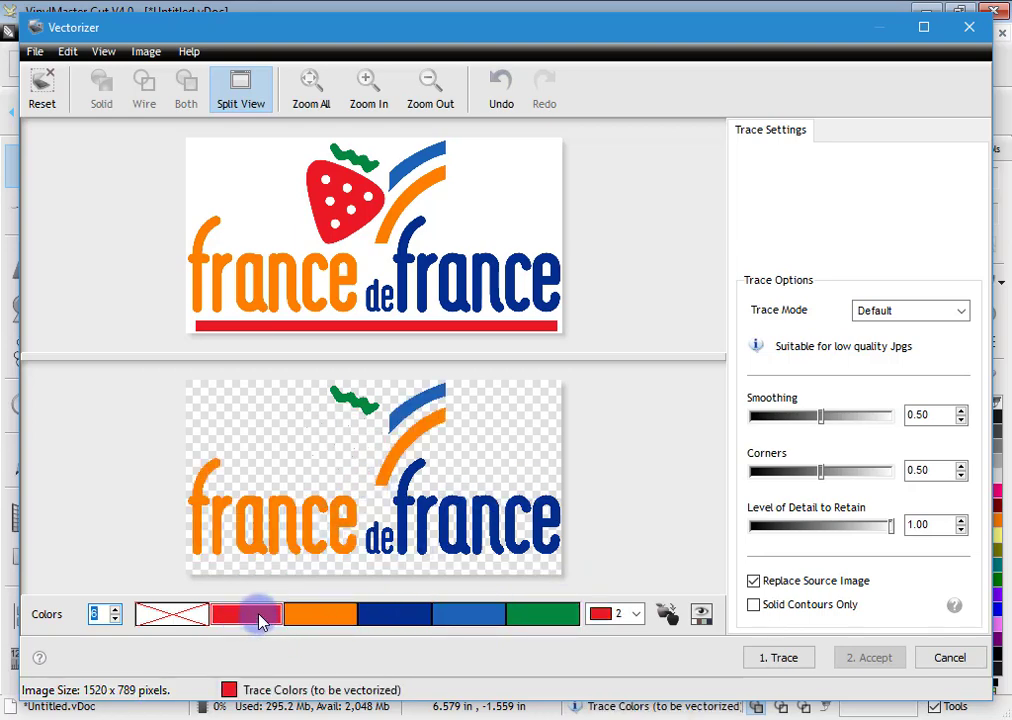
{"action": "left_click", "coordinate": [413, 620]}
{"action": "left_click", "coordinate": [470, 614]}
{"action": "left_click", "coordinate": [543, 614]}
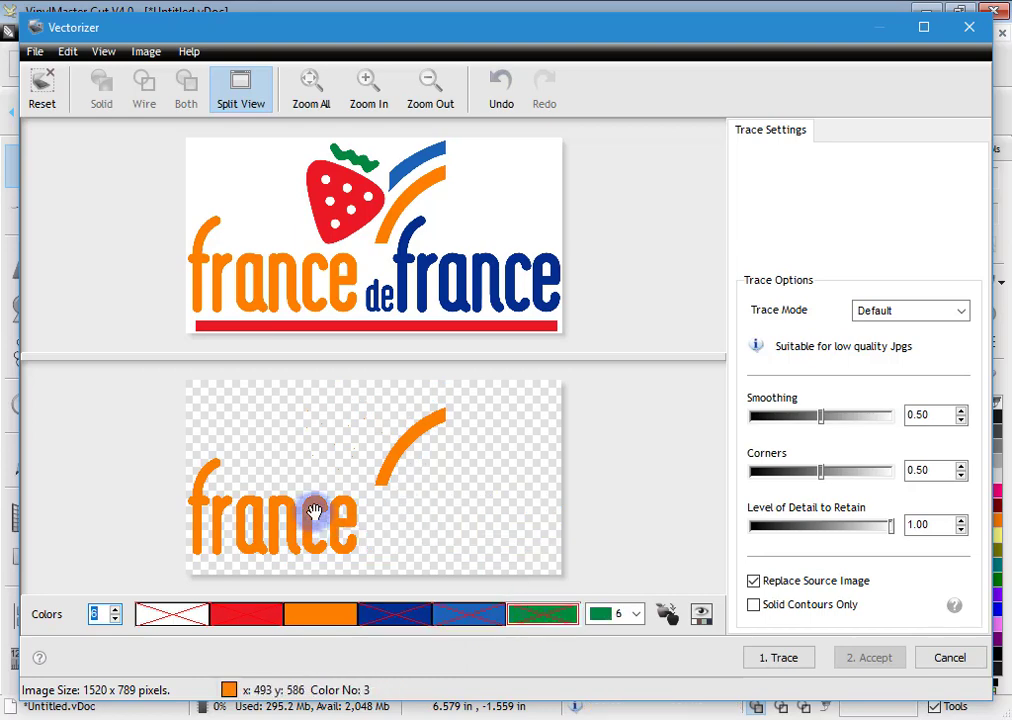
{"action": "left_click", "coordinate": [410, 614]}
{"action": "left_click", "coordinate": [474, 618]}
{"action": "left_click", "coordinate": [540, 618]}
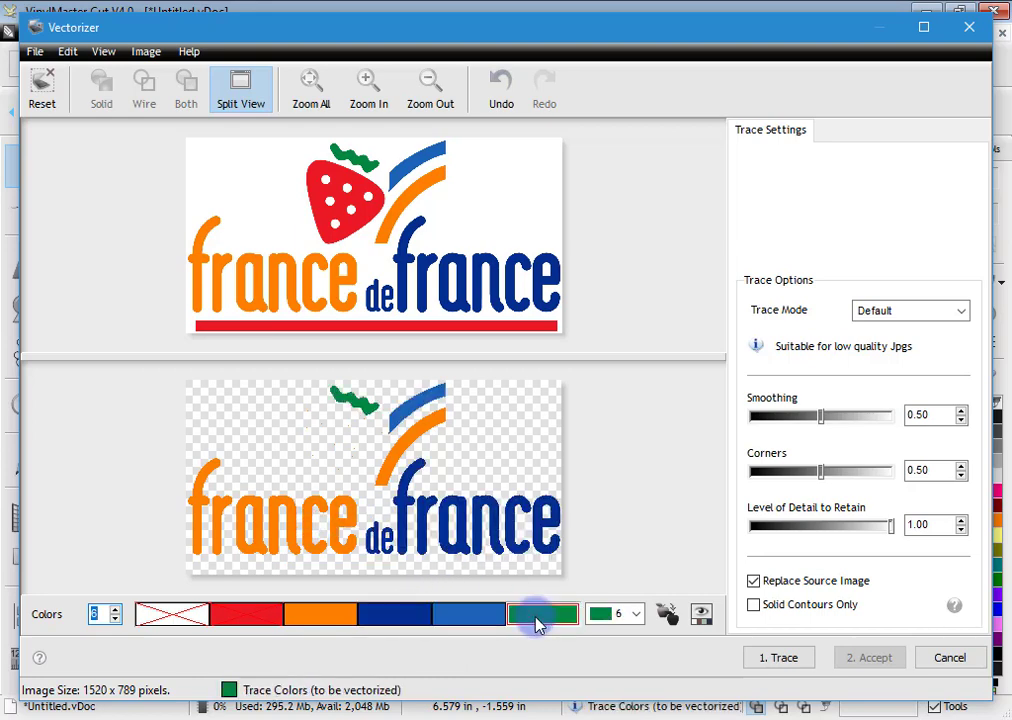
{"action": "left_click", "coordinate": [253, 618]}
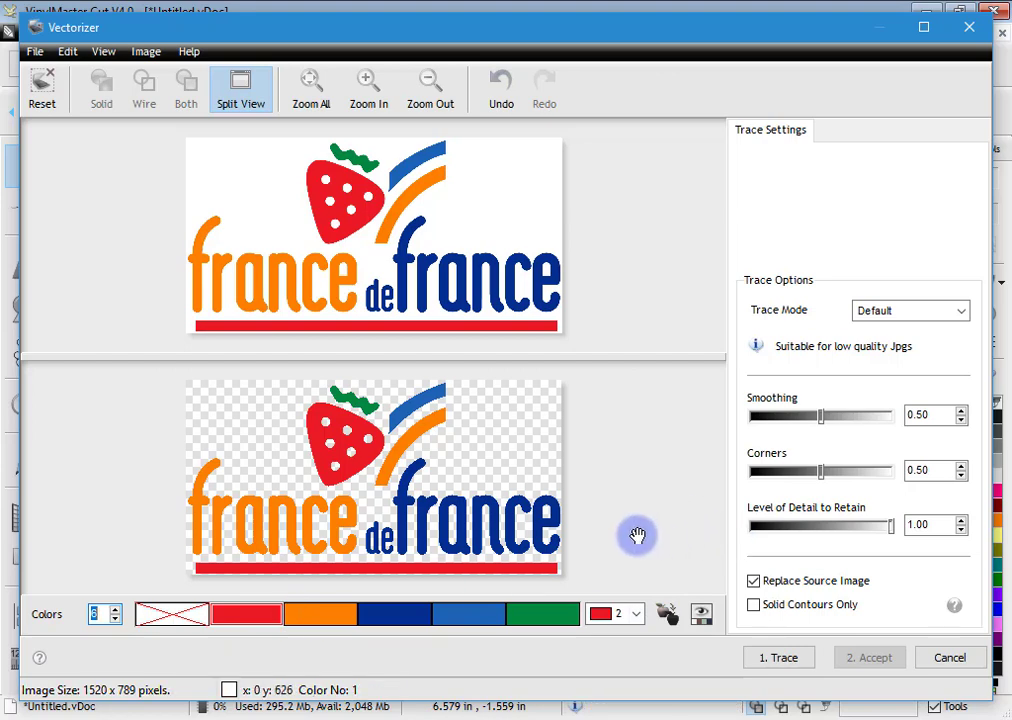
{"action": "left_click", "coordinate": [668, 616]}
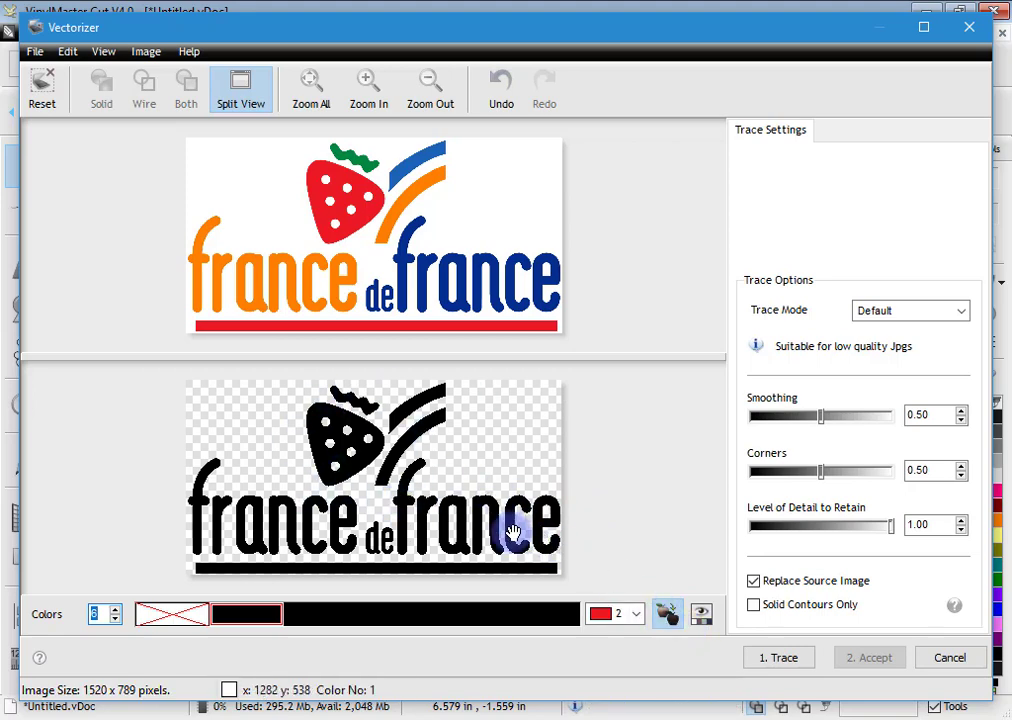
{"action": "left_click", "coordinate": [666, 614]}
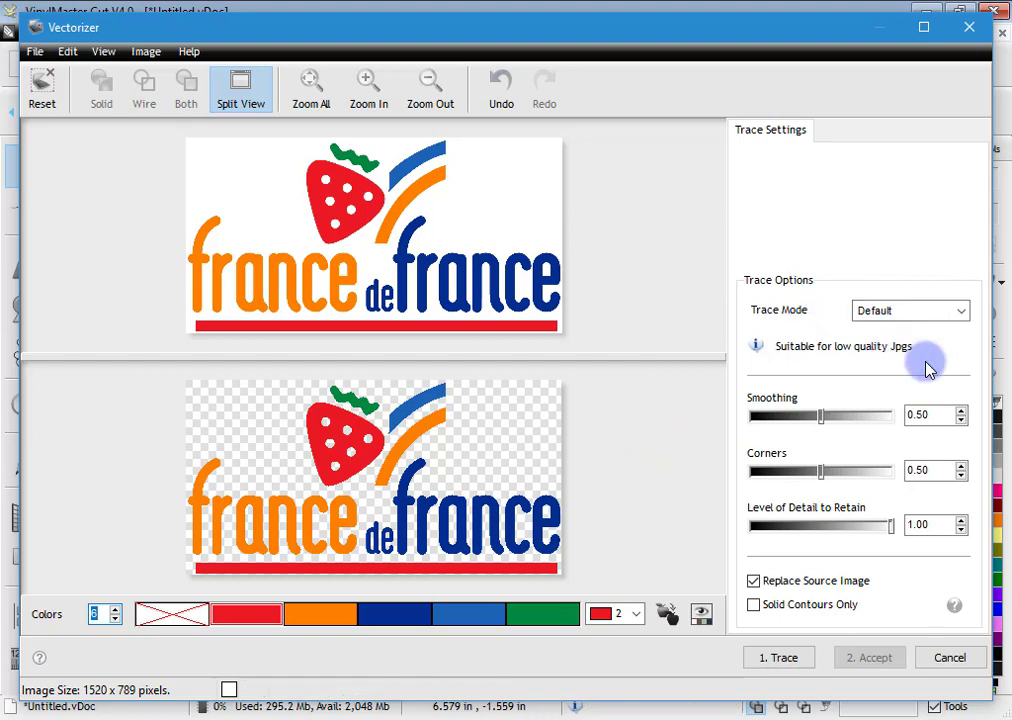
Try the Logo and Text trace modes to compare their trace settings.
{"action": "left_click", "coordinate": [876, 318]}
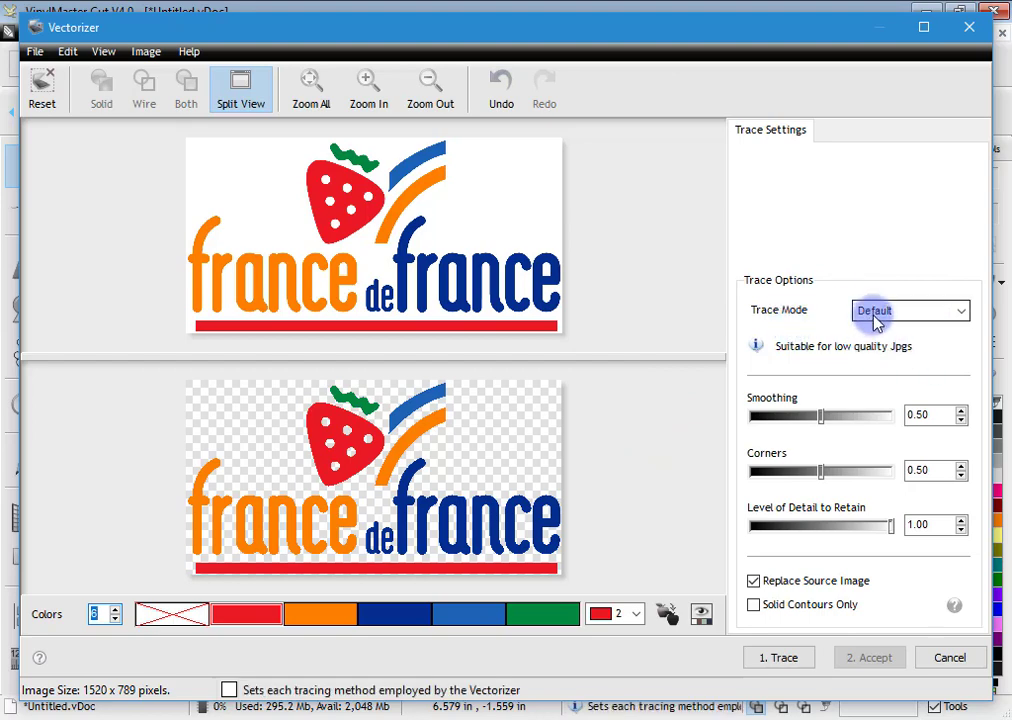
{"action": "left_click", "coordinate": [876, 318]}
{"action": "left_click", "coordinate": [870, 343]}
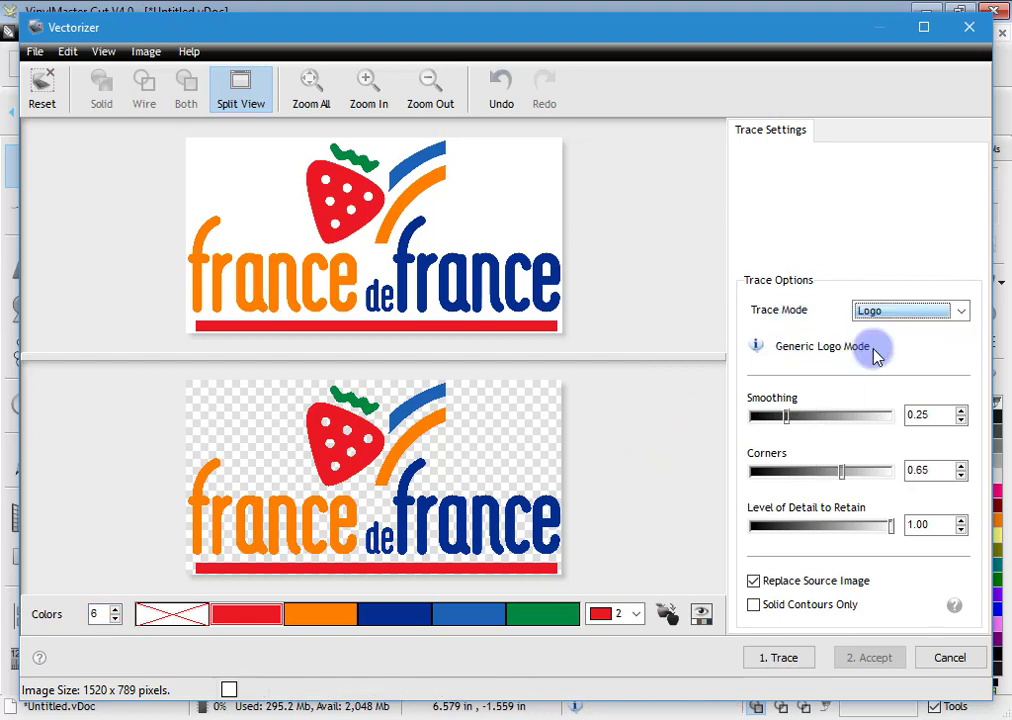
{"action": "left_click", "coordinate": [897, 313]}
{"action": "left_click", "coordinate": [890, 362]}
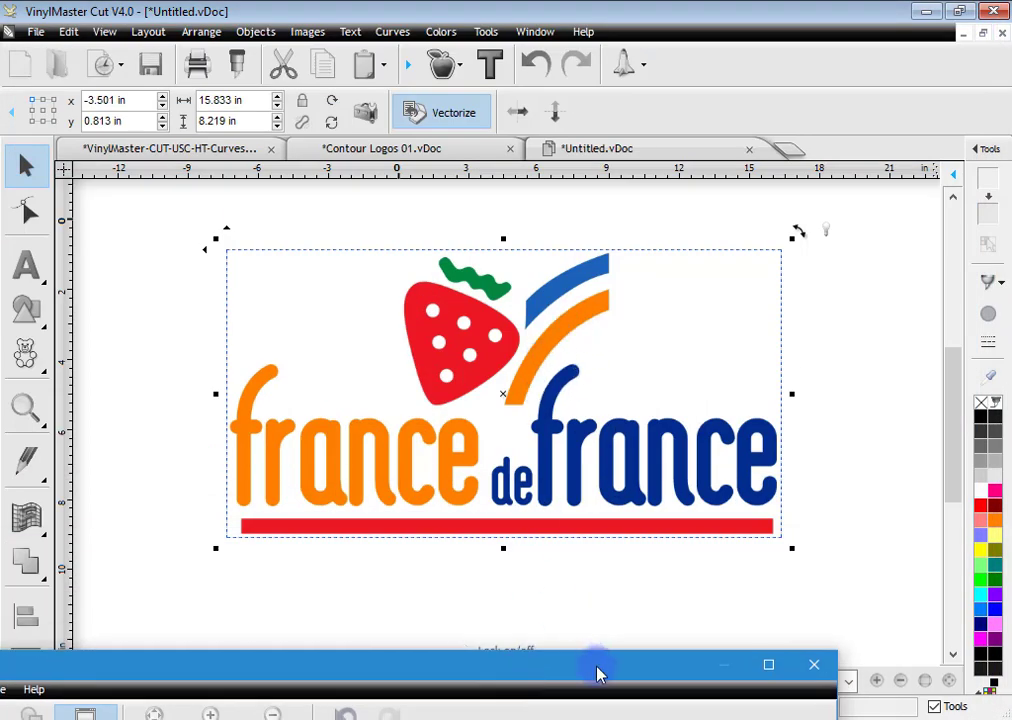
Try Replace Source Image off and Solid Contours Only on, and turn Solid Contours Only off again.
{"action": "left_click_drag", "start_coordinate": [597, 674], "coordinate": [757, 47]}
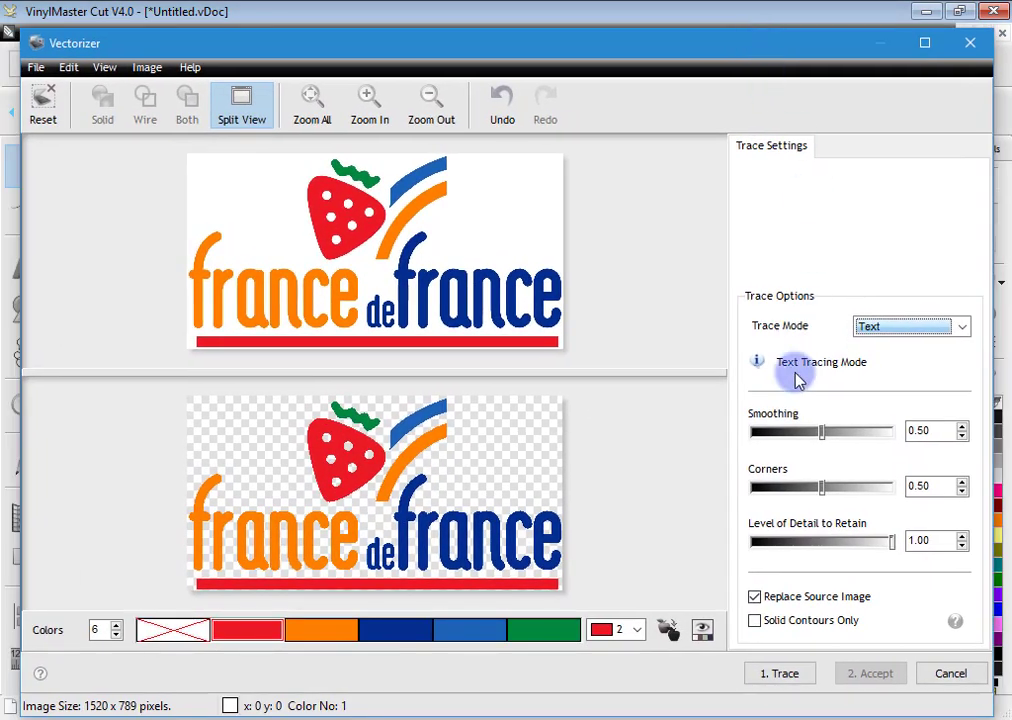
{"action": "left_click", "coordinate": [766, 600]}
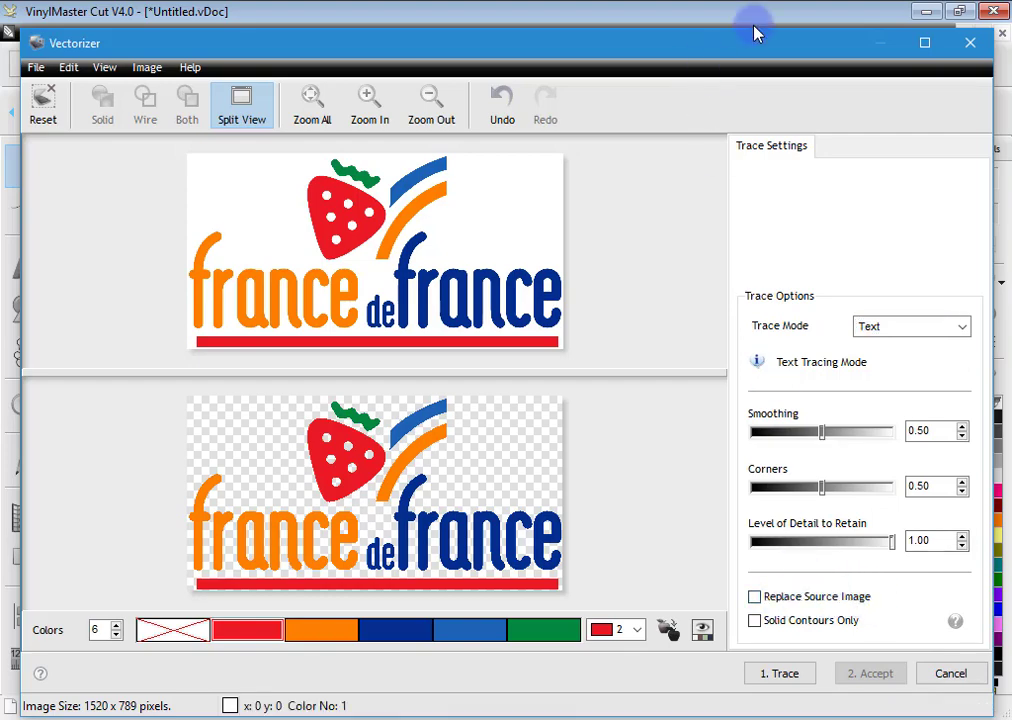
{"action": "mouse_move", "coordinate": [759, 35]}
{"action": "left_mouse_down"}
{"action": "mouse_move", "coordinate": [723, 181]}
{"action": "mouse_move", "coordinate": [520, 707]}
{"action": "mouse_move", "coordinate": [723, 300]}
{"action": "mouse_move", "coordinate": [757, 40]}
{"action": "left_mouse_up"}
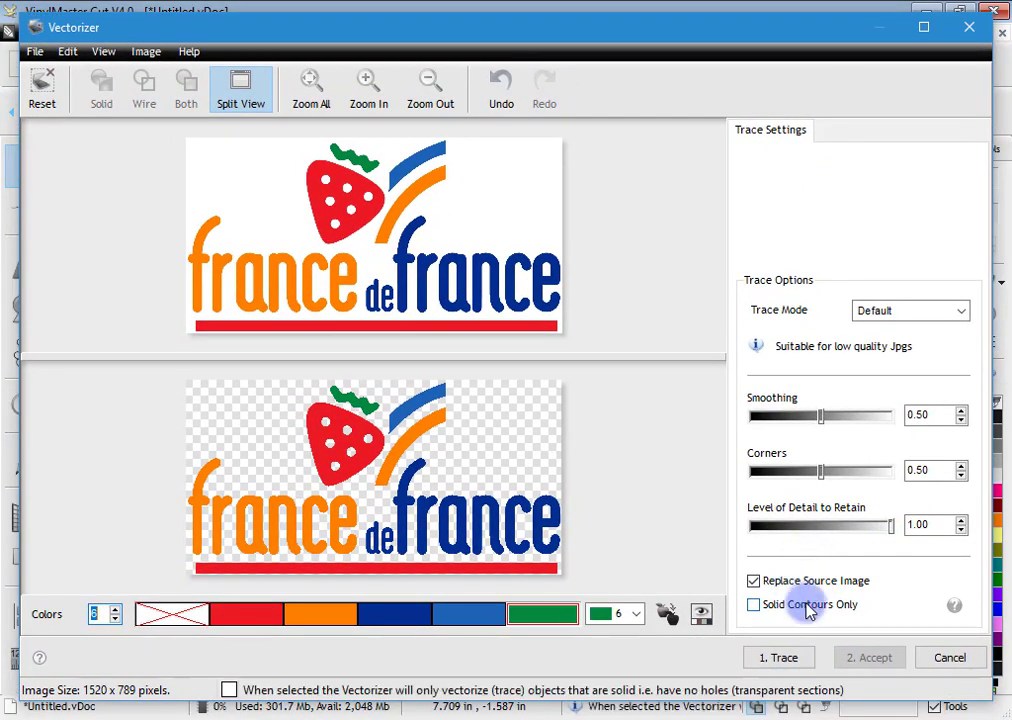
{"action": "left_click", "coordinate": [752, 605]}
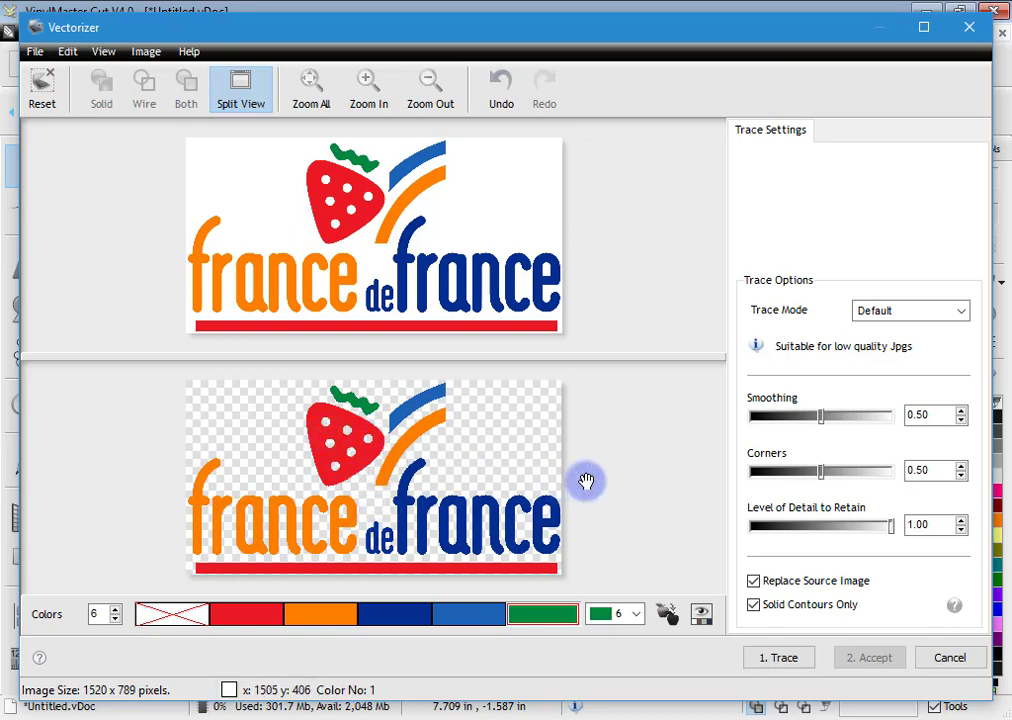
{"action": "left_click", "coordinate": [758, 604]}
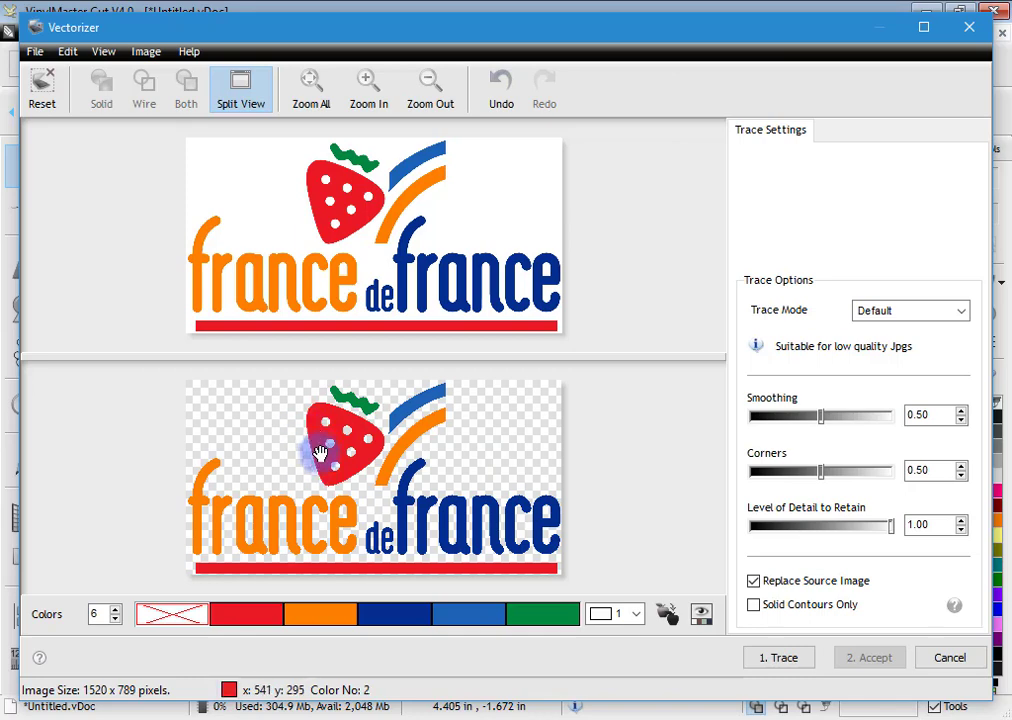
Try Smoothing at its maximum and minimum, and set it back to 0.50.
{"action": "left_click_drag", "start_coordinate": [829, 426], "coordinate": [893, 416]}
{"action": "left_click_drag", "start_coordinate": [890, 418], "coordinate": [752, 430]}
{"action": "left_click_drag", "start_coordinate": [757, 417], "coordinate": [824, 425]}
{"action": "left_click", "coordinate": [487, 452]}
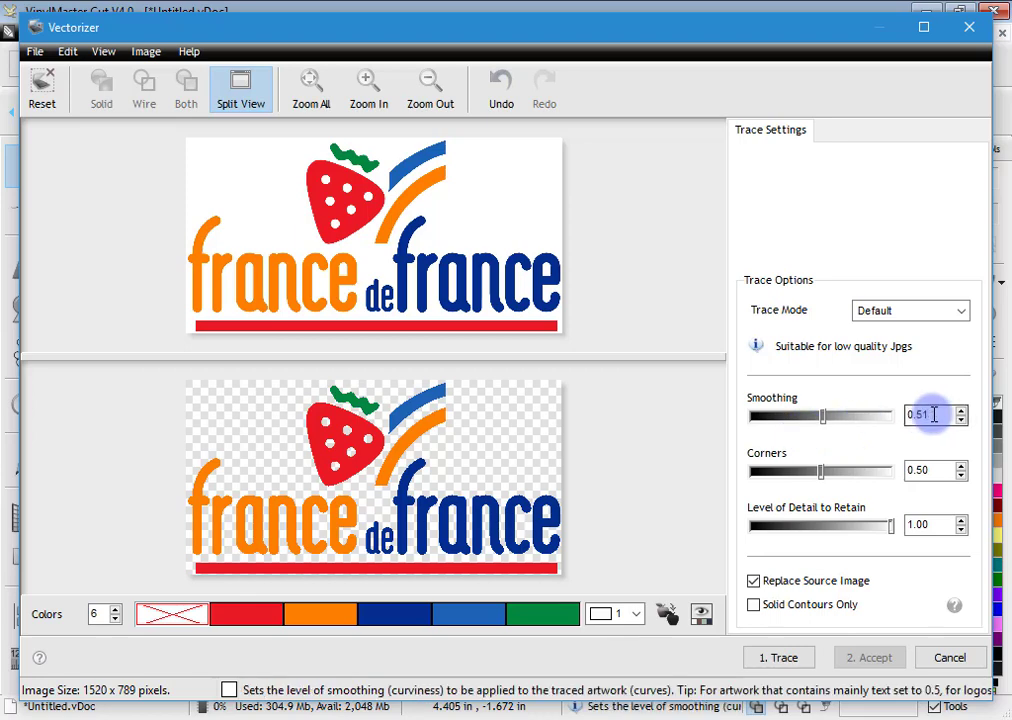
{"action": "left_click_drag", "start_coordinate": [934, 414], "coordinate": [858, 424]}
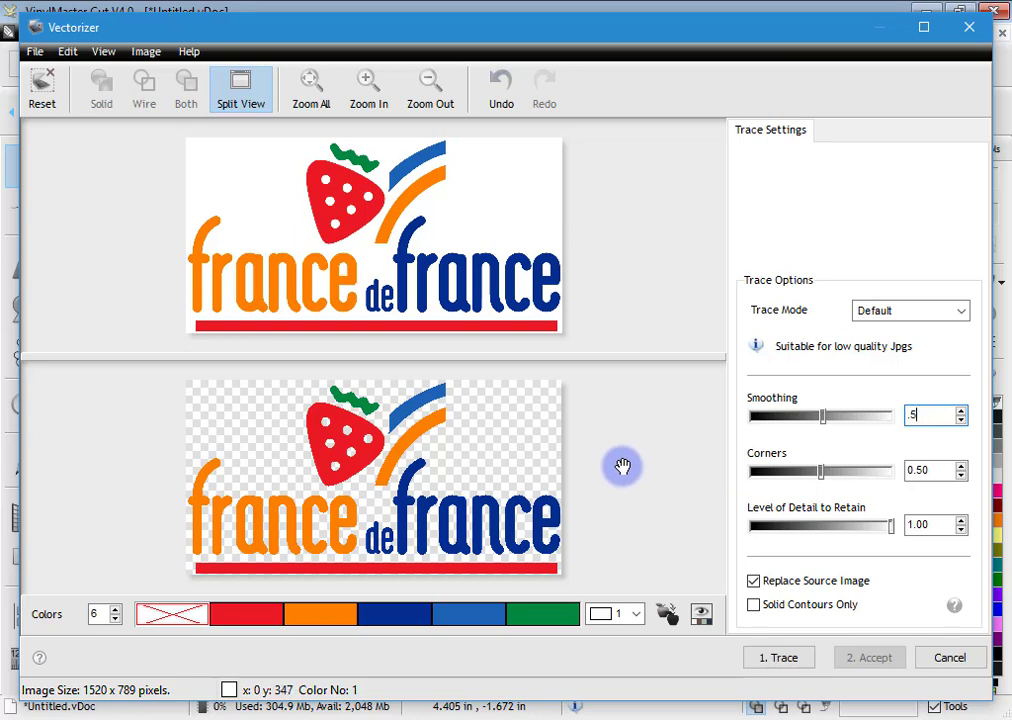
Try Corners at 1.00 and at about 0.76, and set it back to 0.50.
{"action": "left_click_drag", "start_coordinate": [820, 470], "coordinate": [892, 471]}
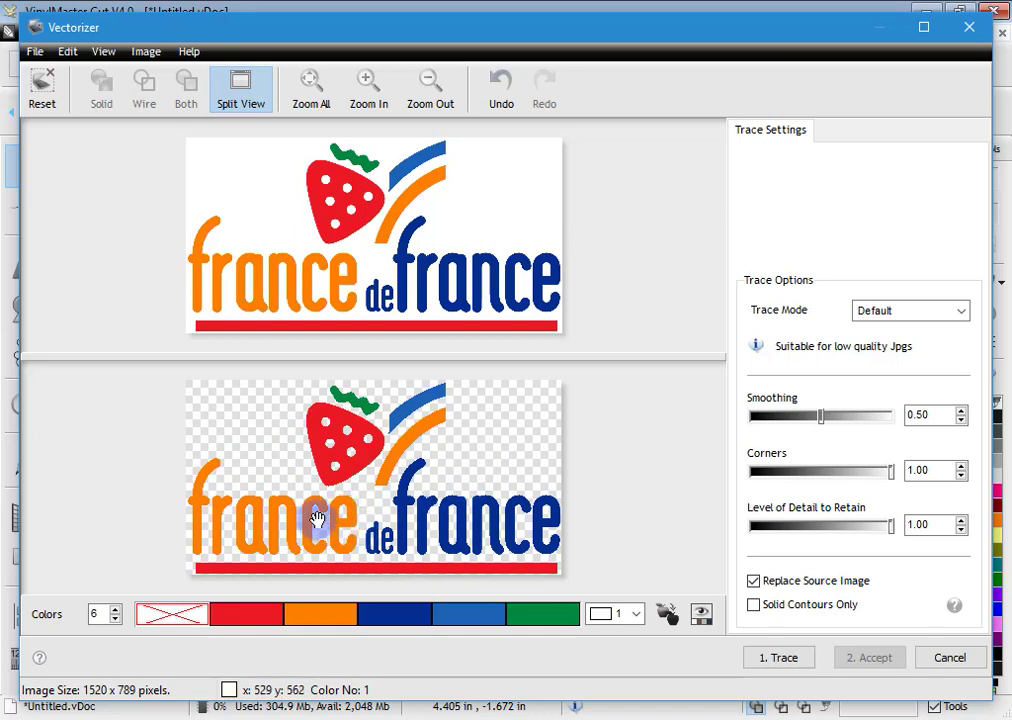
{"action": "left_click_drag", "start_coordinate": [885, 478], "coordinate": [820, 480]}
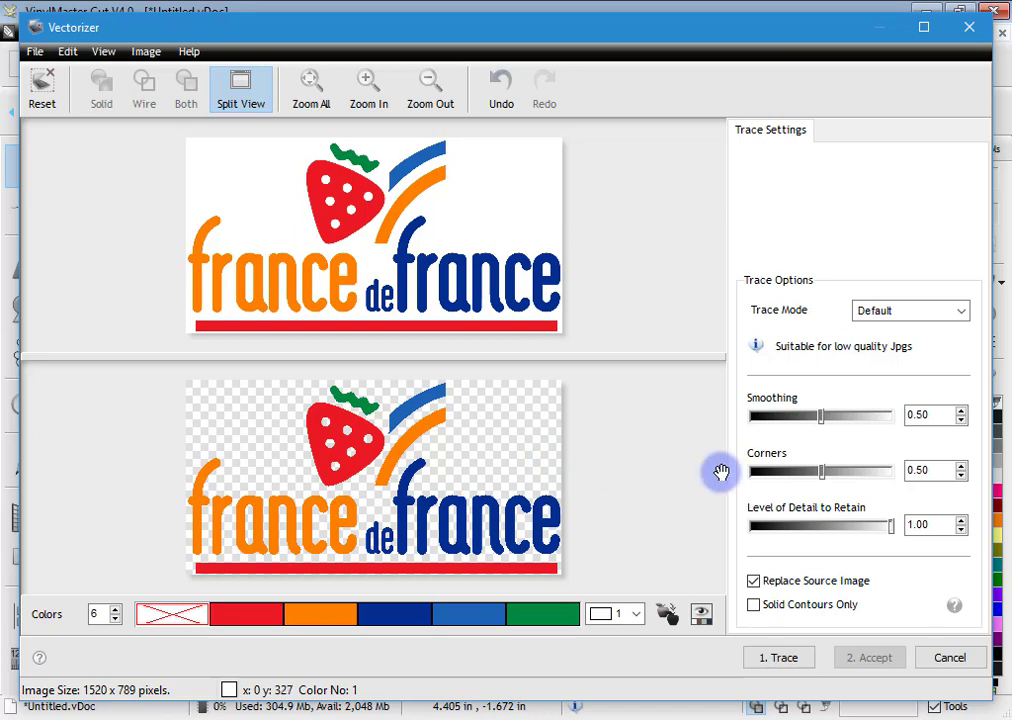
{"action": "left_click_drag", "start_coordinate": [822, 471], "coordinate": [853, 478]}
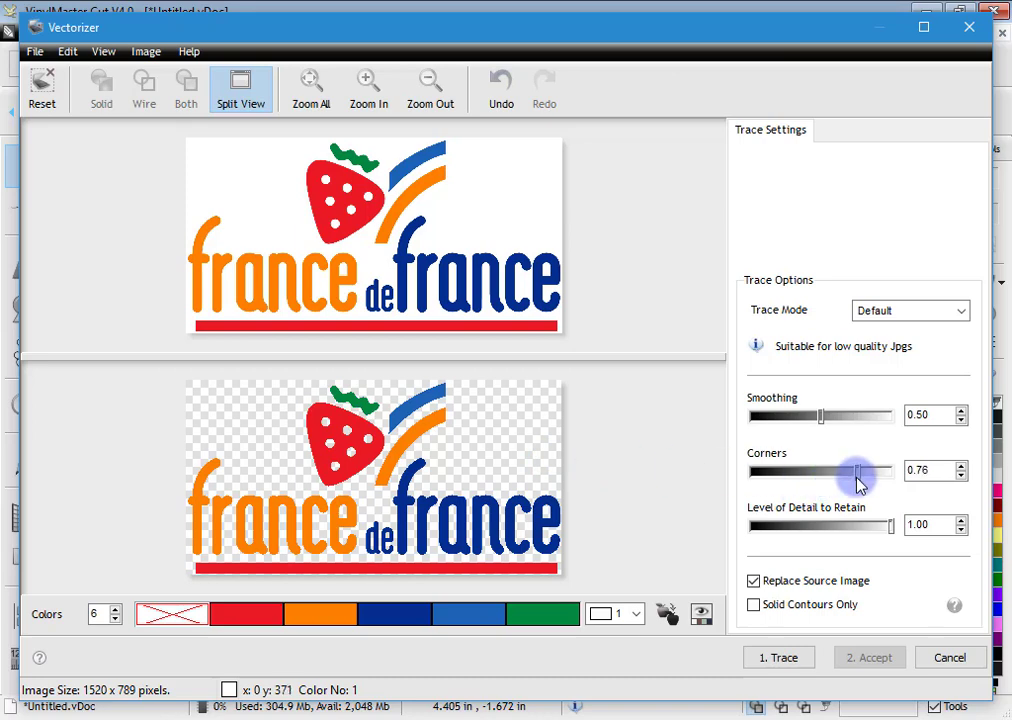
{"action": "left_click_drag", "start_coordinate": [855, 475], "coordinate": [826, 475]}
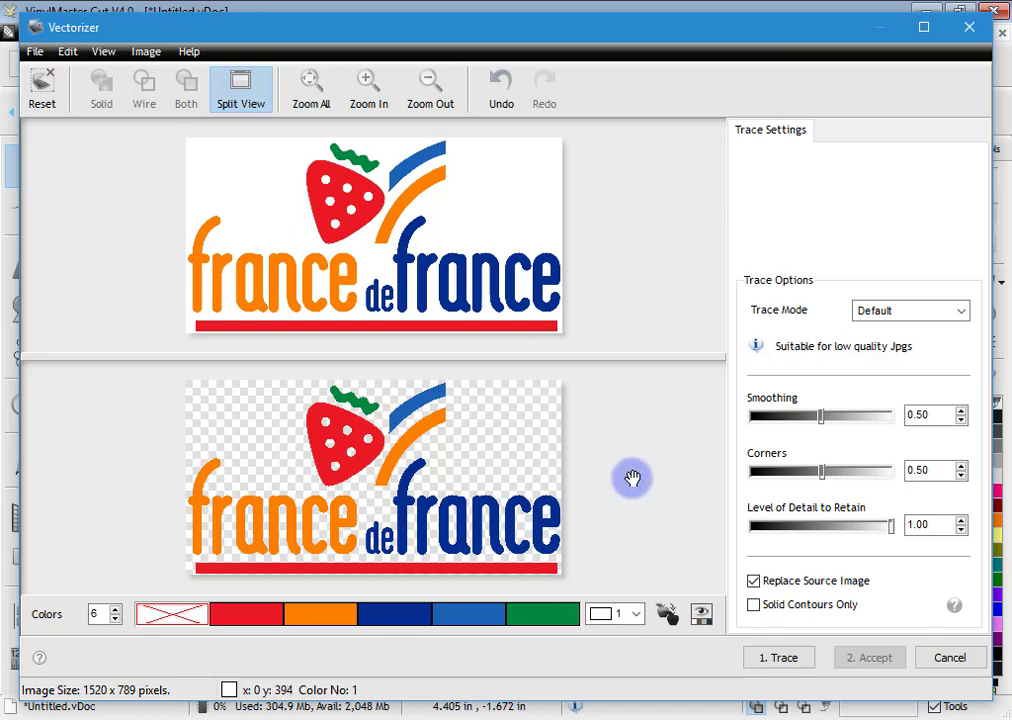
Set Level of Detail to Retain to 0.50 and choose the Default trace mode.
{"action": "left_click_drag", "start_coordinate": [890, 527], "coordinate": [823, 532]}
{"action": "left_click", "coordinate": [876, 311]}
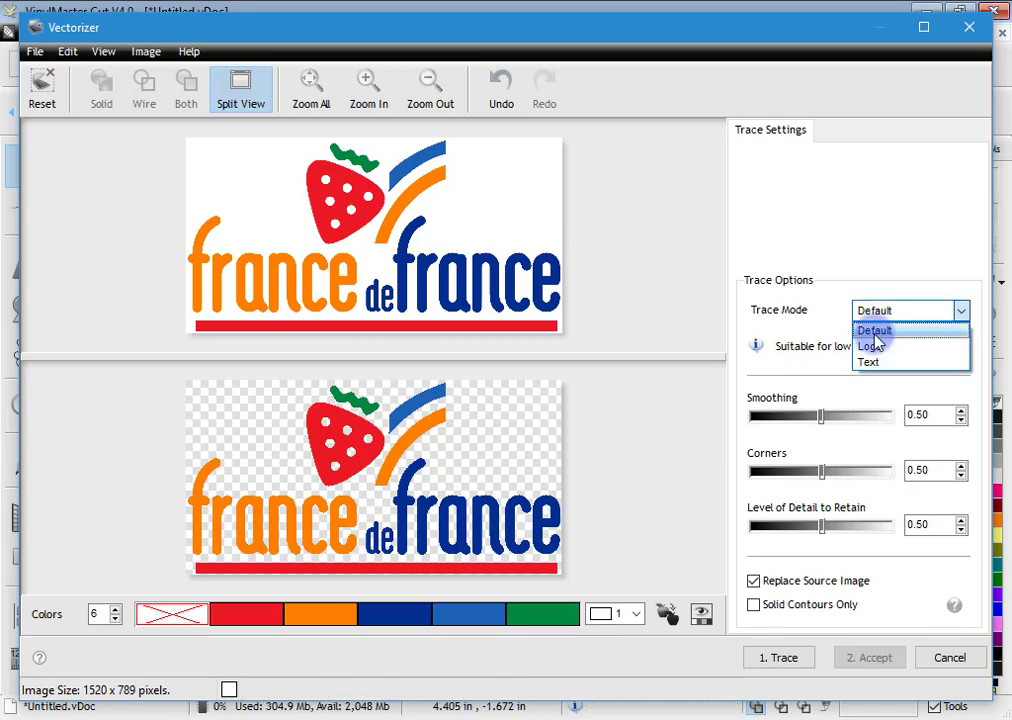
{"action": "left_click", "coordinate": [812, 333]}
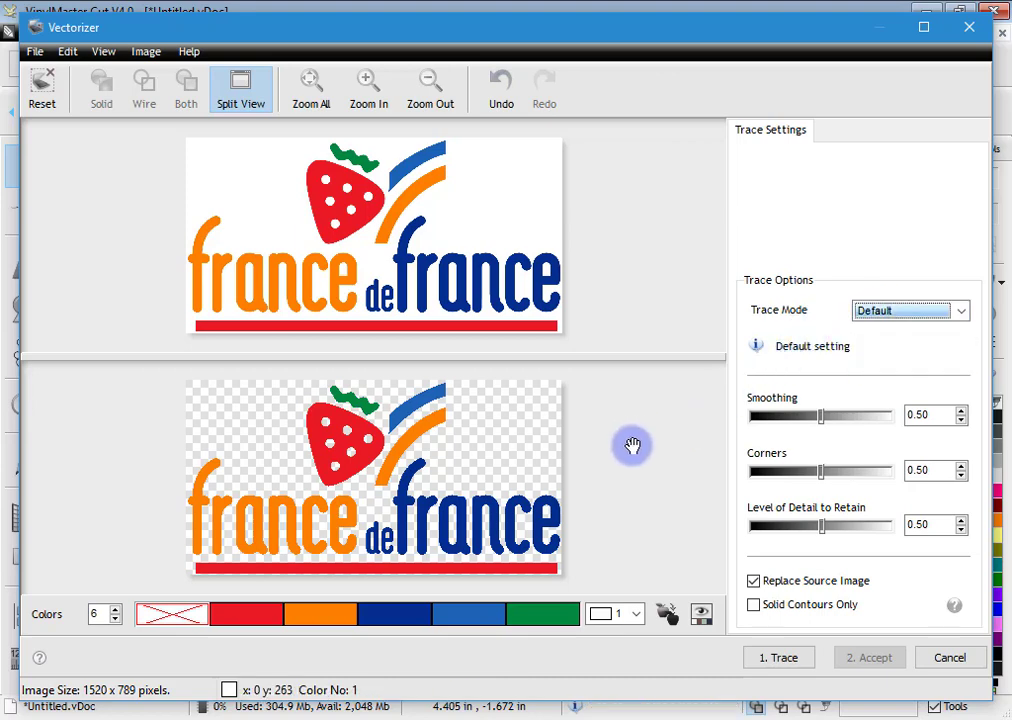
Turn off Replace Source Image and trace the France de France logo.
{"action": "left_click", "coordinate": [754, 582]}
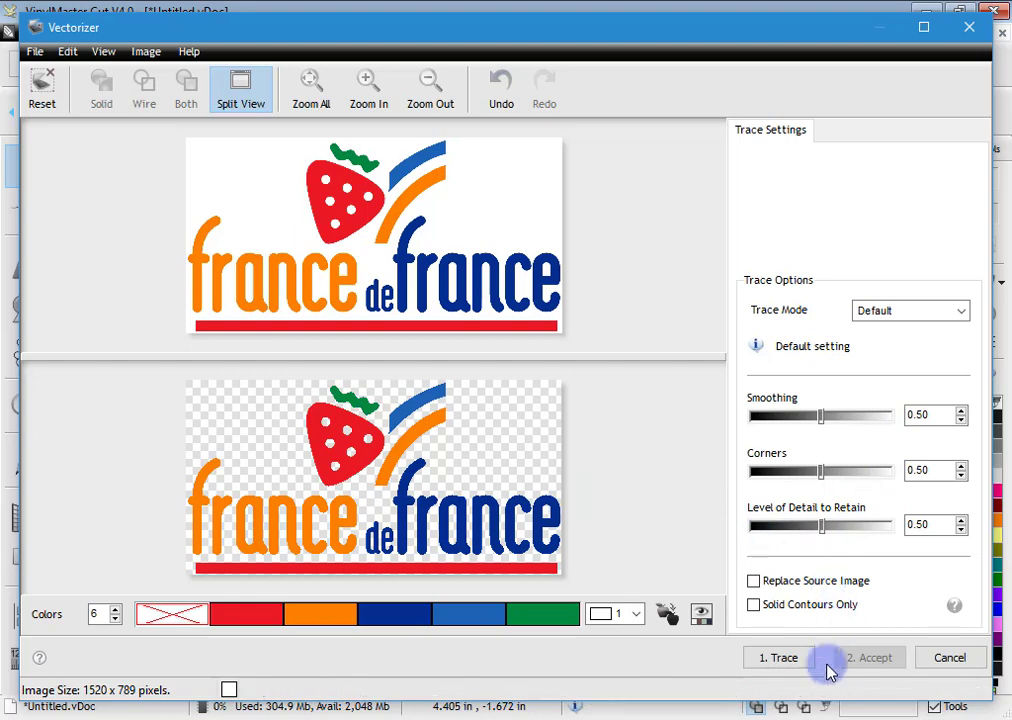
{"action": "left_click", "coordinate": [780, 657]}
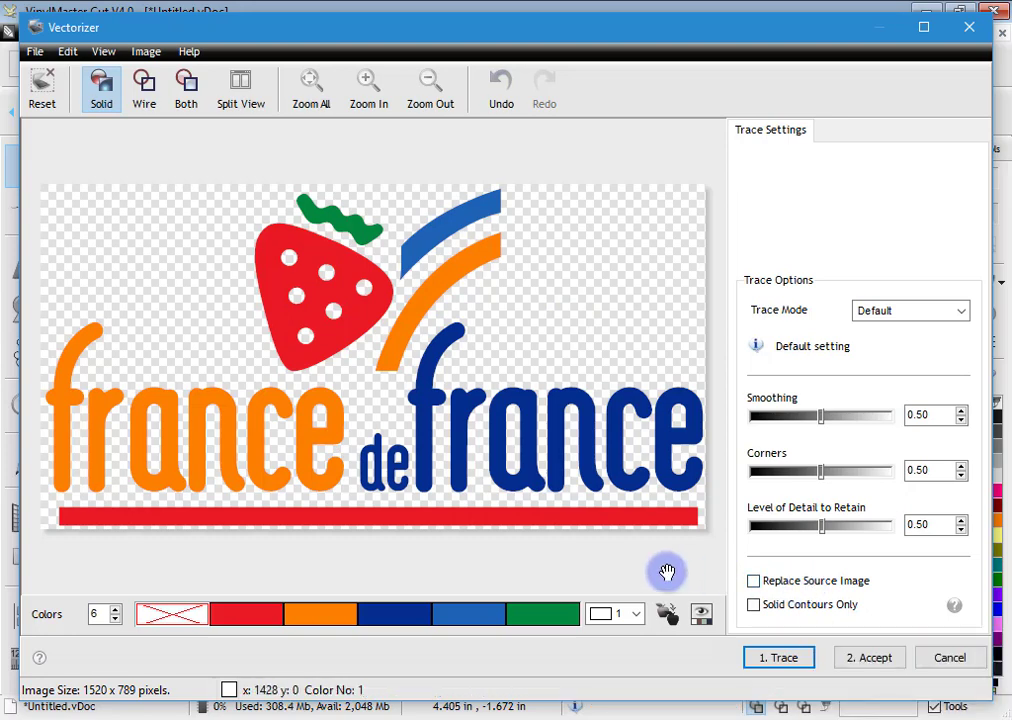
Leave Replace Source Image off and accept the six-color trace of the logo into the document.
{"action": "left_click_drag", "start_coordinate": [707, 34], "coordinate": [656, 48]}
{"action": "left_click", "coordinate": [756, 603]}
{"action": "left_click", "coordinate": [751, 601]}
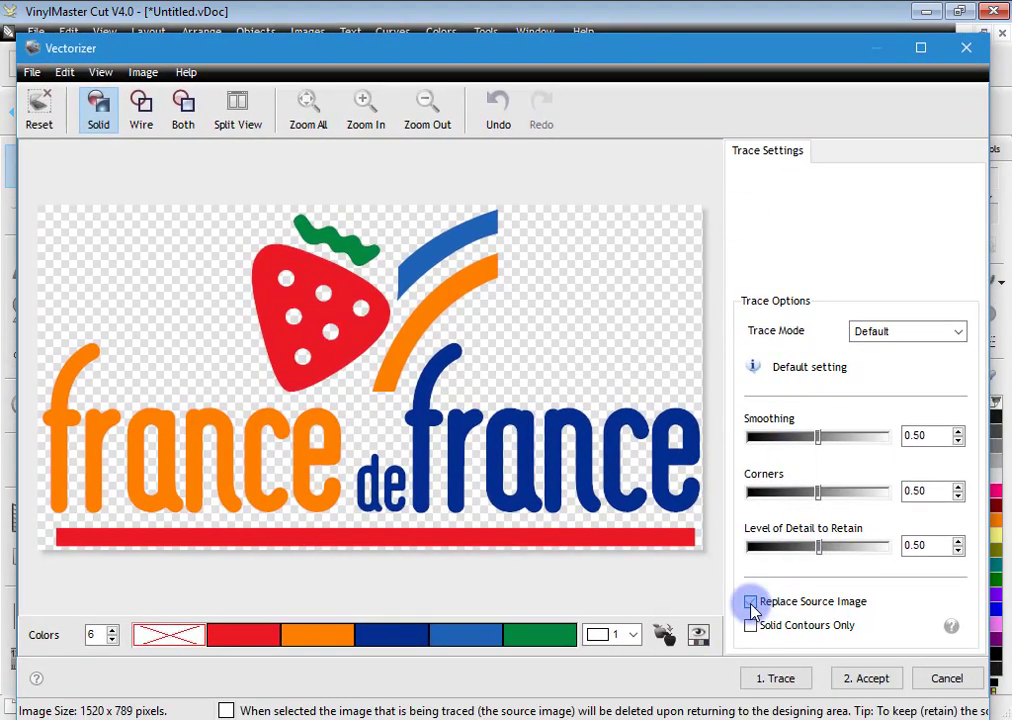
{"action": "left_click", "coordinate": [876, 682]}
Try moving the traced logo down, undo the move, and view the artwork briefly as wireframe before returning to solid view.
{"action": "mouse_move", "coordinate": [284, 282]}
{"action": "left_mouse_down"}
{"action": "mouse_move", "coordinate": [233, 296]}
{"action": "mouse_move", "coordinate": [237, 334]}
{"action": "mouse_move", "coordinate": [447, 454]}
{"action": "left_mouse_up"}
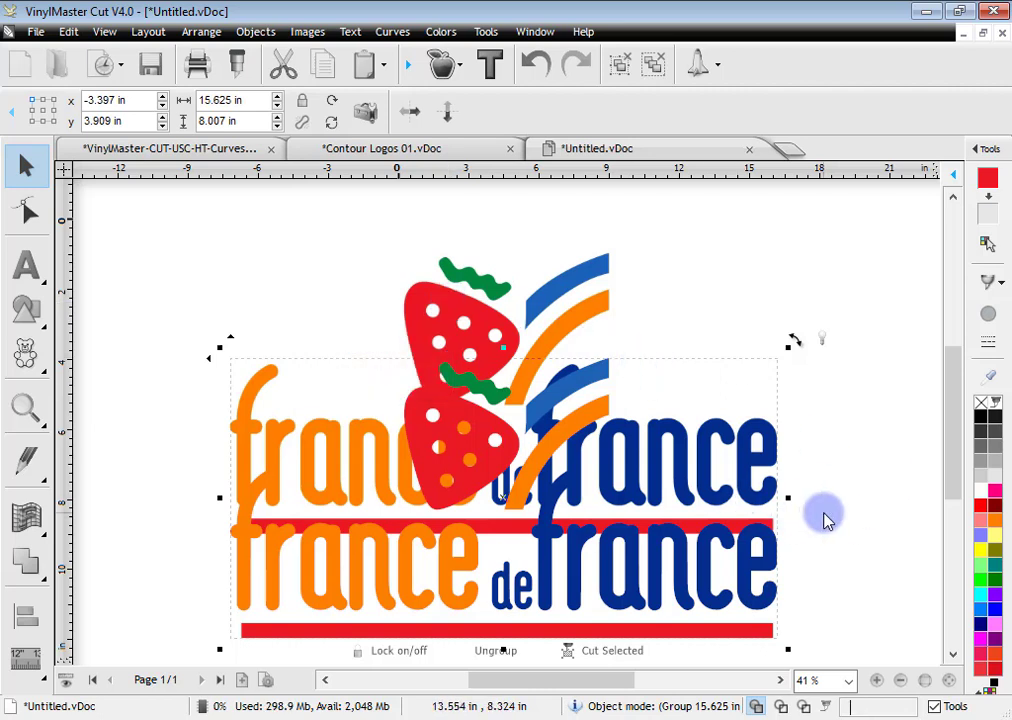
{"action": "left_click", "coordinate": [538, 64]}
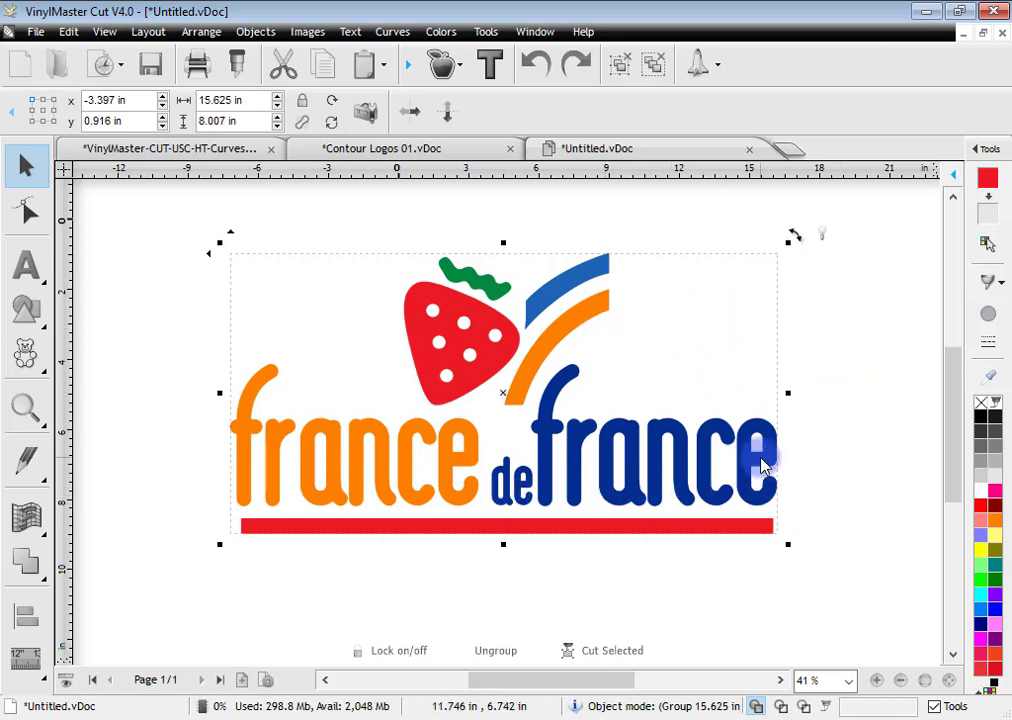
{"action": "left_click", "coordinate": [781, 707]}
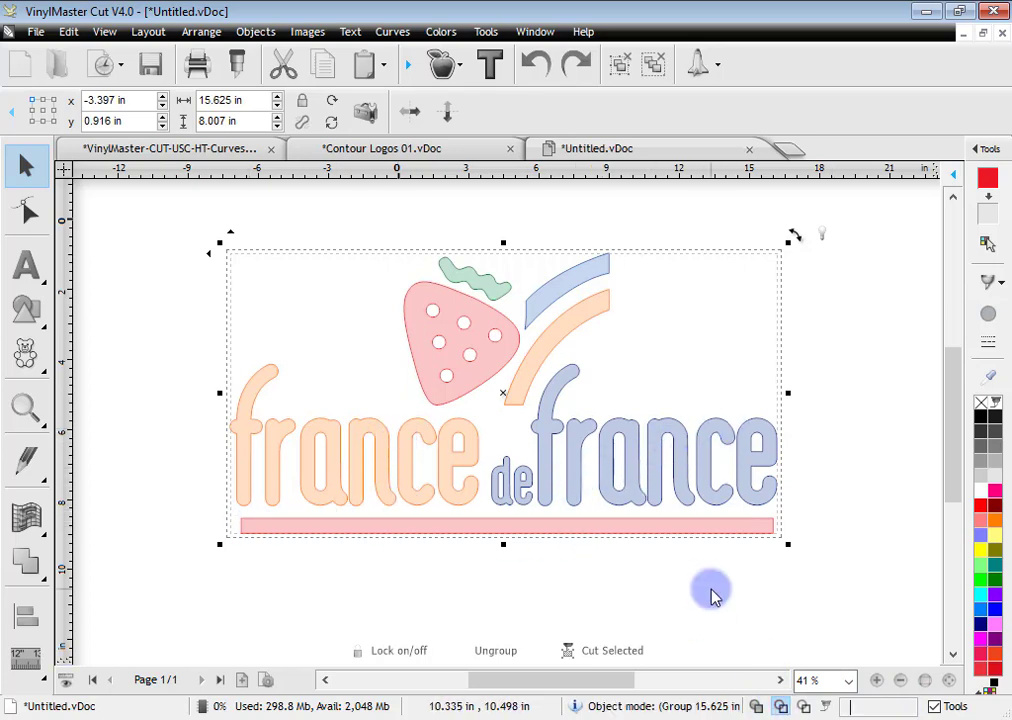
{"action": "left_click", "coordinate": [756, 706]}
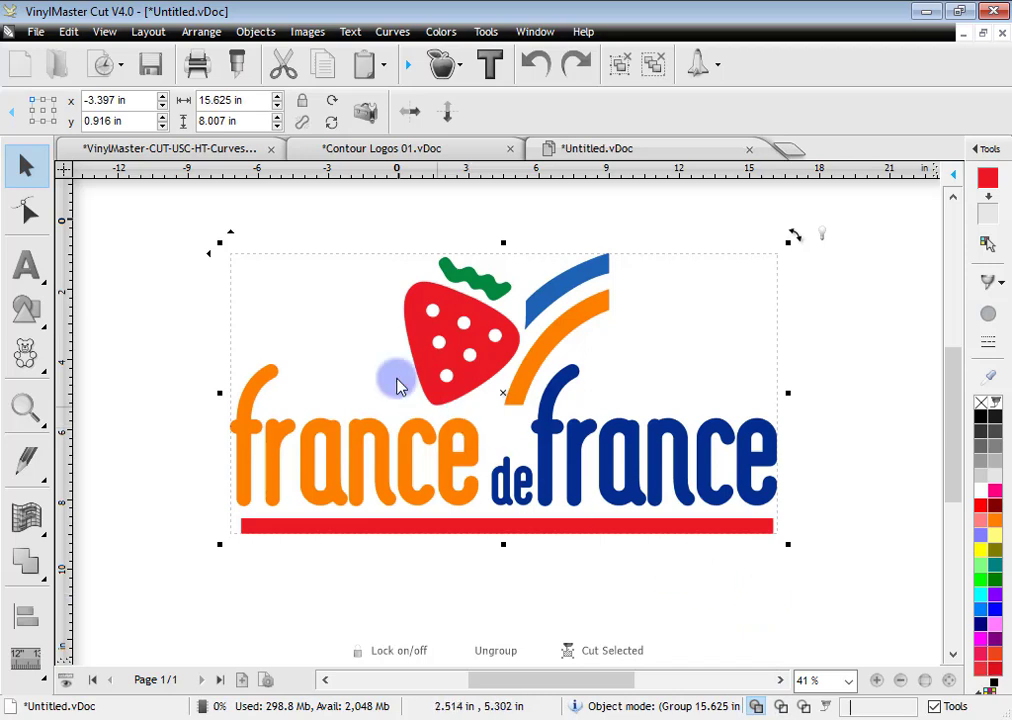
Move the traced logo straight down to about y 9.697 in, clear of the source bitmap.
{"action": "left_click_drag", "start_coordinate": [233, 235], "coordinate": [294, 533]}
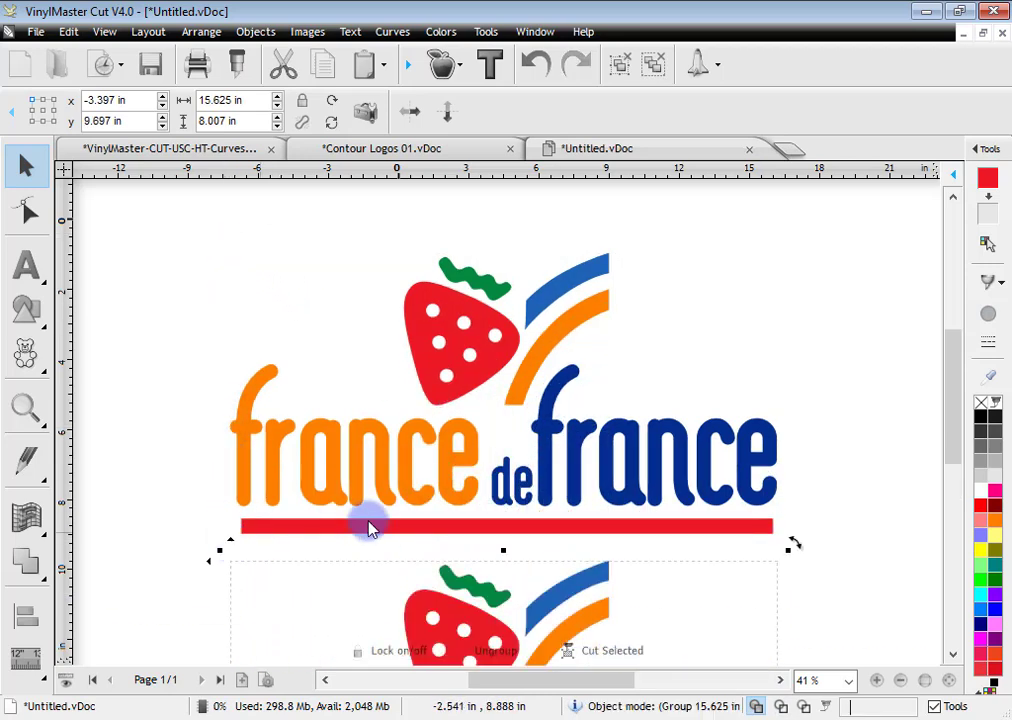
{"action": "scroll", "coordinate": [933, 413], "scroll_direction": "down", "scroll_amount": 1}
{"action": "left_click_drag", "start_coordinate": [948, 420], "coordinate": [948, 450]}
{"action": "scroll", "coordinate": [944, 431], "scroll_direction": "down", "scroll_amount": 1}
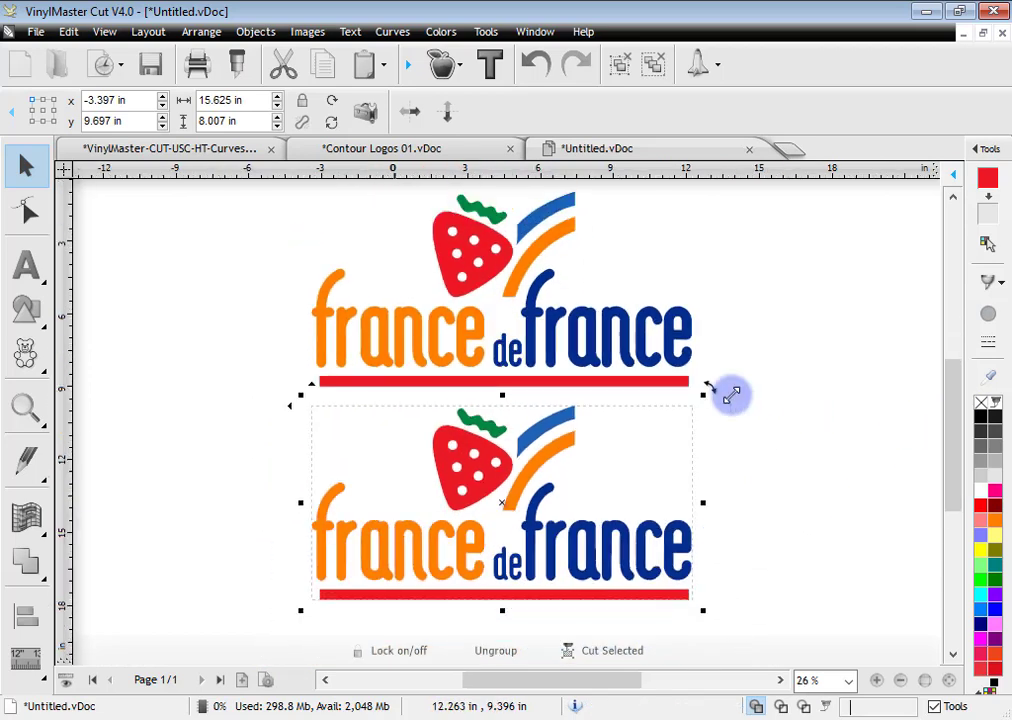
Compare the bitmap with the traced vector logo in wireframe view, and return to solid view.
{"action": "left_click", "coordinate": [779, 707]}
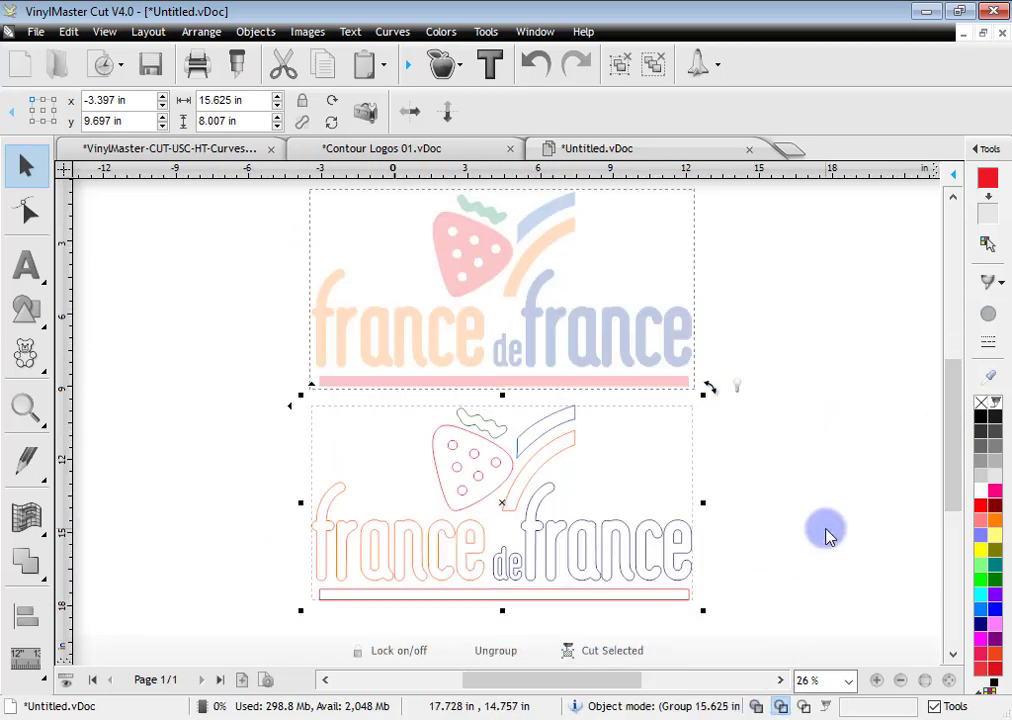
{"action": "left_click_drag", "start_coordinate": [960, 476], "coordinate": [951, 466]}
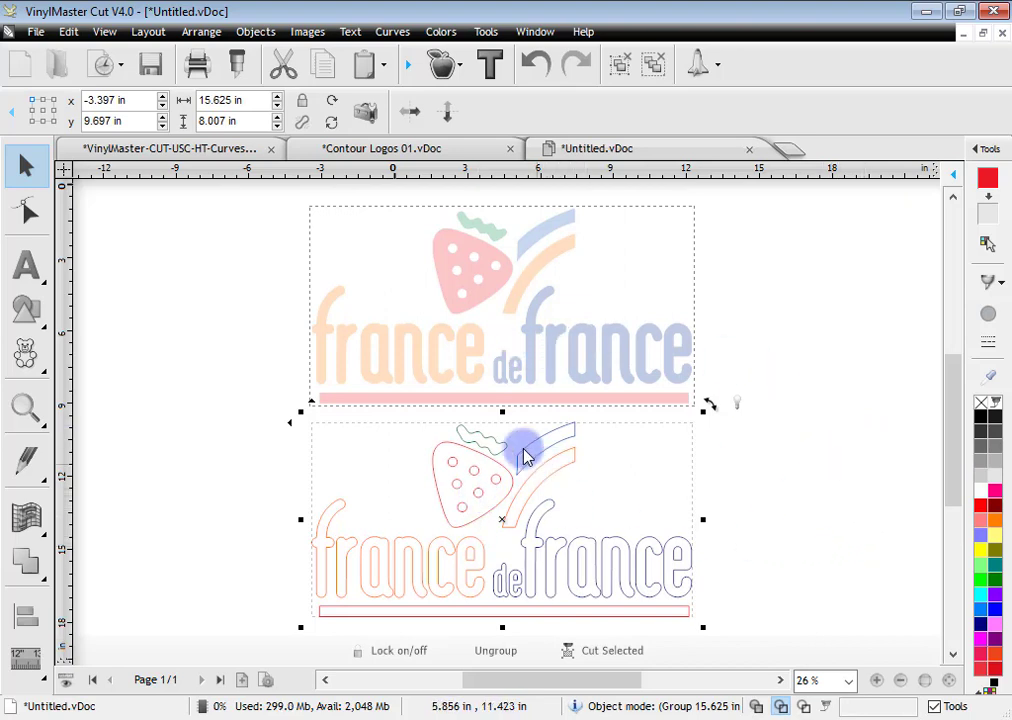
{"action": "left_click", "coordinate": [639, 373]}
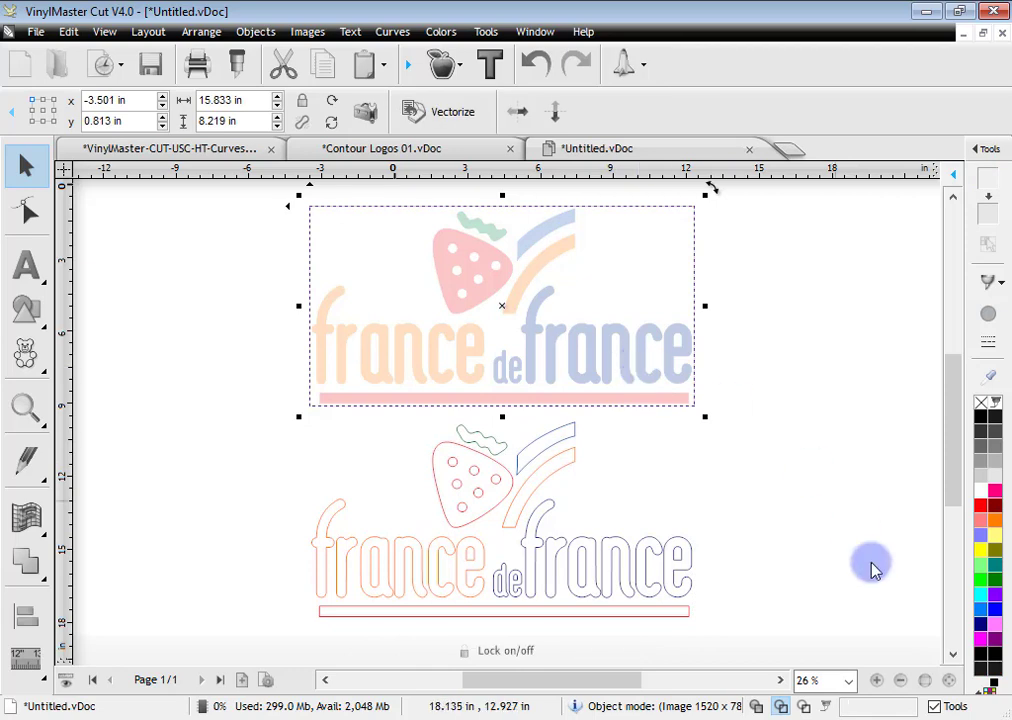
{"action": "left_click", "coordinate": [757, 705]}
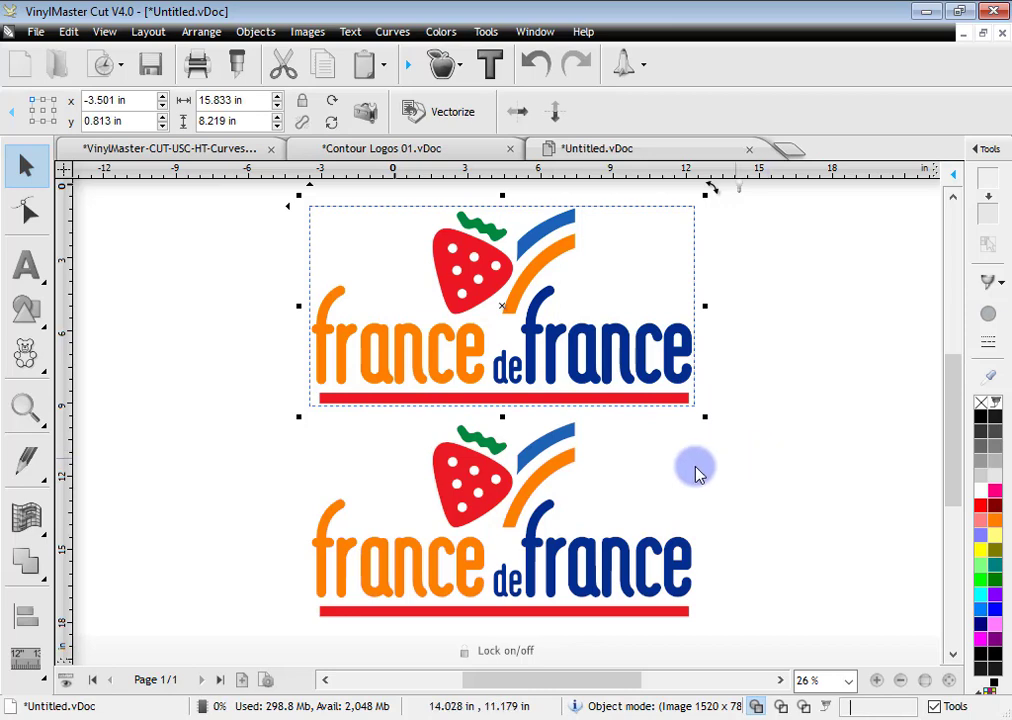
Ungroup the traced logo below the bitmap and clear the selection.
{"action": "left_click", "coordinate": [565, 465]}
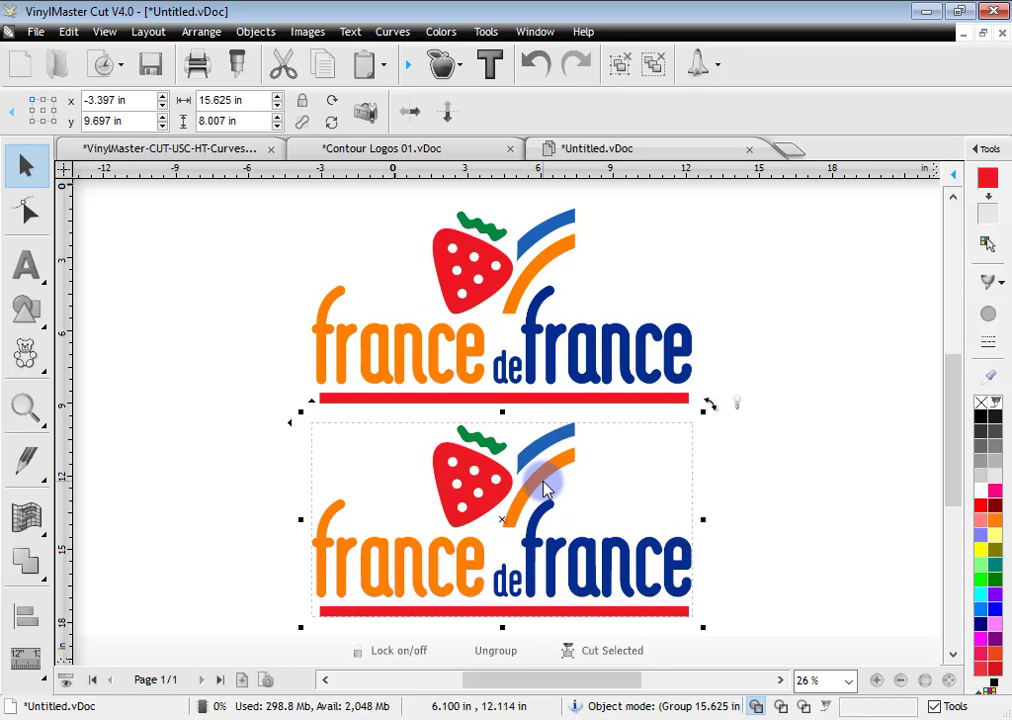
{"action": "left_click", "coordinate": [621, 70]}
{"action": "left_click", "coordinate": [831, 502]}
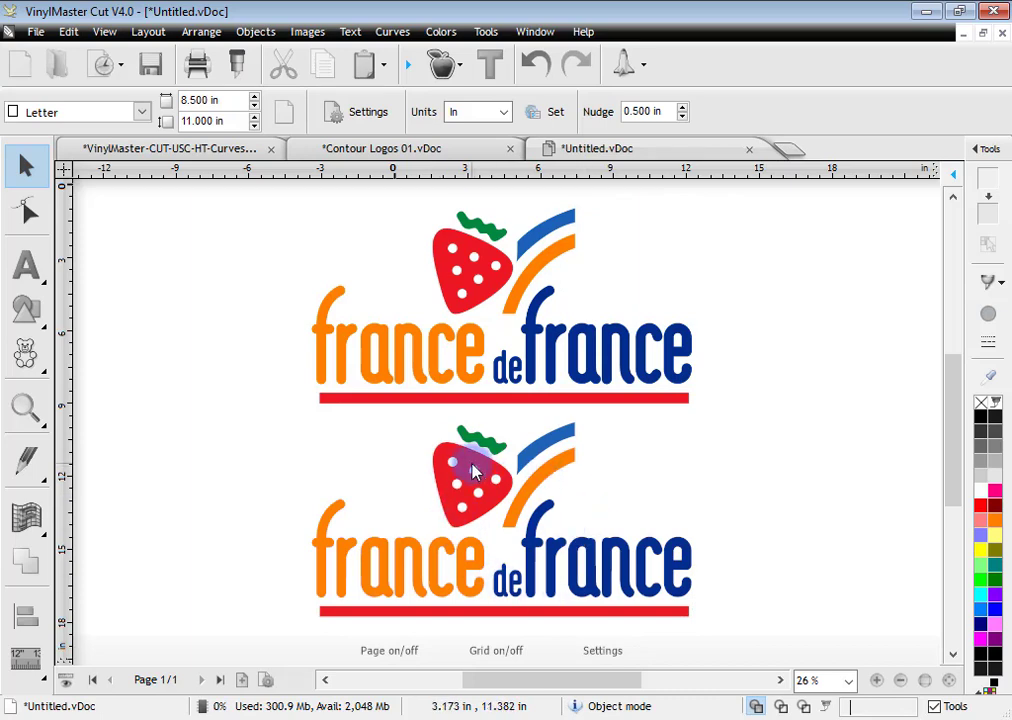
Check the ungrouped logo's strawberry and letters by selecting individual pieces, and clear the selection.
{"action": "left_click", "coordinate": [474, 473]}
{"action": "left_click", "coordinate": [397, 568]}
{"action": "left_click_drag", "start_coordinate": [517, 585], "coordinate": [795, 571]}
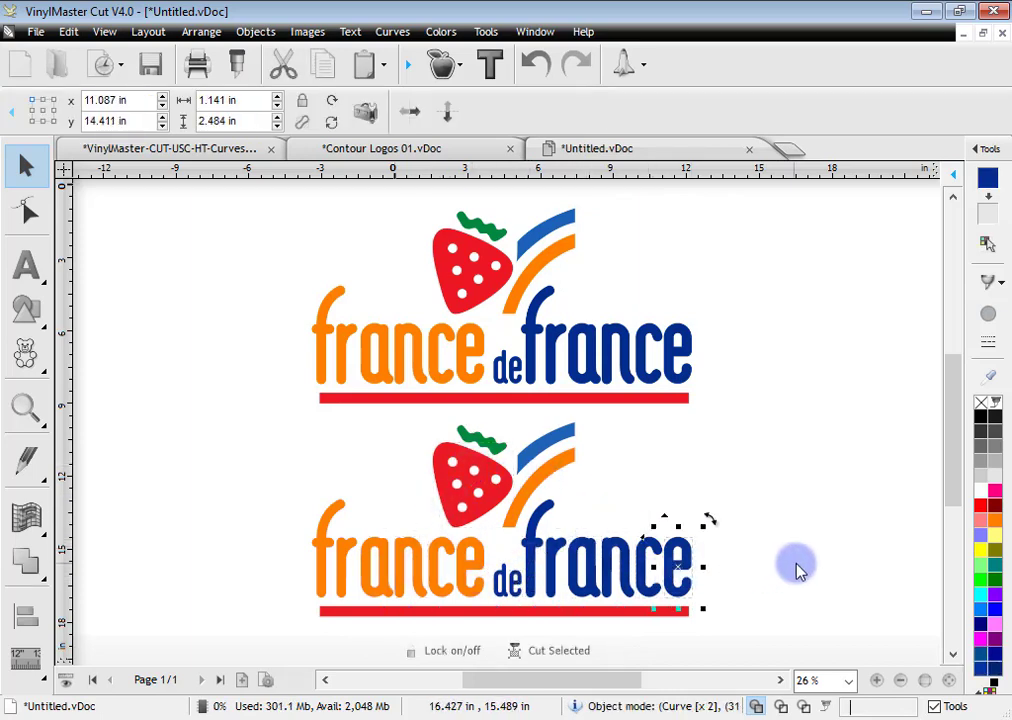
{"action": "key", "text": "Escape"}
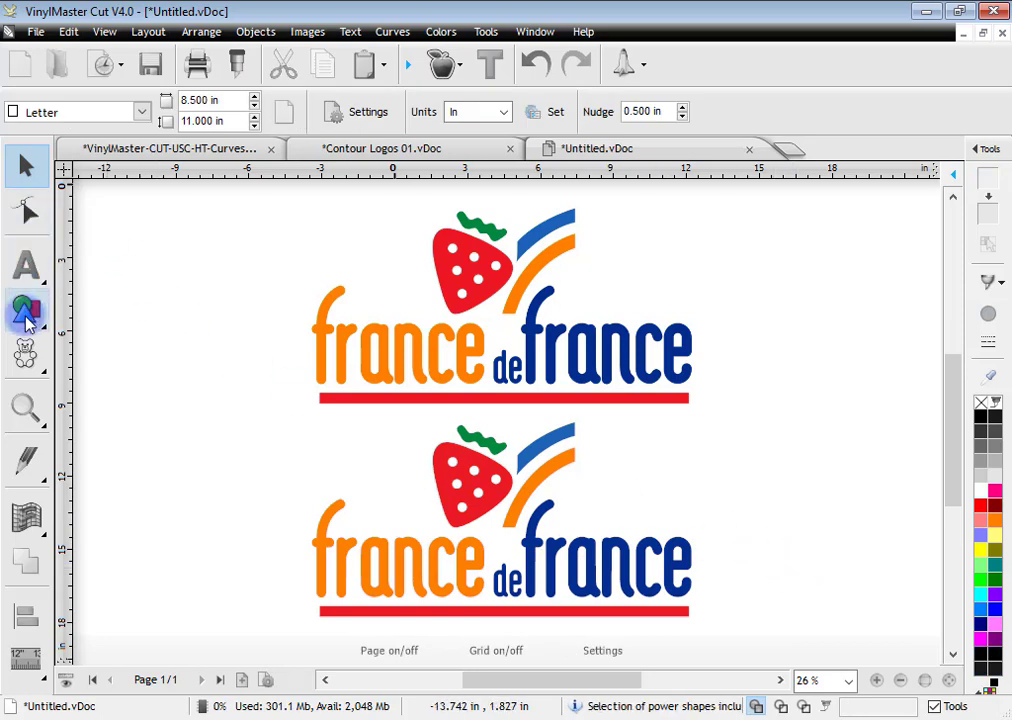
Move the node midway along the traced strawberry's left edge slightly outward, and return to object selection.
{"action": "left_click", "coordinate": [25, 407]}
{"action": "left_click_drag", "start_coordinate": [420, 432], "coordinate": [538, 536]}
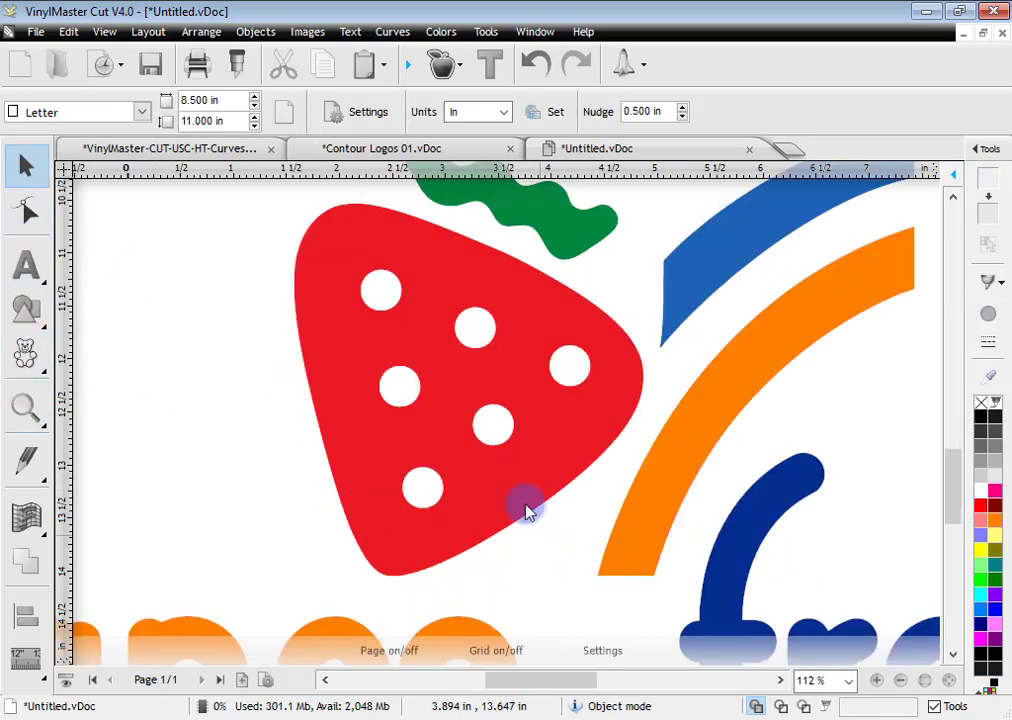
{"action": "left_click", "coordinate": [26, 212]}
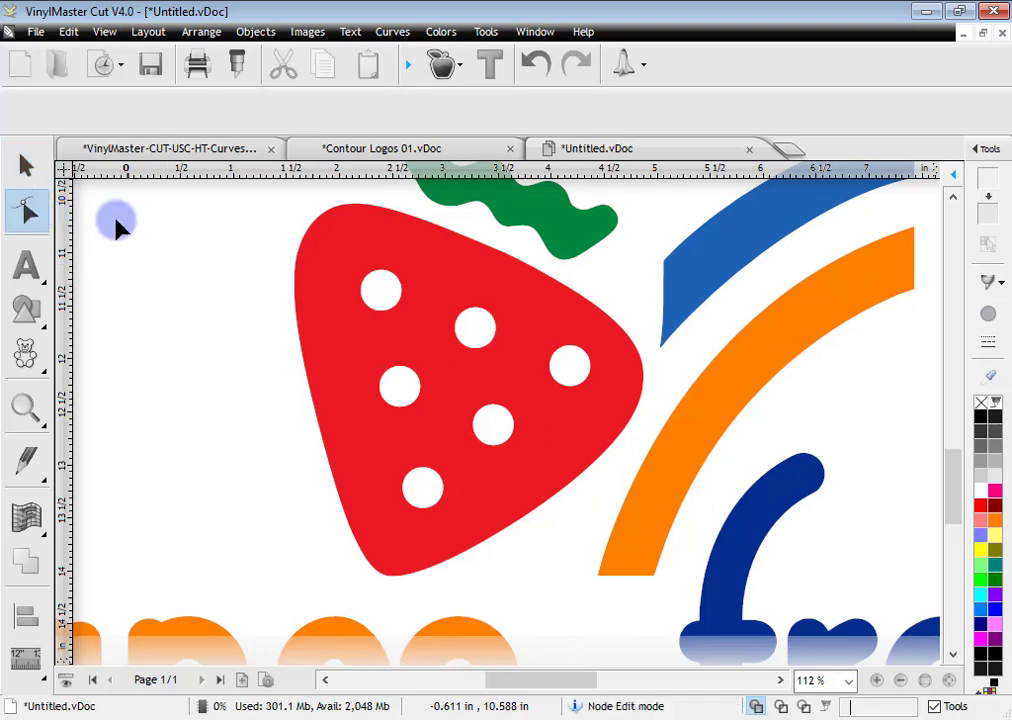
{"action": "left_click", "coordinate": [447, 415]}
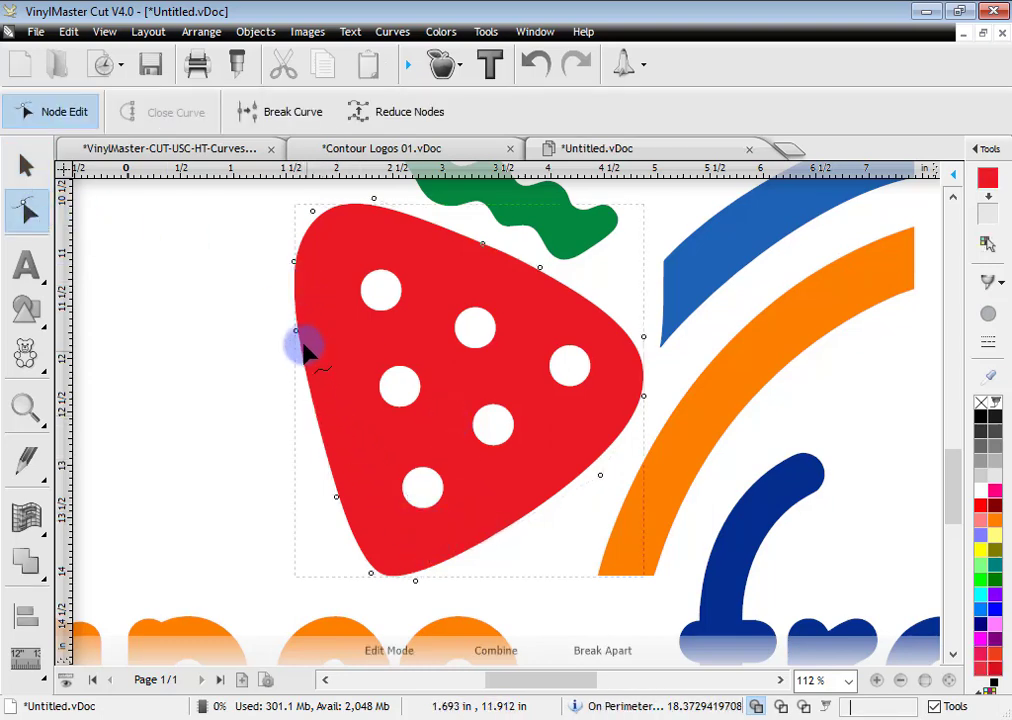
{"action": "double_click", "coordinate": [302, 428]}
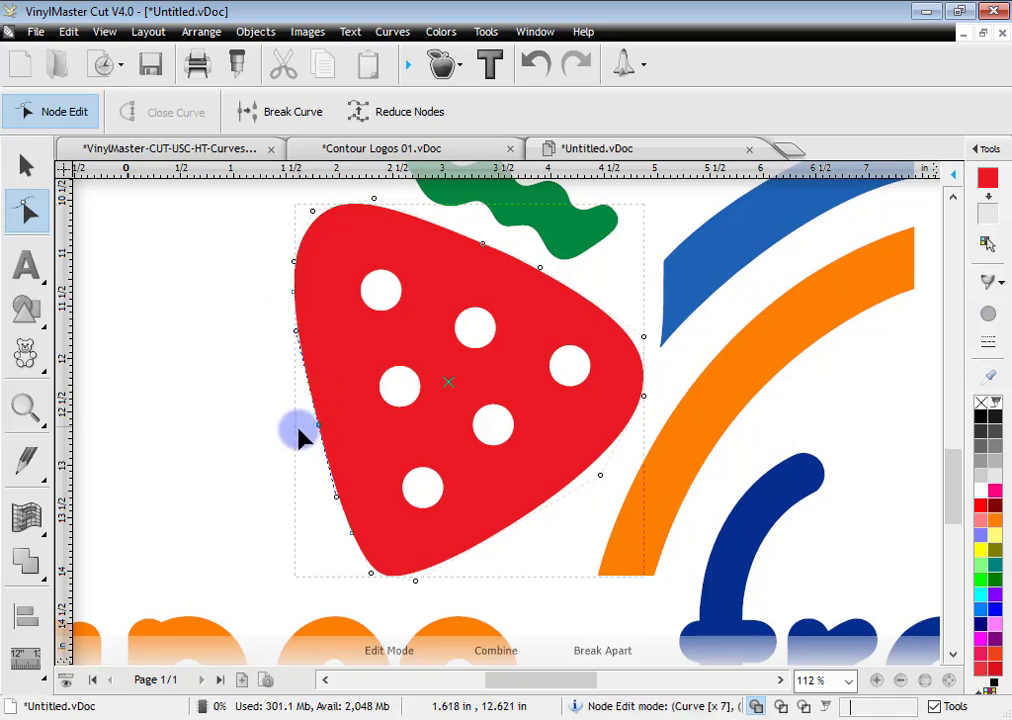
{"action": "left_click", "coordinate": [339, 508]}
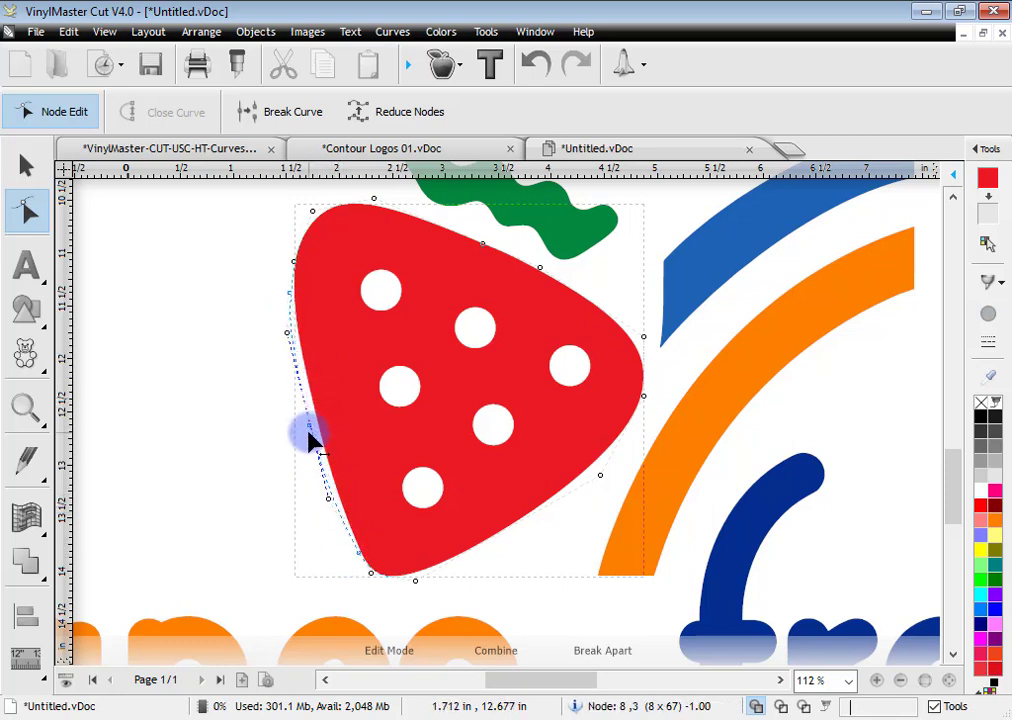
{"action": "left_click_drag", "start_coordinate": [309, 440], "coordinate": [306, 432]}
{"action": "scroll", "coordinate": [506, 510], "scroll_direction": "down", "scroll_amount": 5}
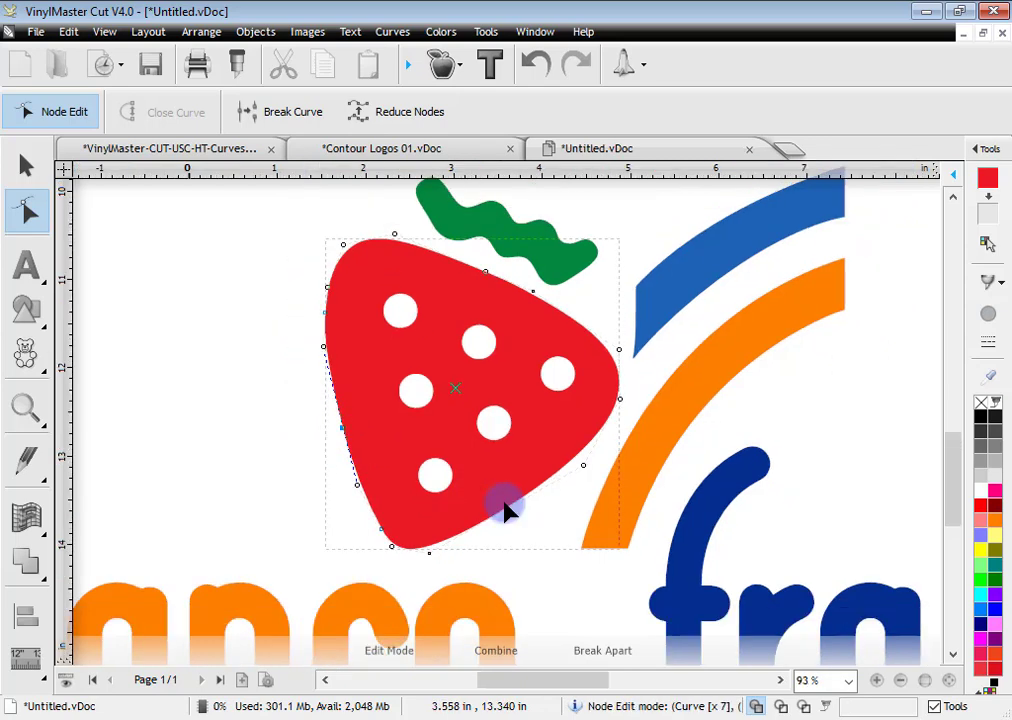
{"action": "left_click", "coordinate": [26, 165]}
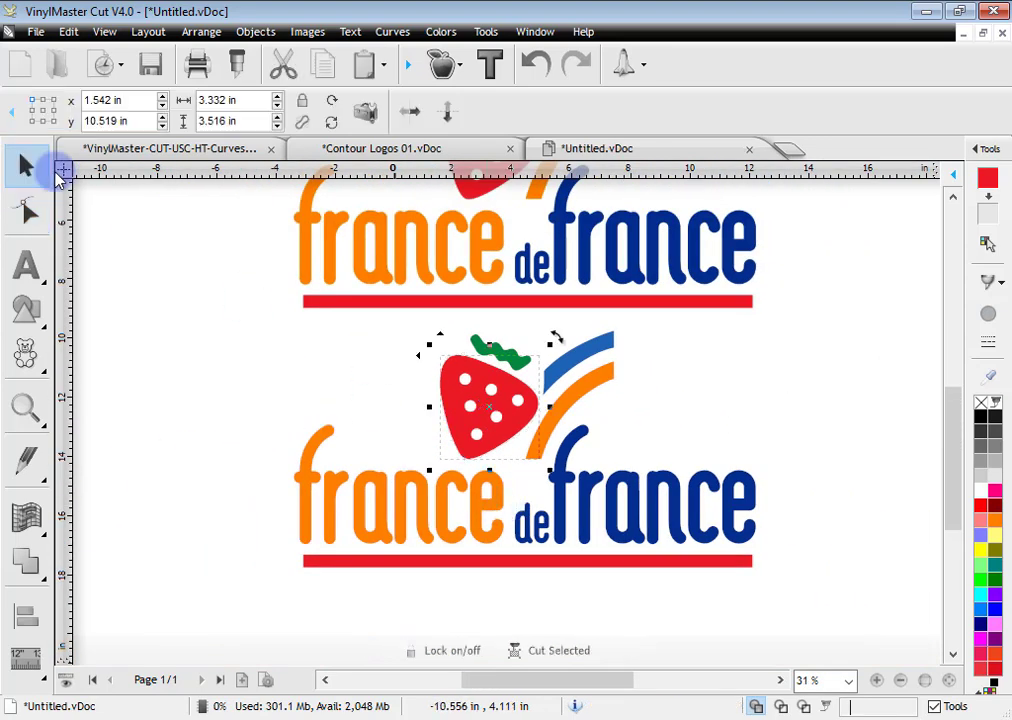
{"action": "left_click", "coordinate": [860, 492]}
Select the whole traced logo, open it for sending to the cutter, and turn on Separate by Color.
{"action": "left_click_drag", "start_coordinate": [950, 510], "coordinate": [885, 442]}
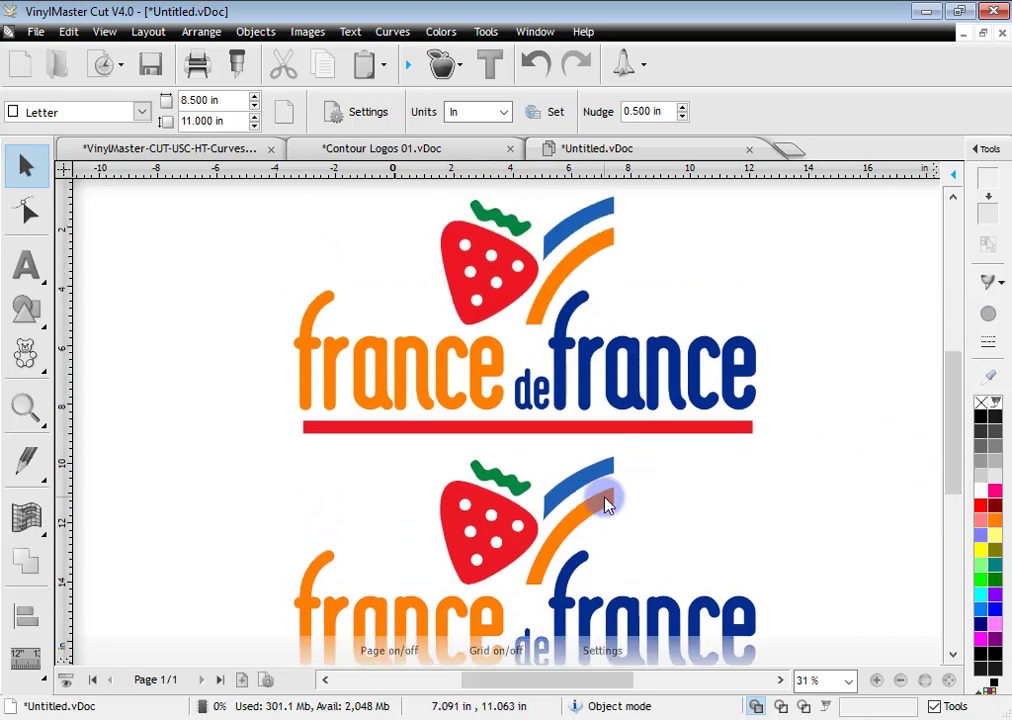
{"action": "left_click_drag", "start_coordinate": [950, 468], "coordinate": [930, 512]}
{"action": "left_click_drag", "start_coordinate": [848, 589], "coordinate": [280, 316]}
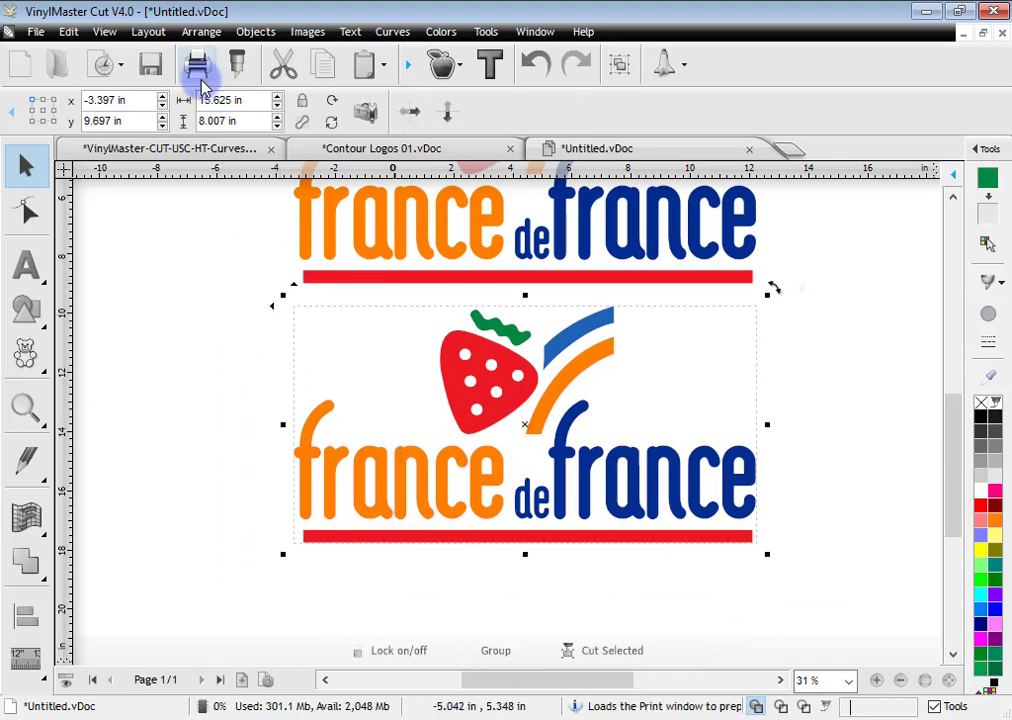
{"action": "left_click", "coordinate": [239, 97]}
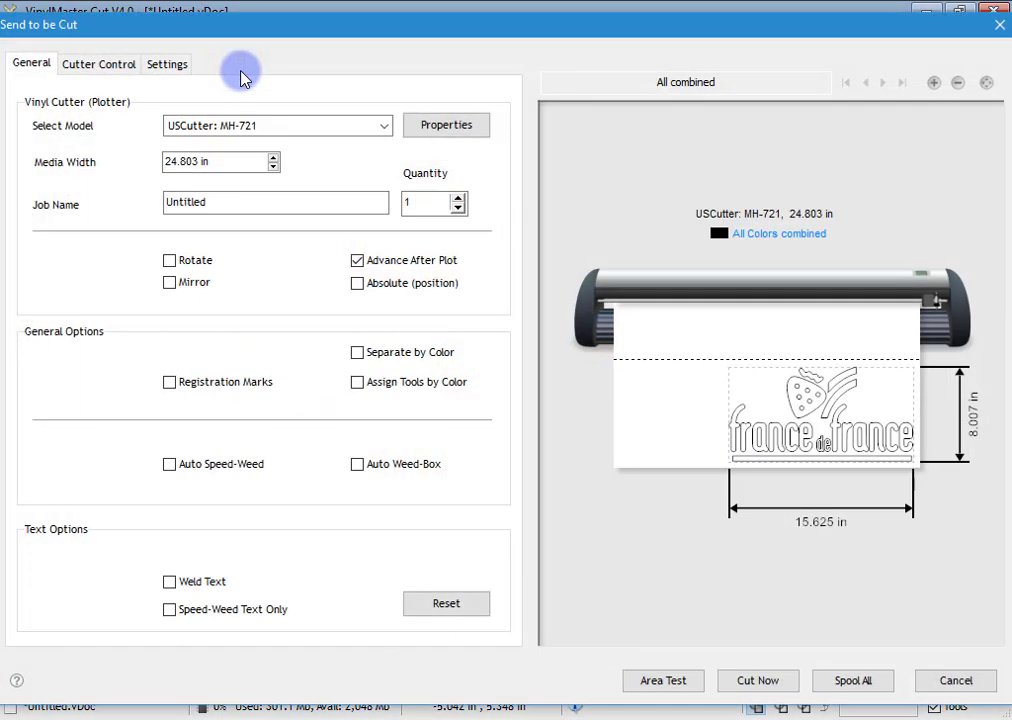
{"action": "left_click", "coordinate": [436, 352]}
Preview the red, orange, dark blue, light blue and green cut layers, and leave the cut setup without cutting.
{"action": "left_click", "coordinate": [628, 86]}
{"action": "left_click", "coordinate": [682, 86]}
{"action": "left_click", "coordinate": [745, 88]}
{"action": "left_click", "coordinate": [800, 86]}
{"action": "left_click", "coordinate": [745, 86]}
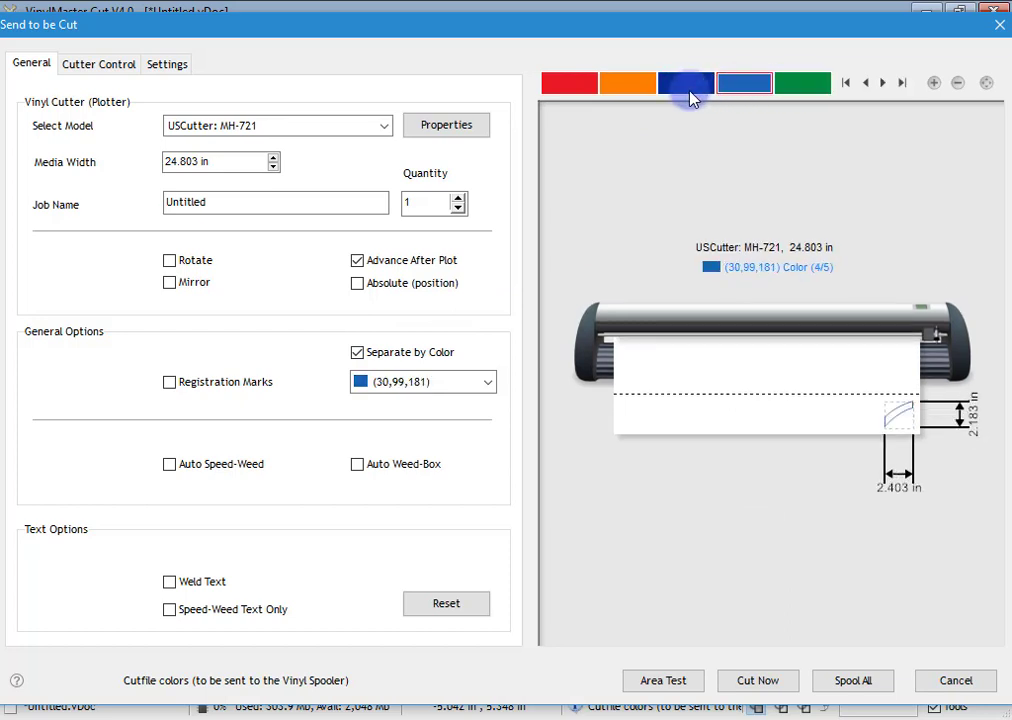
{"action": "left_click", "coordinate": [686, 86]}
{"action": "left_click", "coordinate": [628, 86]}
{"action": "left_click", "coordinate": [570, 86]}
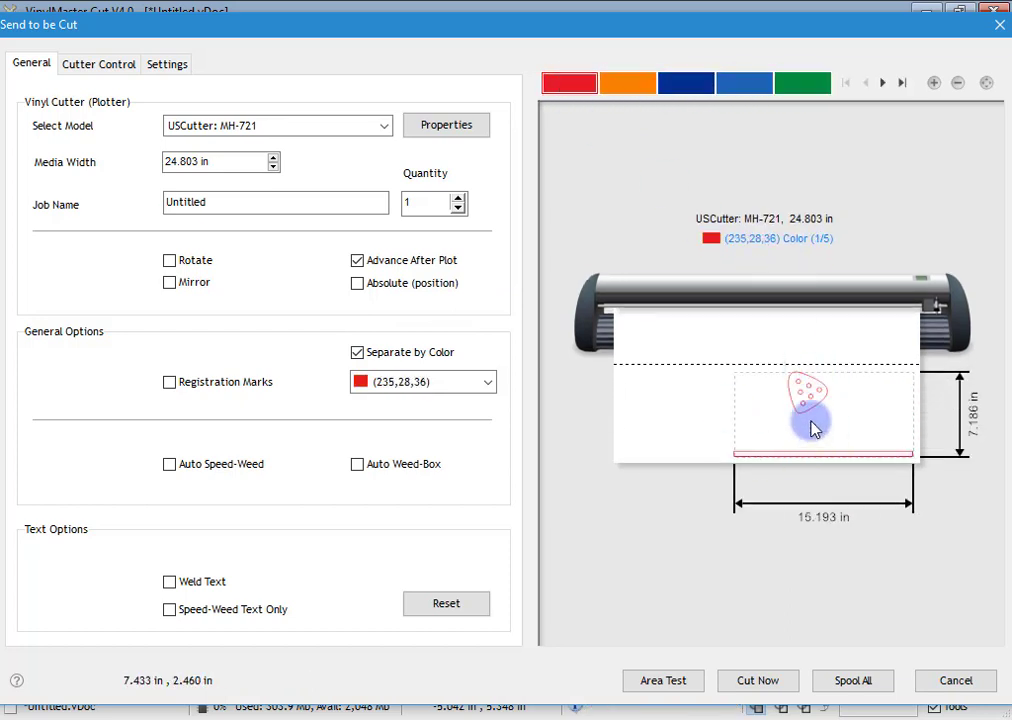
{"action": "left_click", "coordinate": [642, 84]}
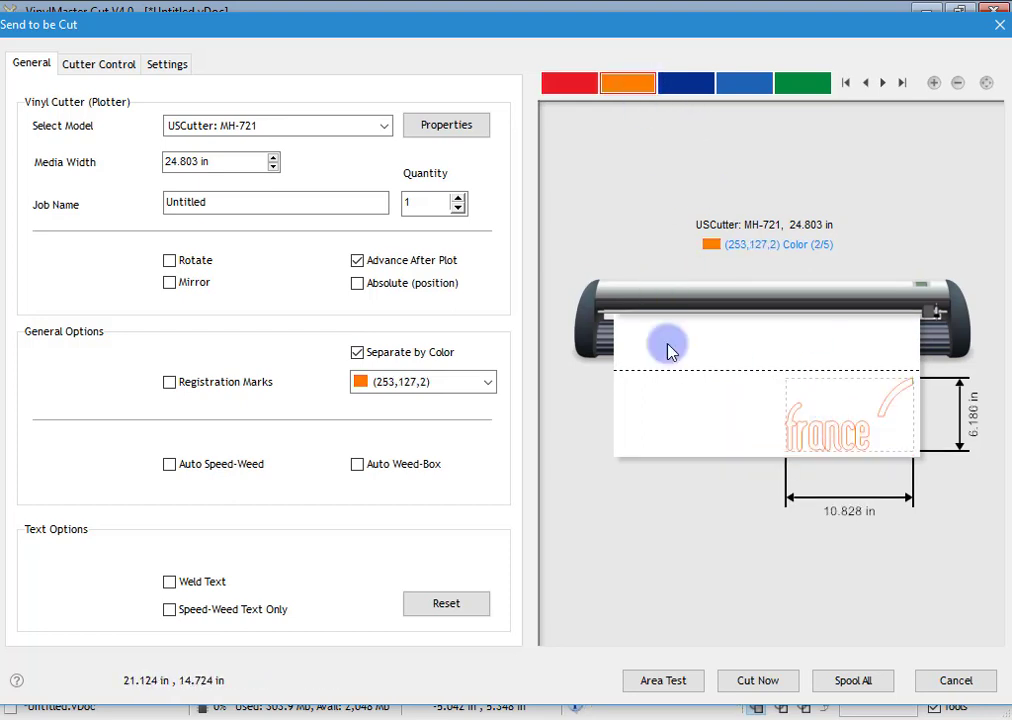
{"action": "left_click", "coordinate": [578, 92]}
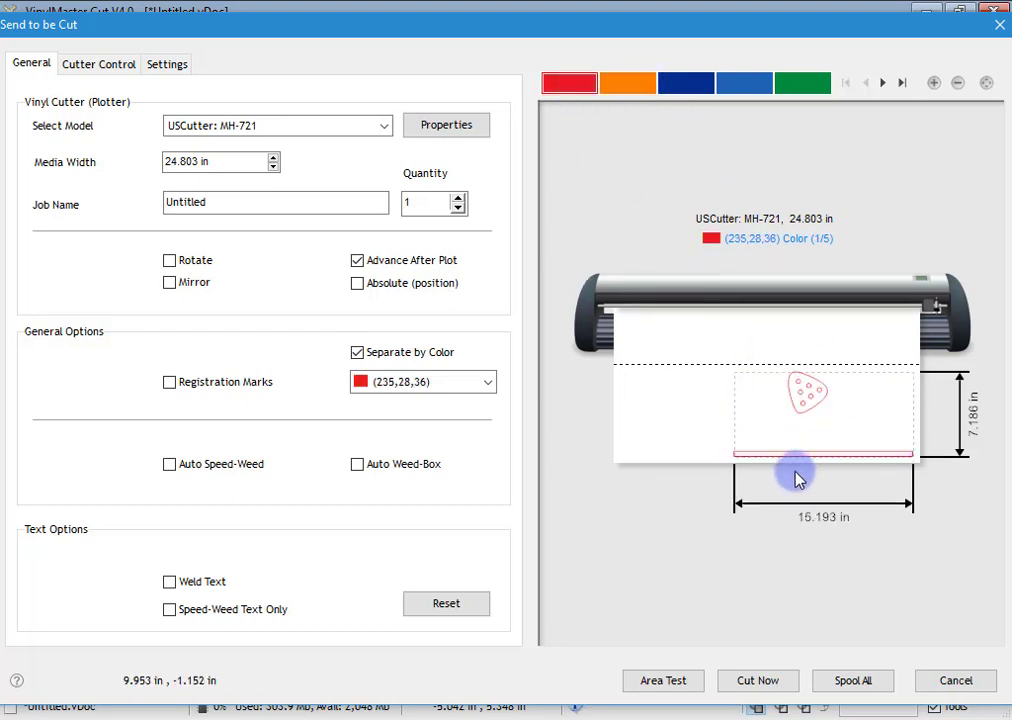
{"action": "left_click", "coordinate": [960, 678]}
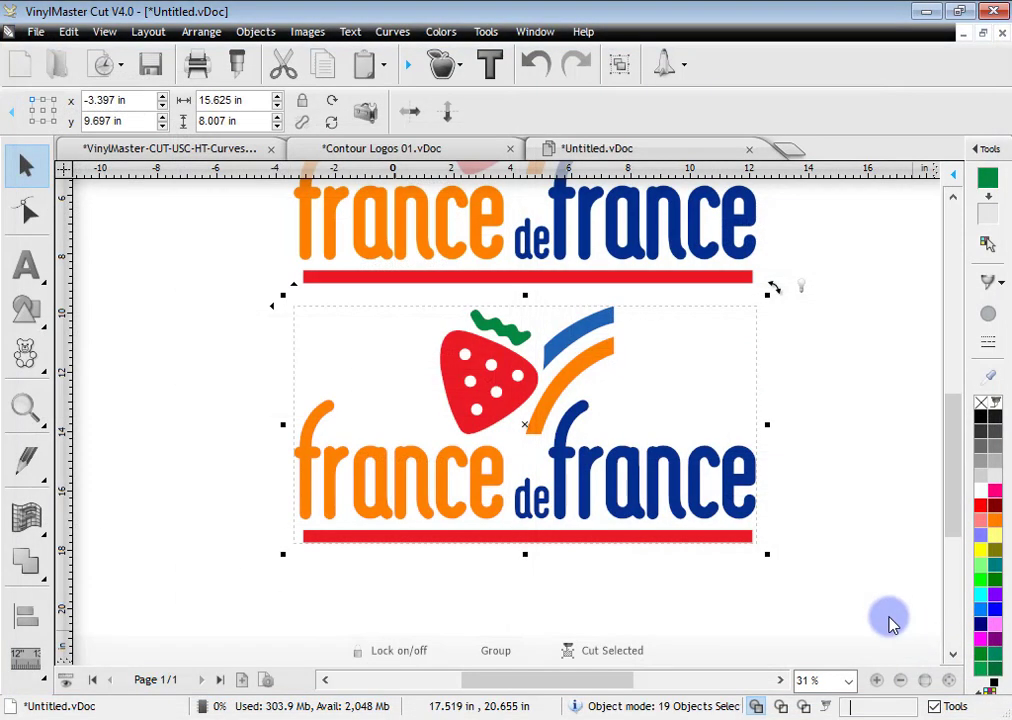
Compare the source bitmap with the traced logo below it by selecting an object in each.
{"action": "left_click", "coordinate": [797, 418]}
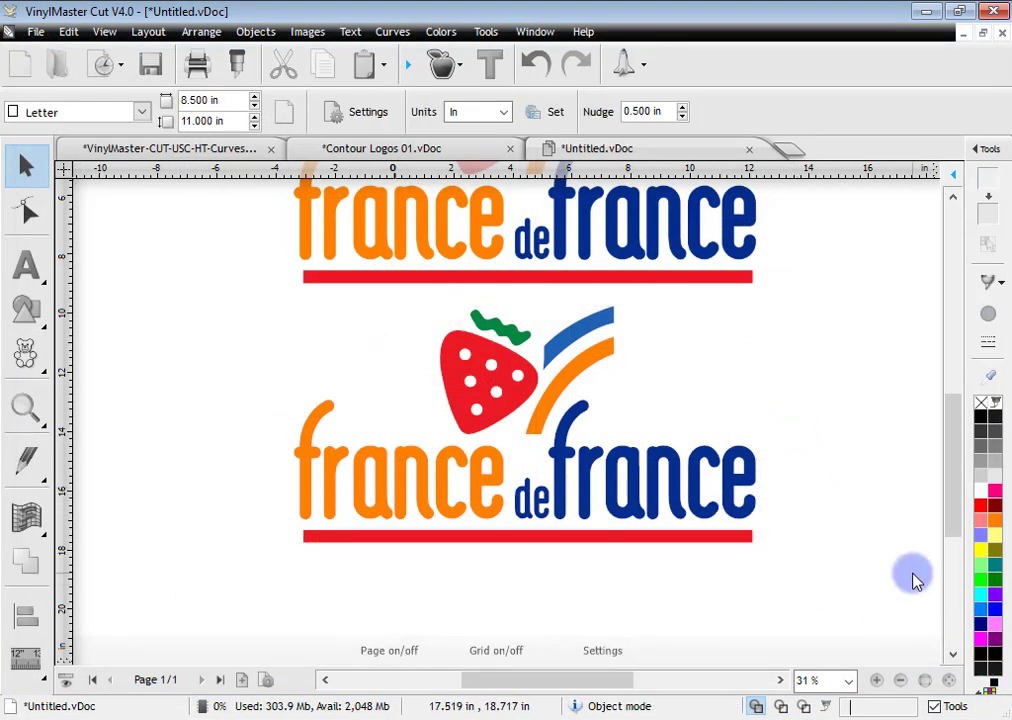
{"action": "left_click_drag", "start_coordinate": [953, 526], "coordinate": [877, 508]}
{"action": "left_click", "coordinate": [713, 362]}
{"action": "scroll", "coordinate": [678, 345], "scroll_direction": "up", "scroll_amount": 1}
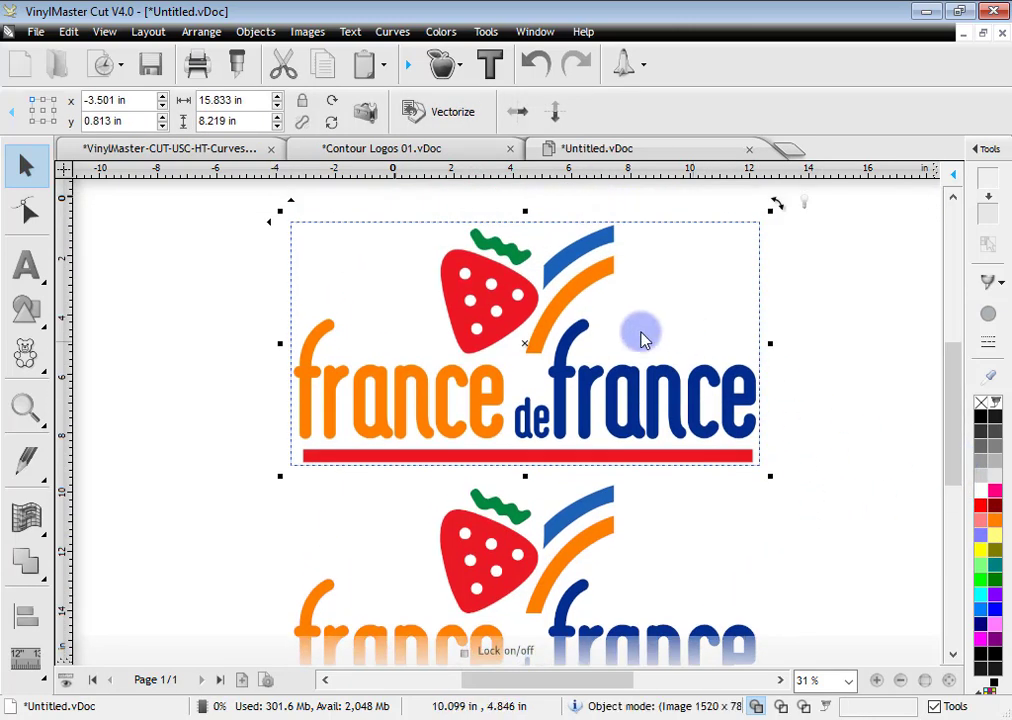
{"action": "left_click_drag", "start_coordinate": [955, 468], "coordinate": [838, 500]}
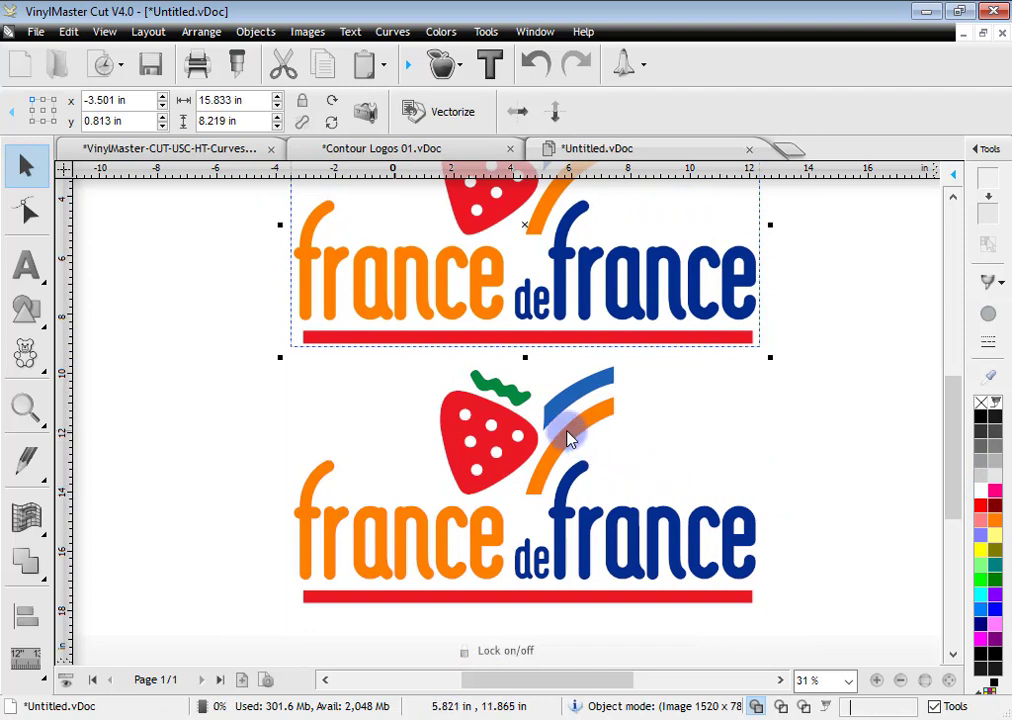
{"action": "left_click", "coordinate": [567, 438]}
{"action": "left_click", "coordinate": [812, 455]}
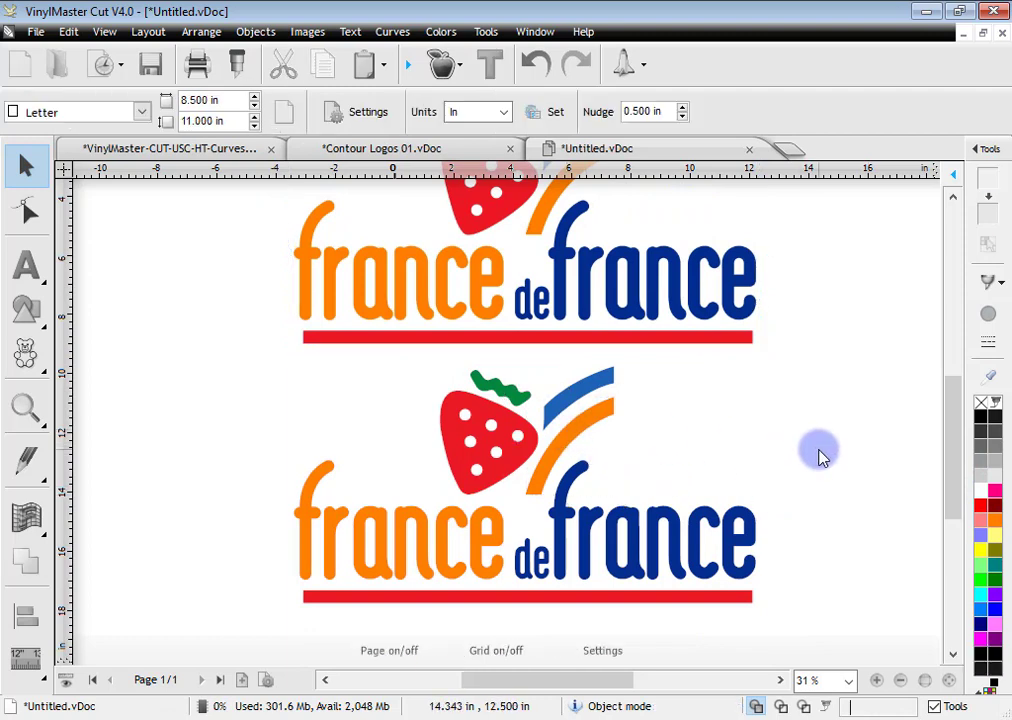
{"action": "left_click", "coordinate": [710, 320]}
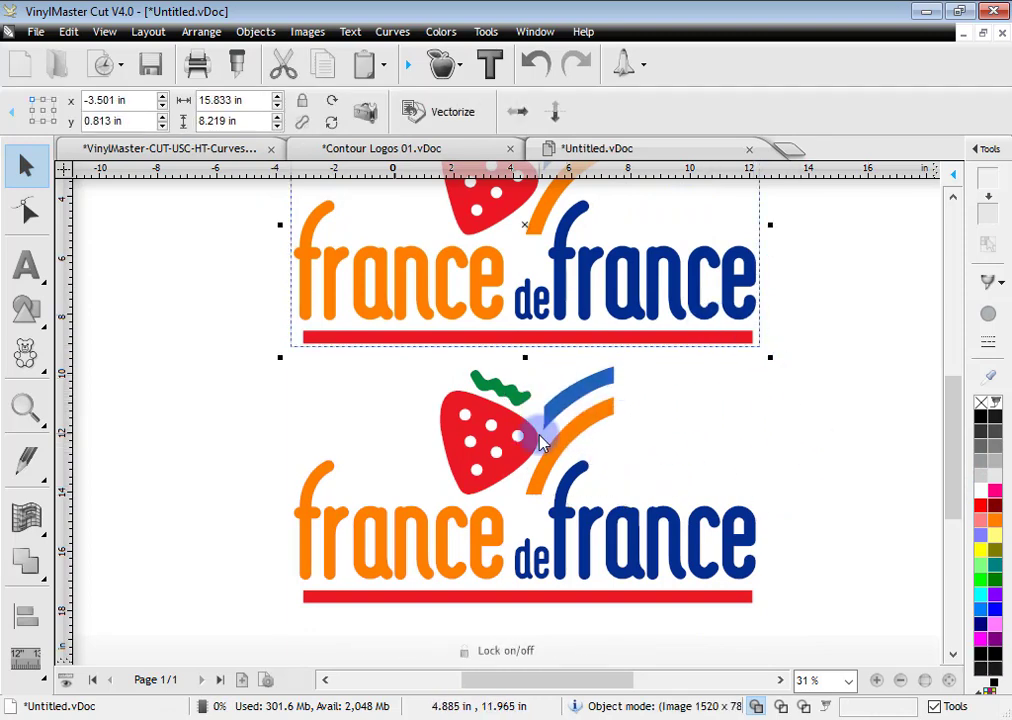
Open the source logo bitmap in the Vectorizer, set 6 trace colors, and switch the orange color off and back on.
{"action": "left_click", "coordinate": [882, 516]}
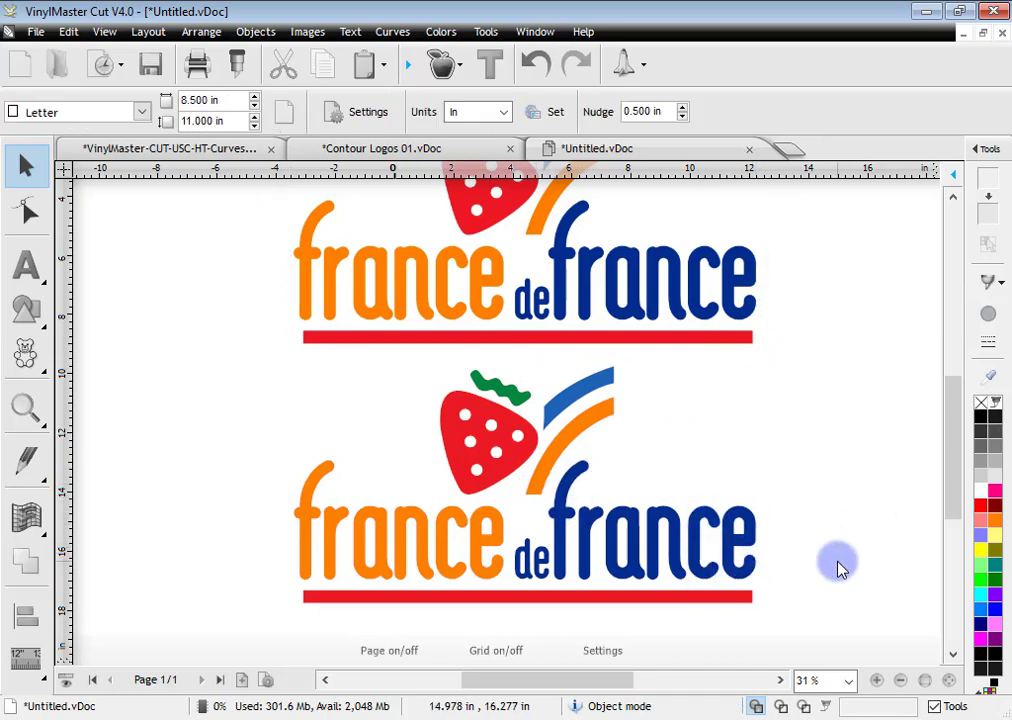
{"action": "left_click", "coordinate": [675, 293]}
{"action": "left_click", "coordinate": [480, 110]}
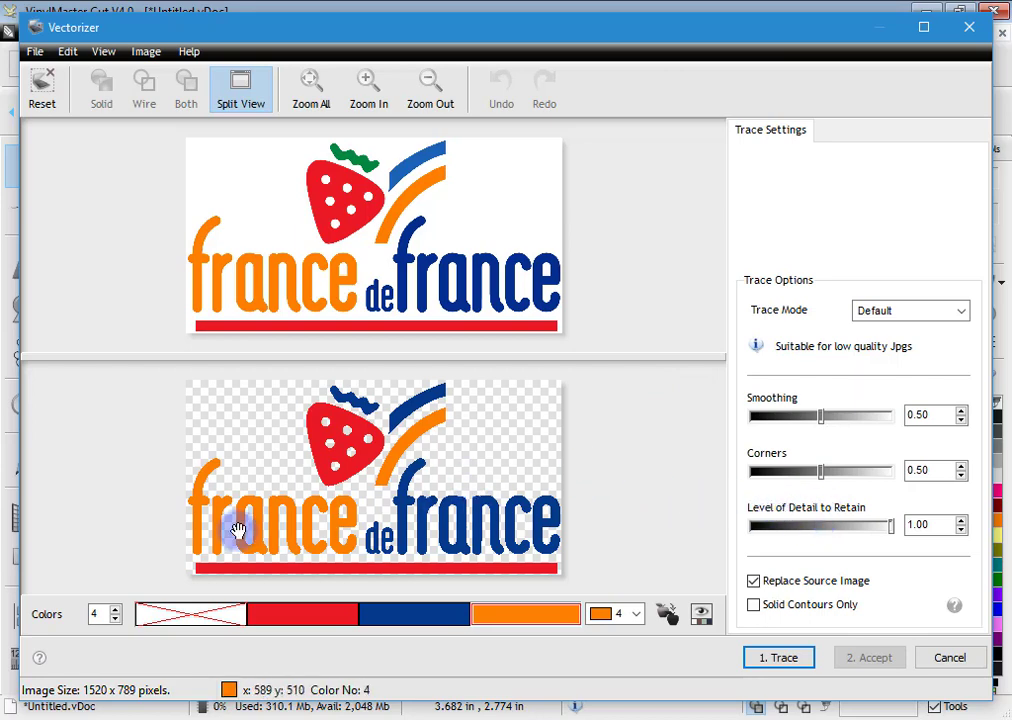
{"action": "left_click", "coordinate": [115, 609]}
{"action": "left_click", "coordinate": [115, 609]}
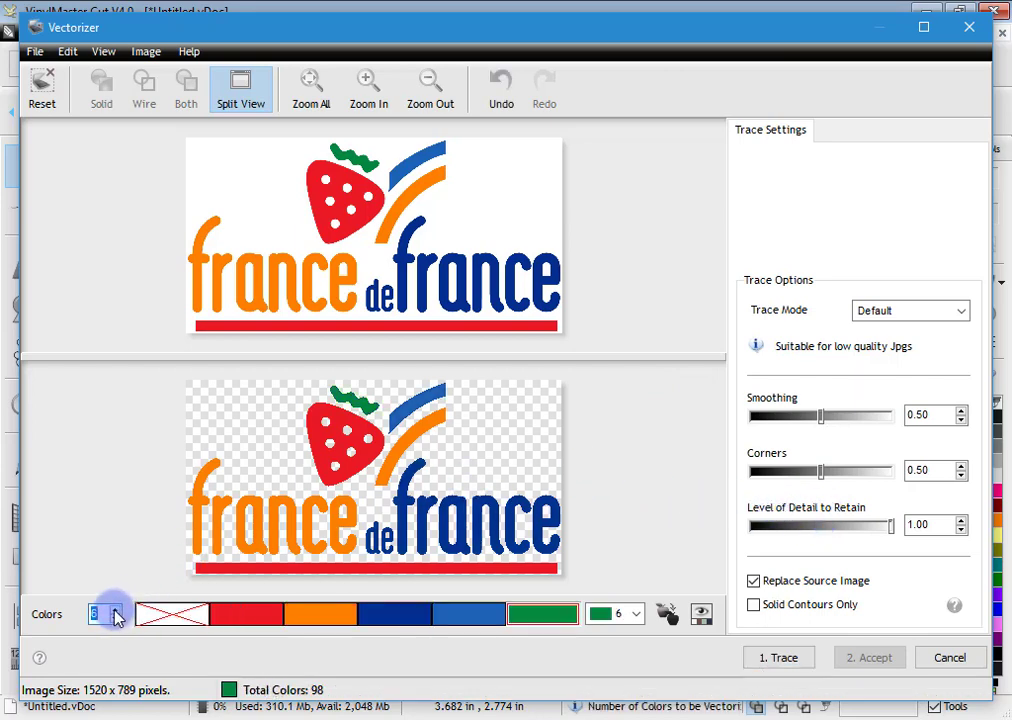
{"action": "left_click", "coordinate": [300, 614]}
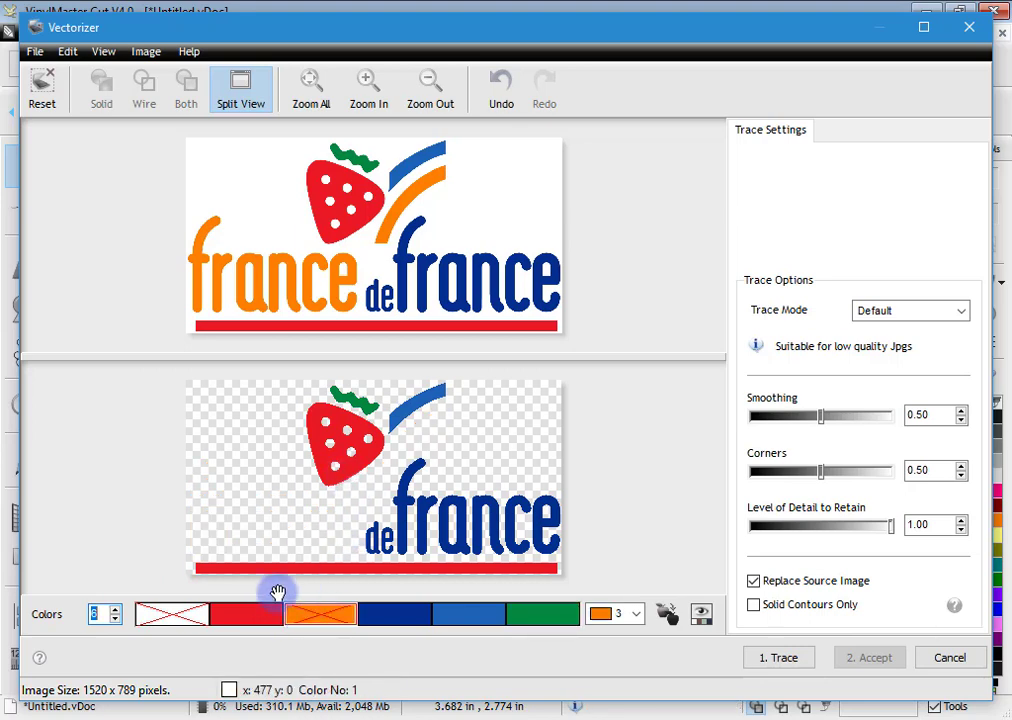
{"action": "left_click", "coordinate": [303, 612]}
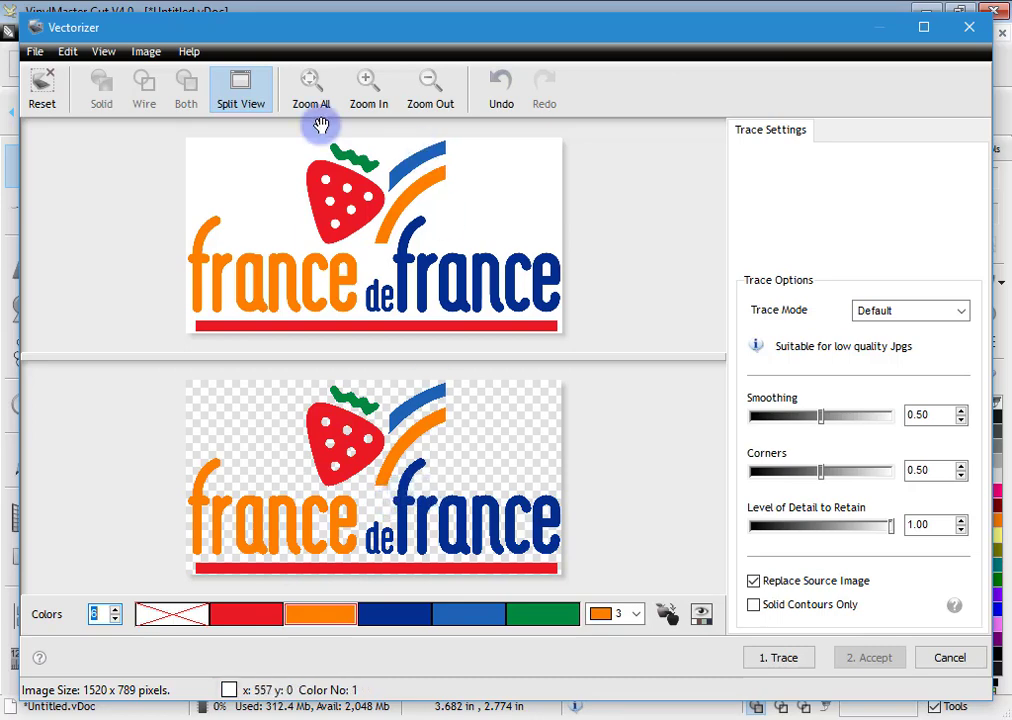
Review the Vectorizer's commands, compare its single and split views, and close it without tracing.
{"action": "left_click", "coordinate": [62, 48]}
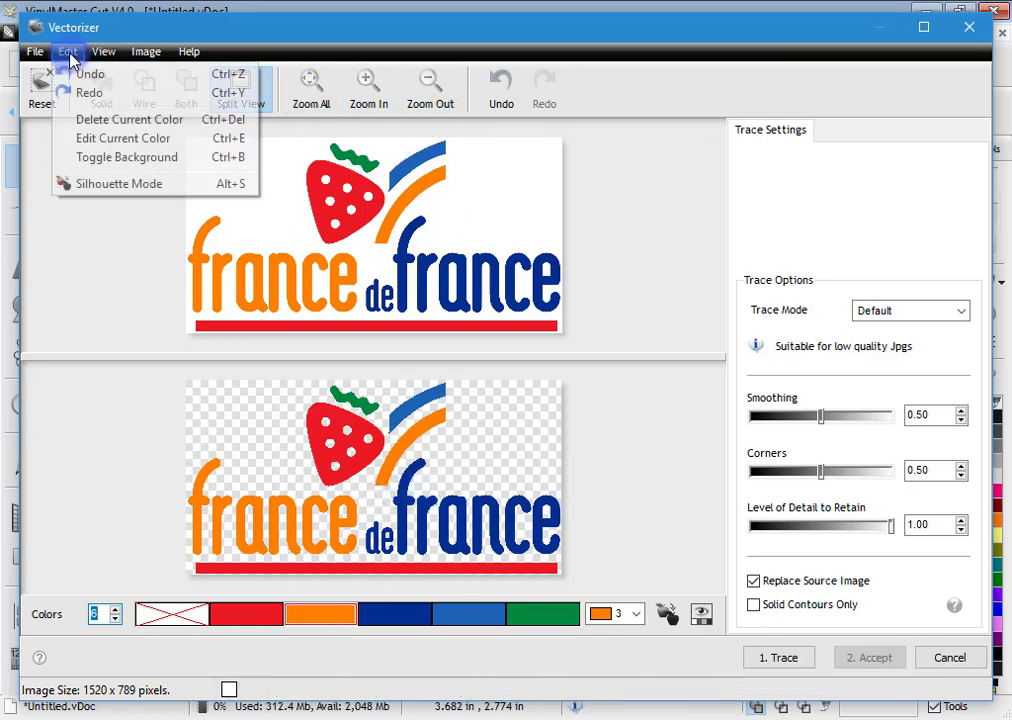
{"action": "mouse_move", "coordinate": [105, 55]}
{"action": "mouse_move", "coordinate": [146, 56]}
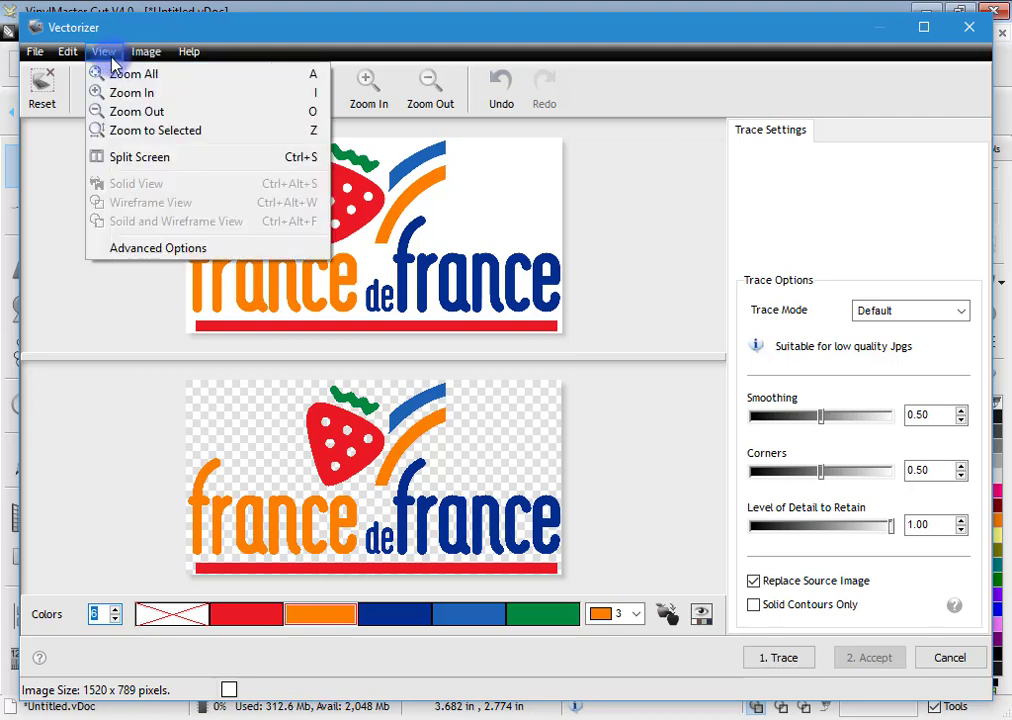
{"action": "left_click", "coordinate": [131, 157]}
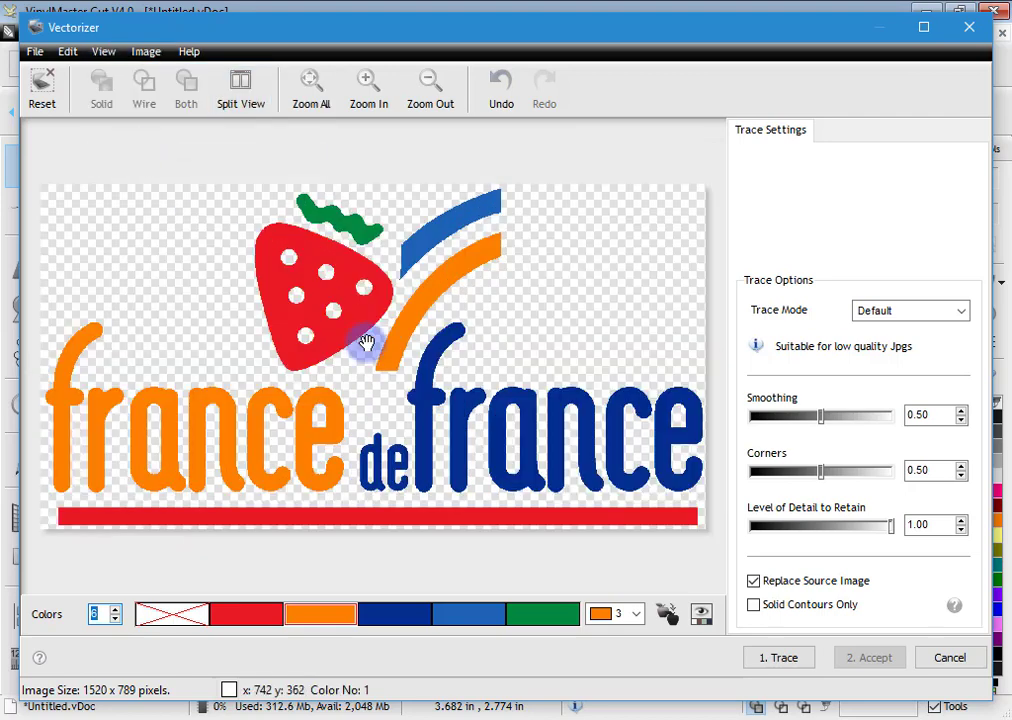
{"action": "left_click", "coordinate": [241, 82]}
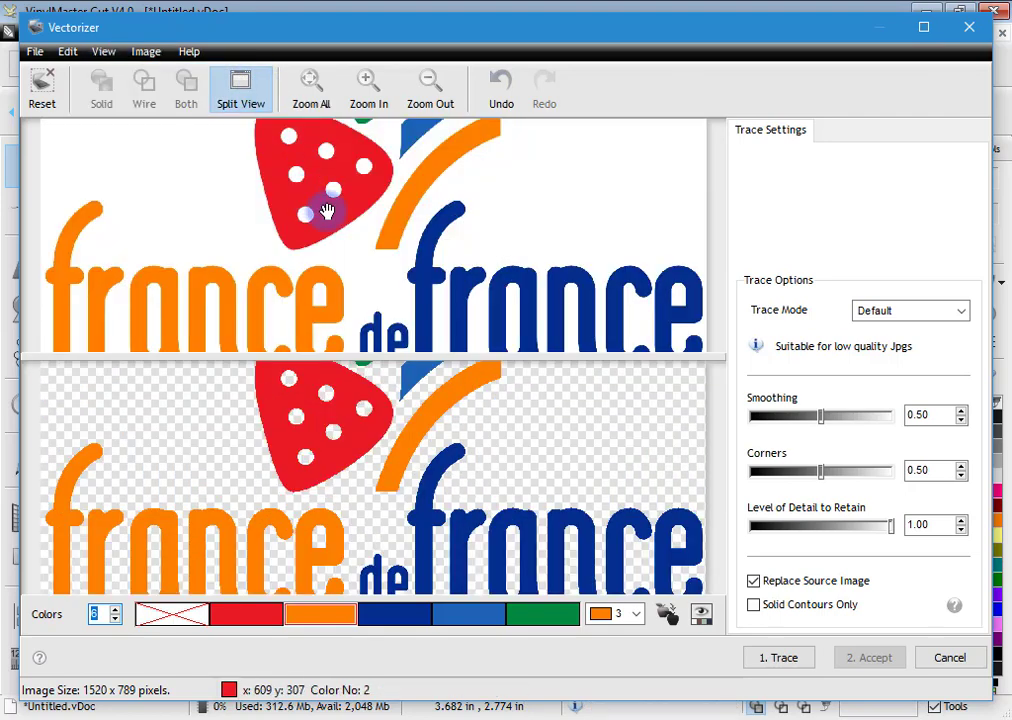
{"action": "left_click", "coordinate": [310, 95]}
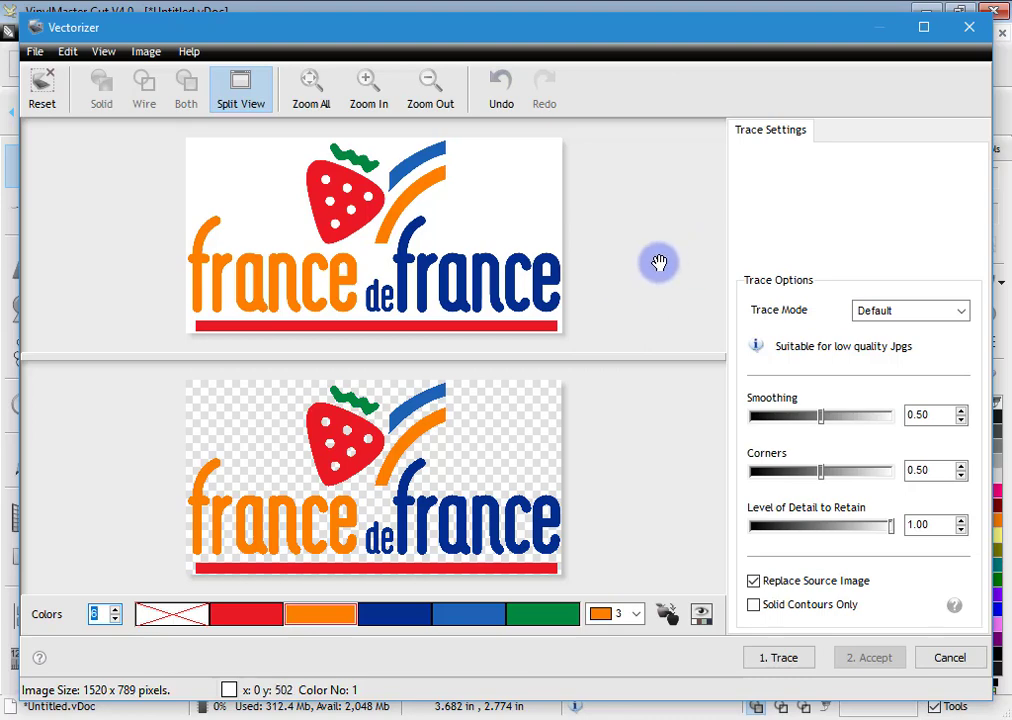
{"action": "left_click", "coordinate": [950, 657]}
{"action": "left_click", "coordinate": [791, 462]}
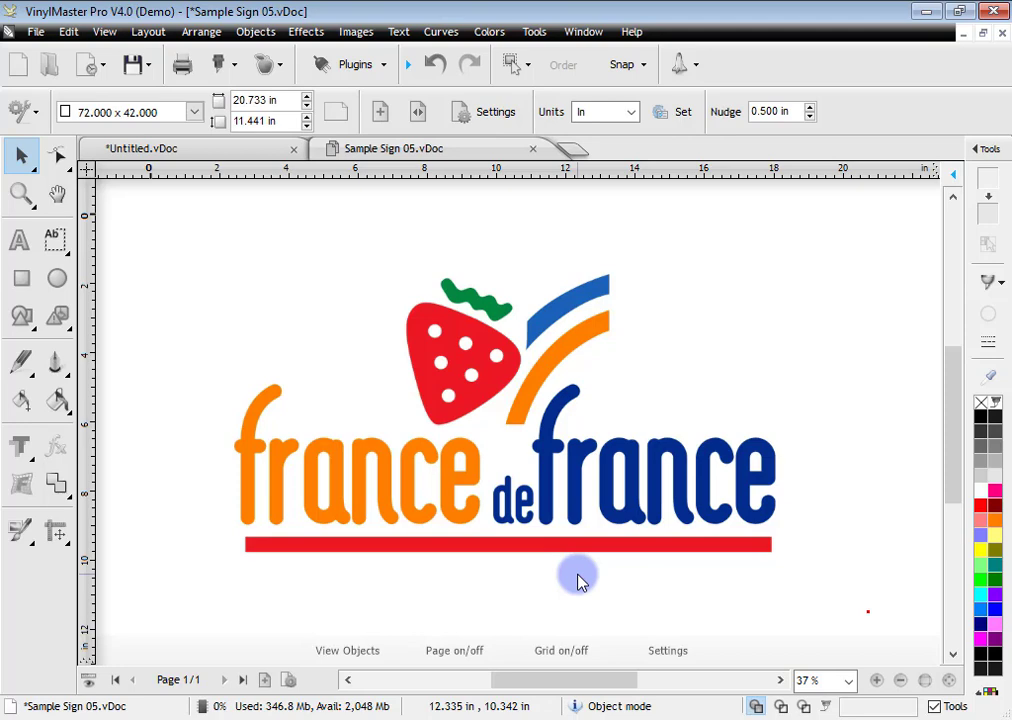
In VinylMaster Pro, select the France de France logo bitmap, preview it in wireframe, and return to the solid view.
{"action": "left_click", "coordinate": [479, 404]}
{"action": "left_click", "coordinate": [756, 706]}
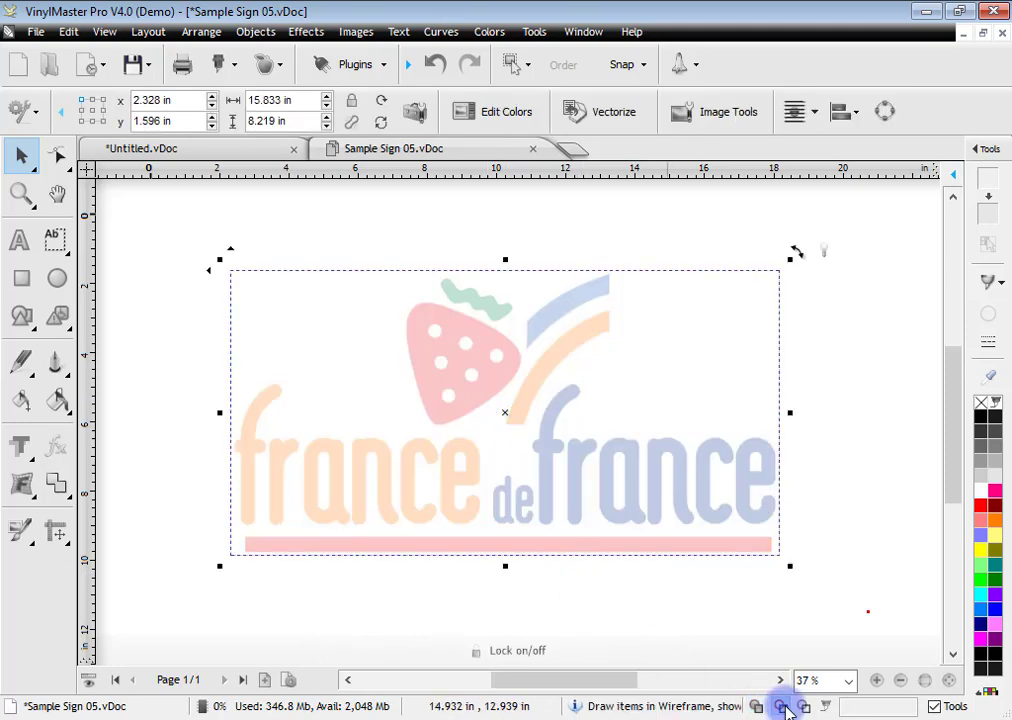
{"action": "left_click", "coordinate": [756, 706]}
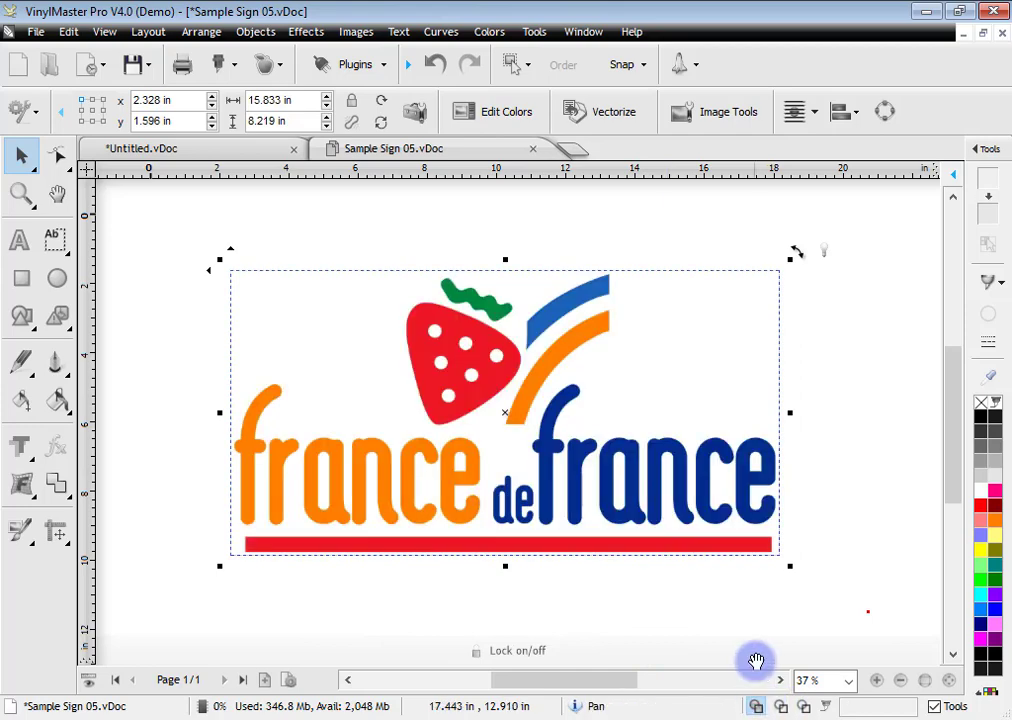
Open the selected logo bitmap in the Vectorizer and set the number of trace colors to 6.
{"action": "left_click", "coordinate": [619, 122]}
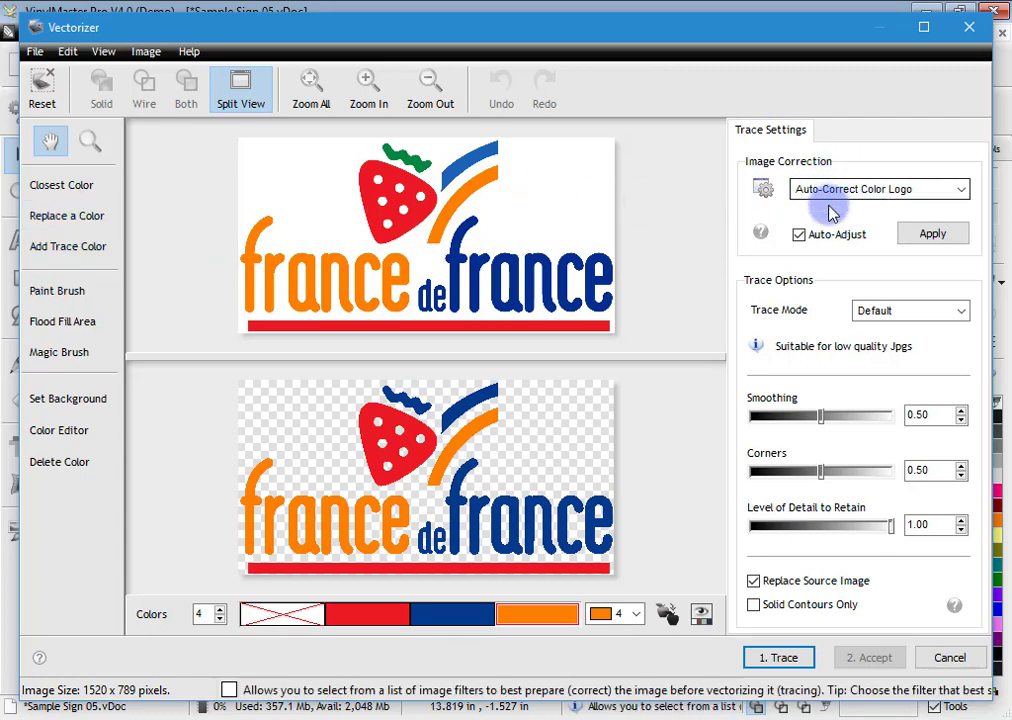
{"action": "left_click", "coordinate": [220, 609]}
{"action": "left_click", "coordinate": [220, 609]}
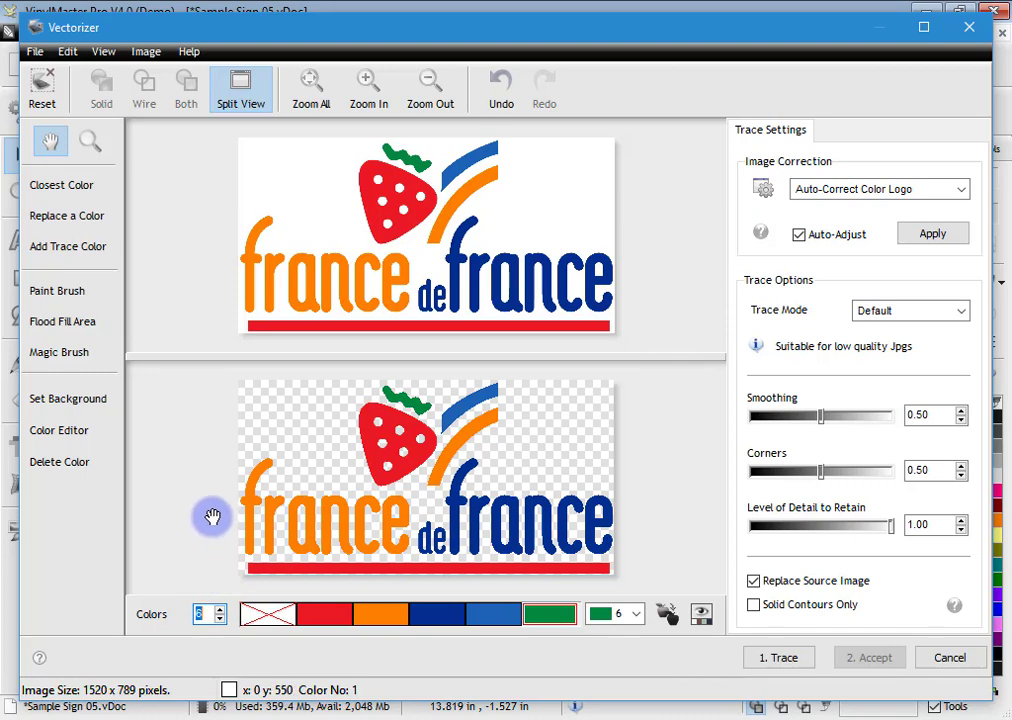
Flood fill the orange arc and the letter c of the orange word "france" with light blue.
{"action": "left_click_drag", "start_coordinate": [501, 605], "coordinate": [86, 323]}
{"action": "left_click", "coordinate": [86, 321]}
{"action": "left_click", "coordinate": [490, 418]}
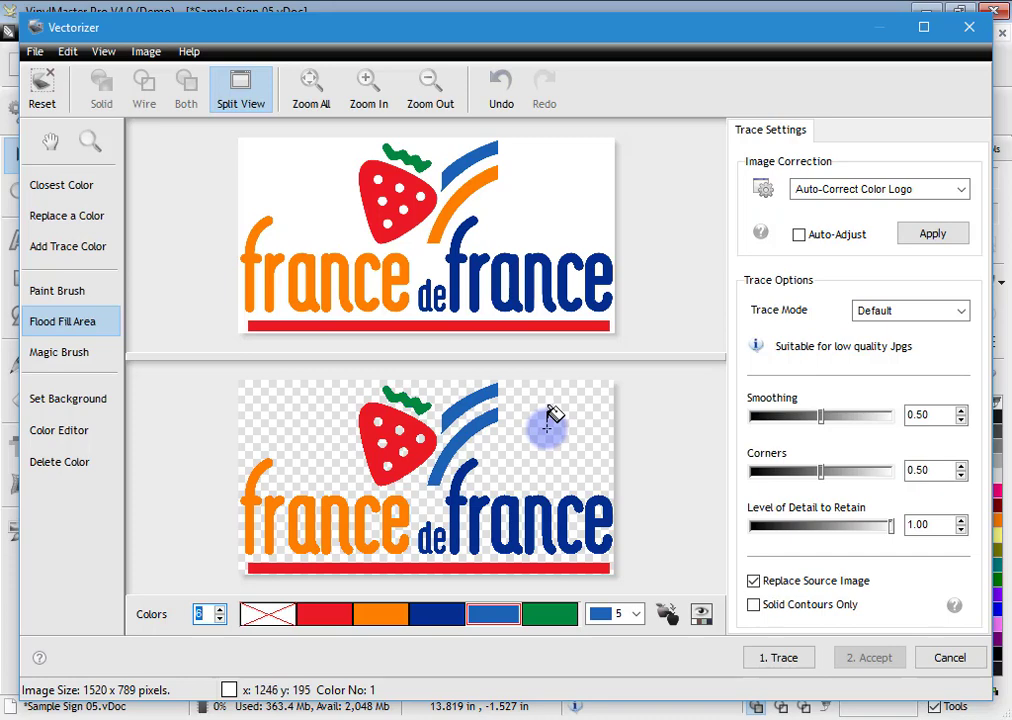
{"action": "left_click", "coordinate": [369, 517]}
{"action": "left_click", "coordinate": [395, 520]}
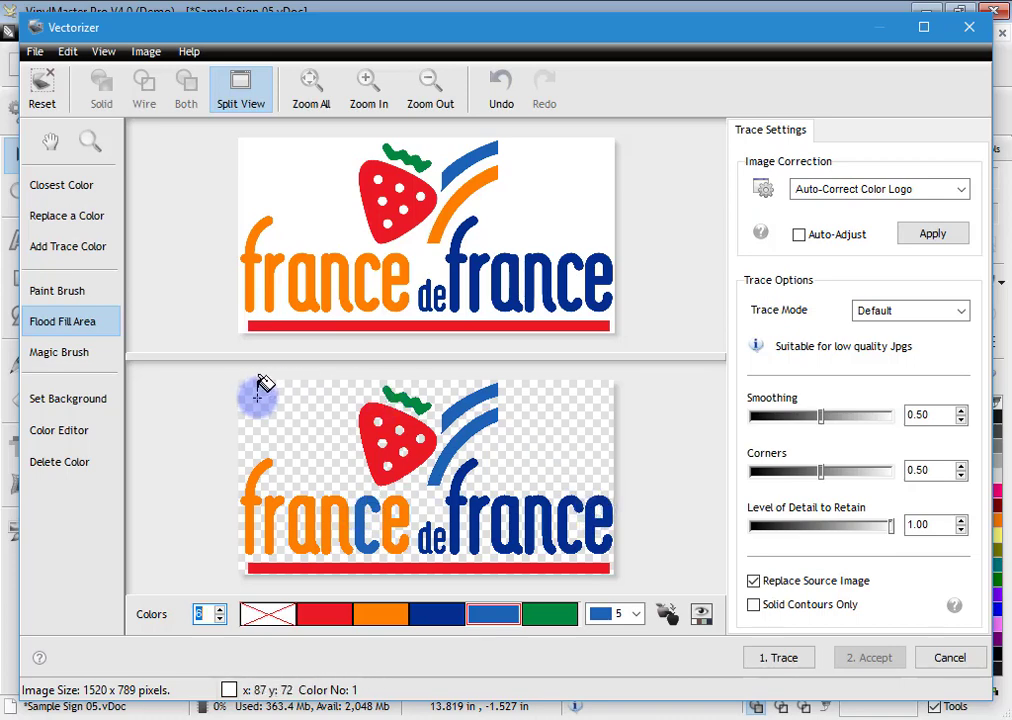
Paint the tail of the e and the upper hook of the f in the orange word "france" red with the Paint Brush.
{"action": "left_click", "coordinate": [82, 297]}
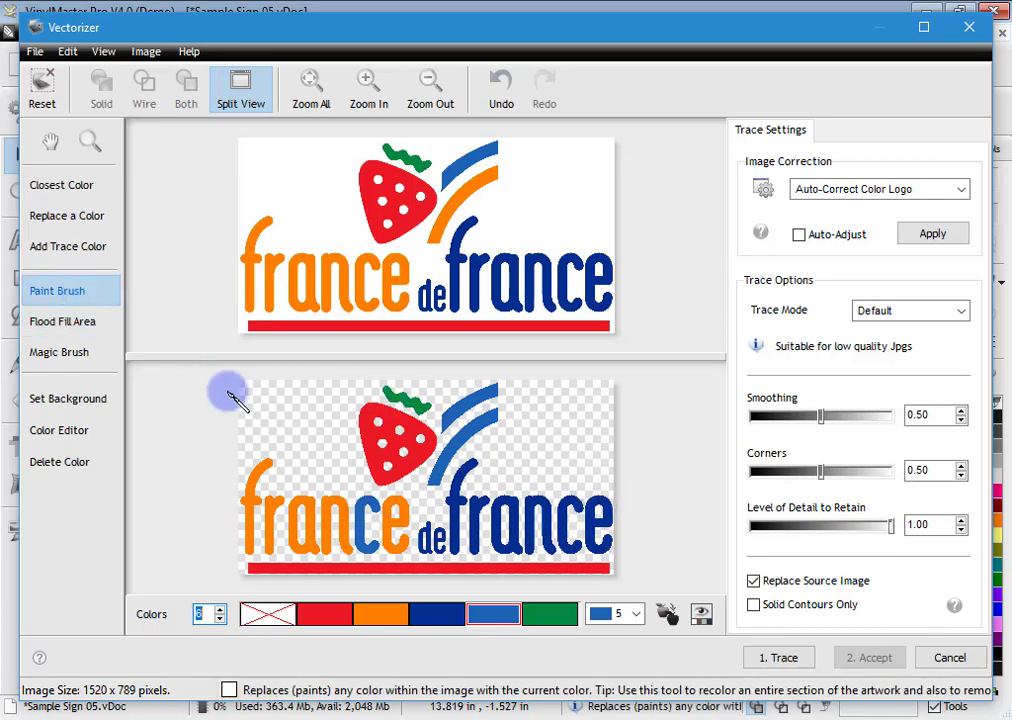
{"action": "left_click", "coordinate": [337, 623]}
{"action": "left_click", "coordinate": [402, 541]}
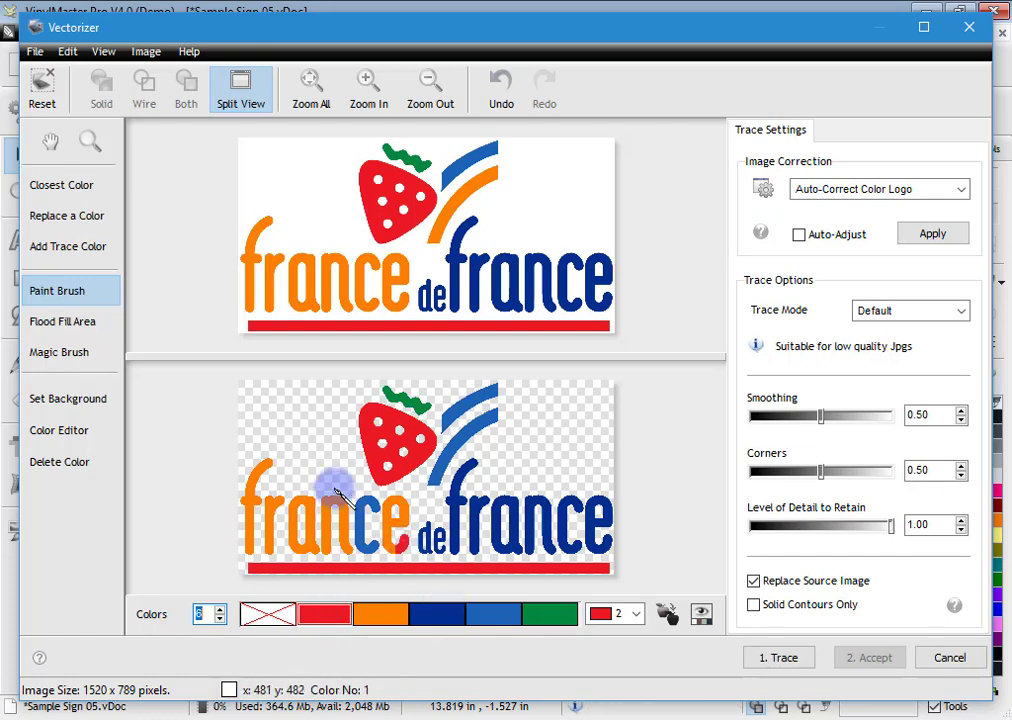
{"action": "mouse_move", "coordinate": [277, 463]}
{"action": "left_mouse_down"}
{"action": "mouse_move", "coordinate": [254, 468]}
{"action": "mouse_move", "coordinate": [255, 487]}
{"action": "left_mouse_up"}
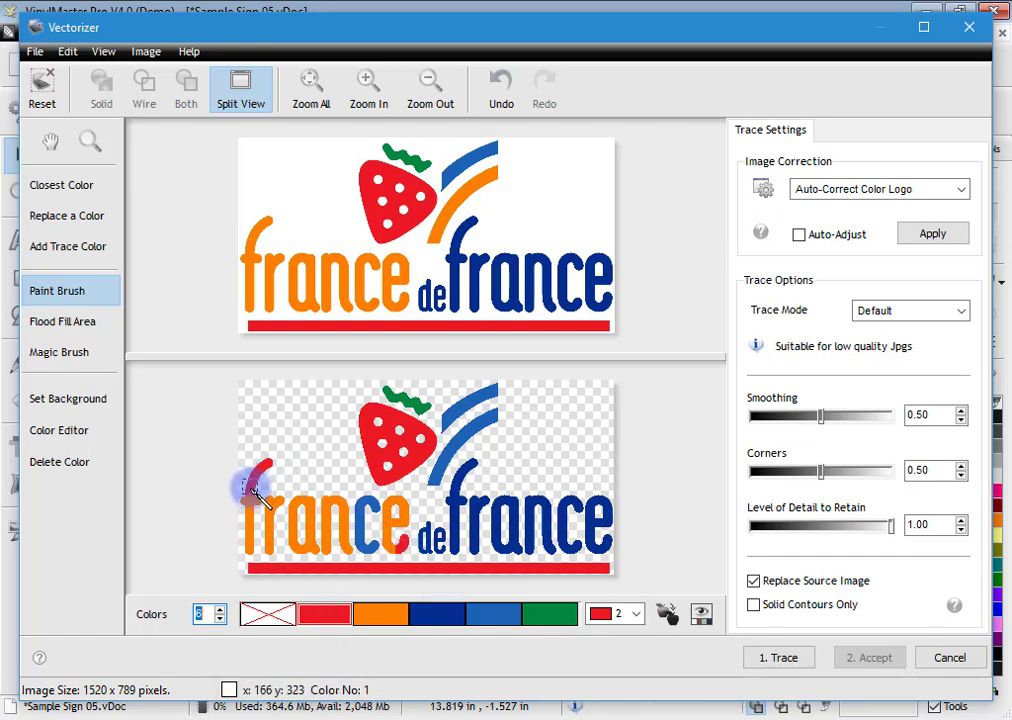
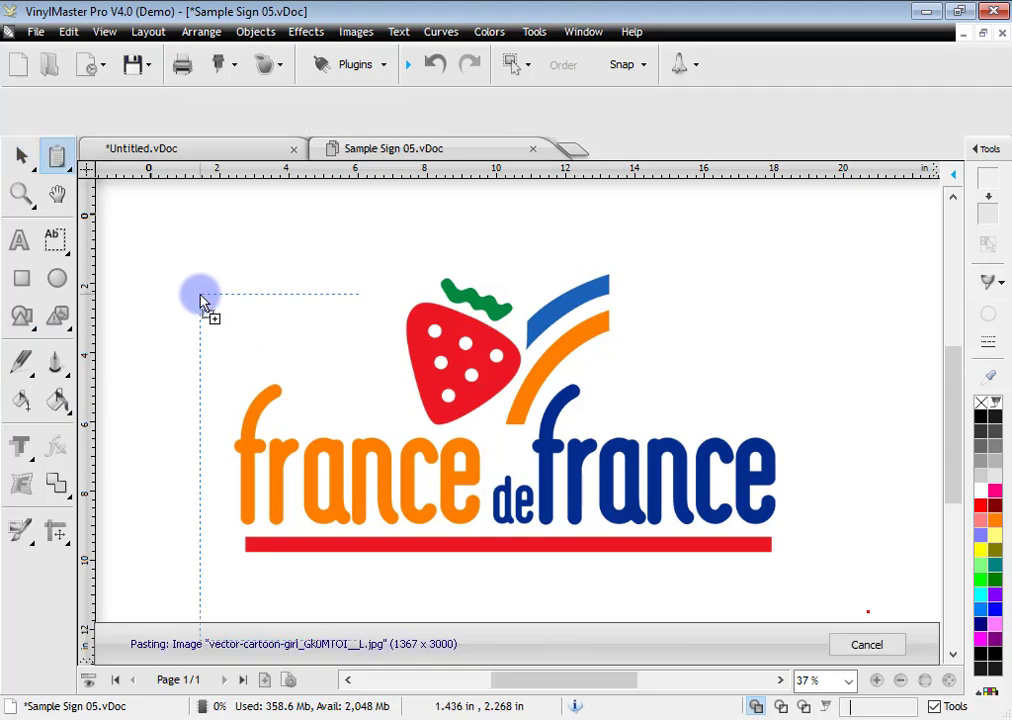
Place the pasted cartoon girl image at the left end of the logo and move it slightly down.
{"action": "left_click_drag", "start_coordinate": [201, 296], "coordinate": [136, 208]}
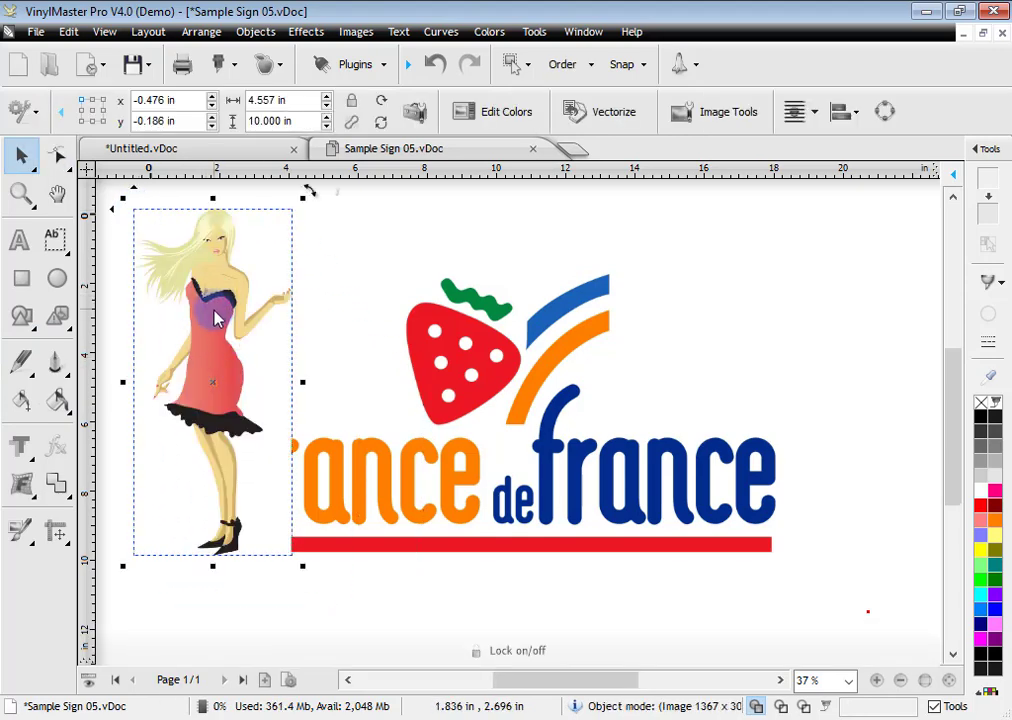
{"action": "left_click_drag", "start_coordinate": [217, 316], "coordinate": [220, 336]}
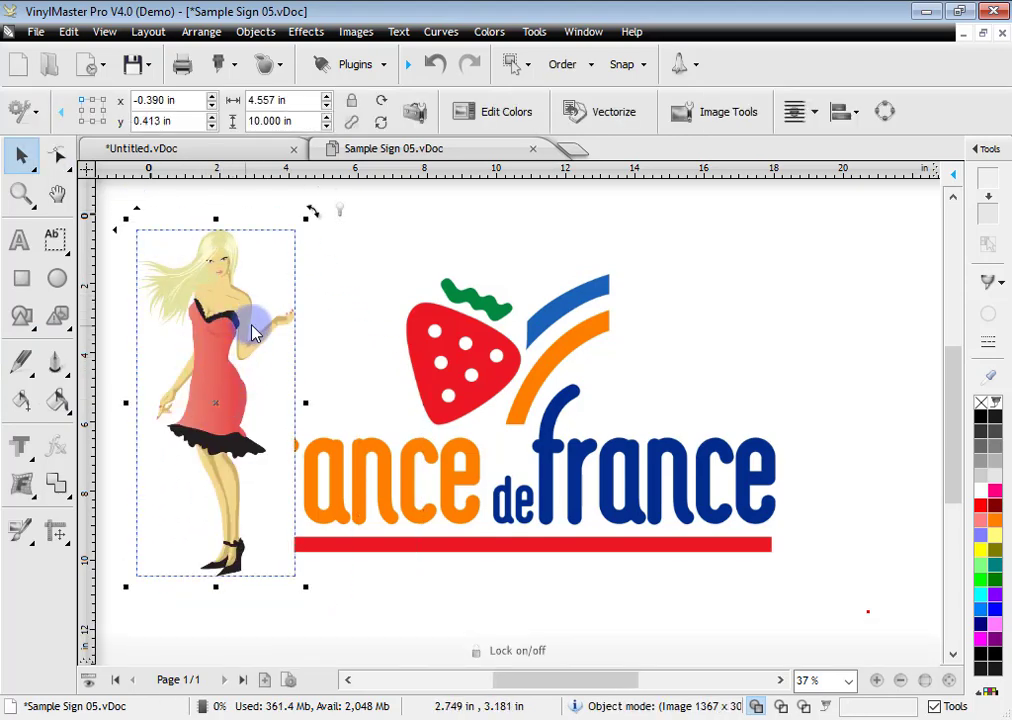
Open the cartoon girl image in the Vectorizer and add the pale yellow of her hair as a trace color.
{"action": "left_click", "coordinate": [590, 111]}
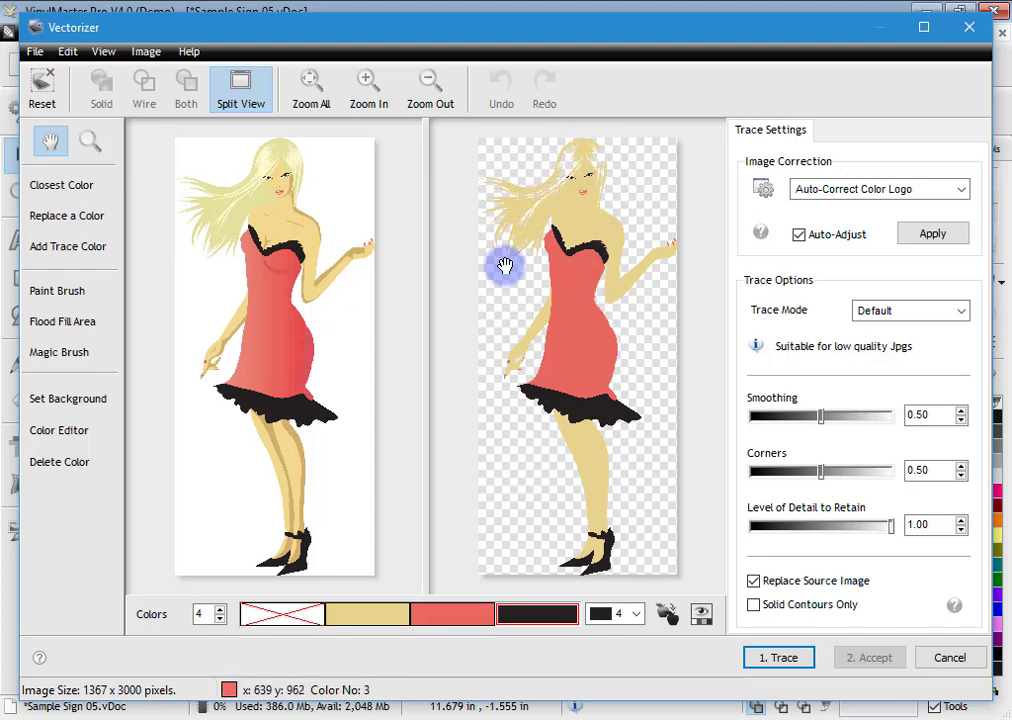
{"action": "left_click", "coordinate": [99, 257]}
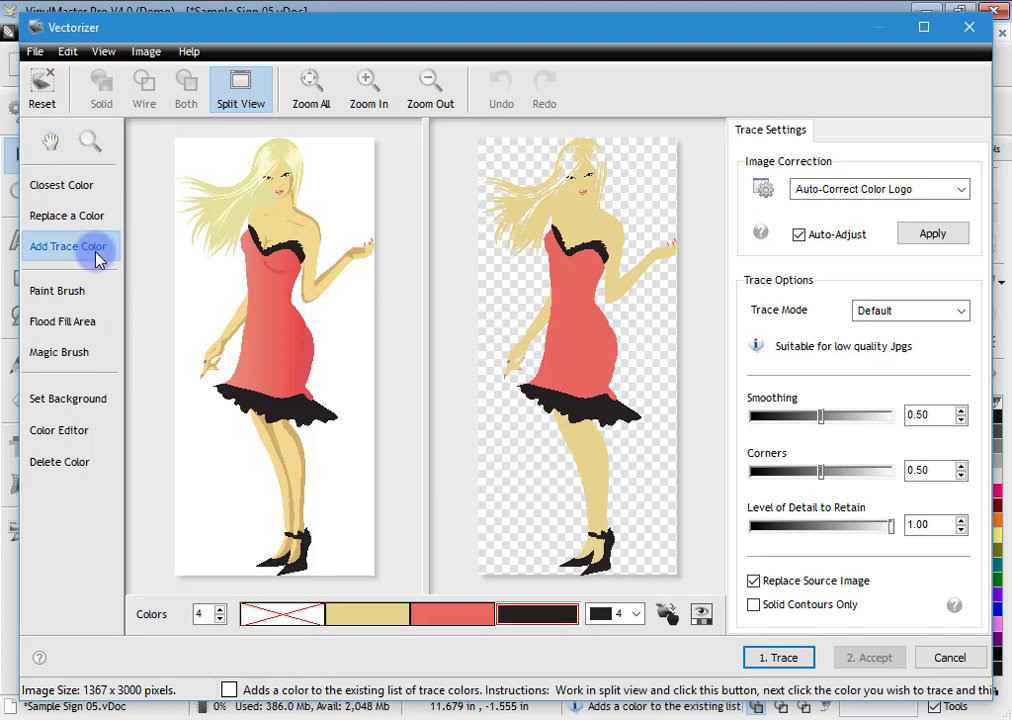
{"action": "left_click", "coordinate": [270, 157]}
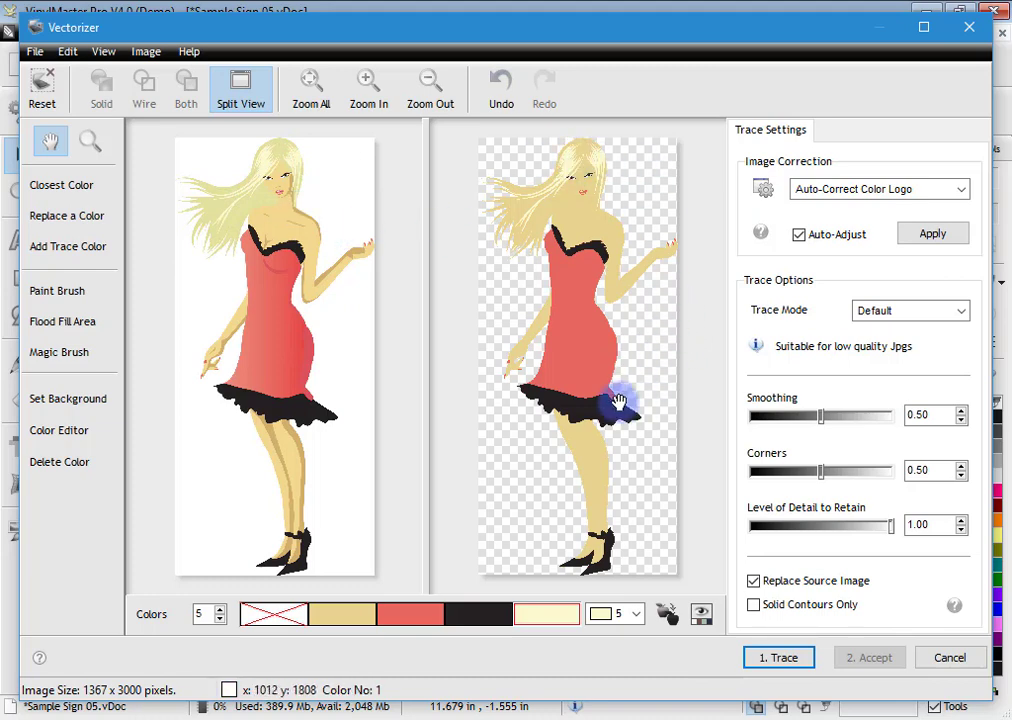
Examine the dress's black hem up close, switching the red trace color off and back on.
{"action": "left_click", "coordinate": [90, 142]}
{"action": "left_click_drag", "start_coordinate": [512, 387], "coordinate": [637, 454]}
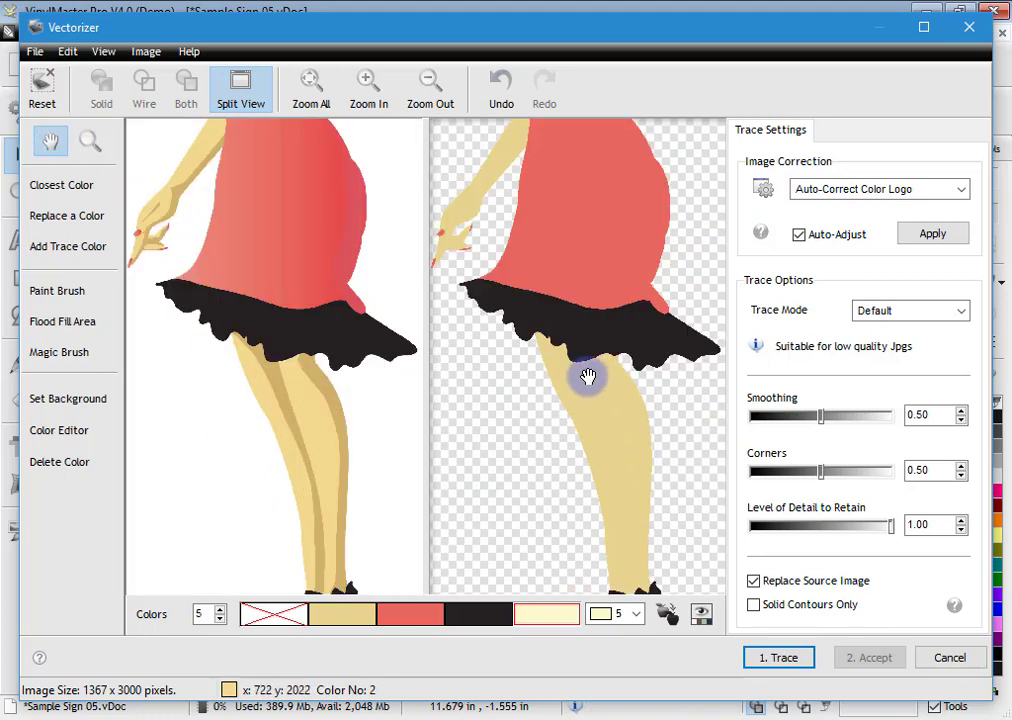
{"action": "left_click_drag", "start_coordinate": [535, 328], "coordinate": [641, 369]}
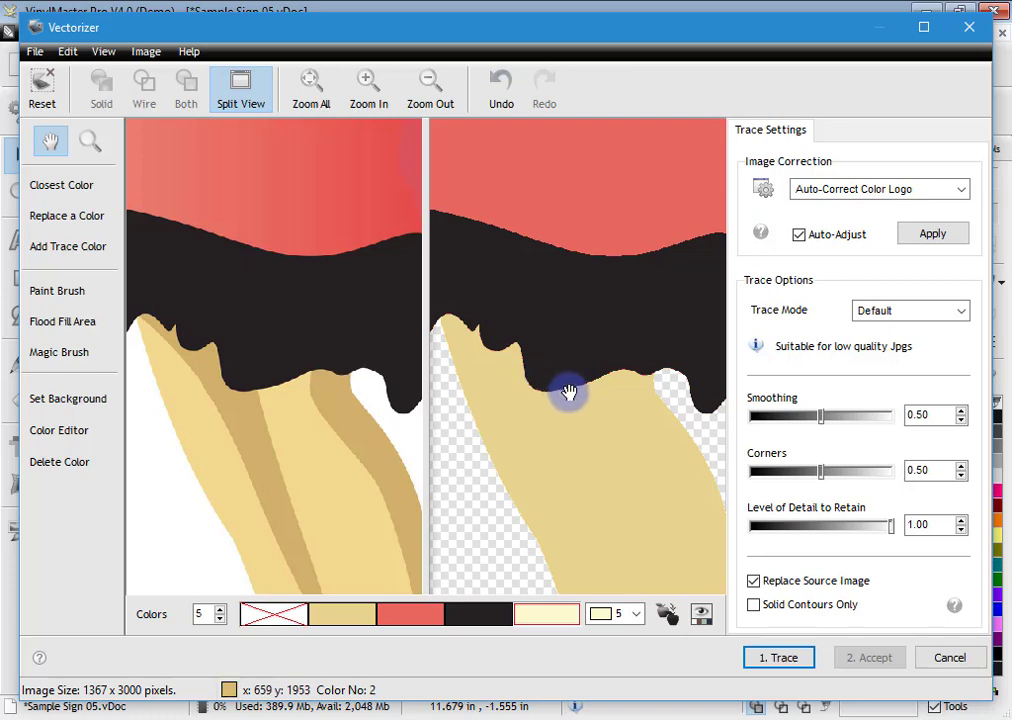
{"action": "left_click", "coordinate": [426, 618]}
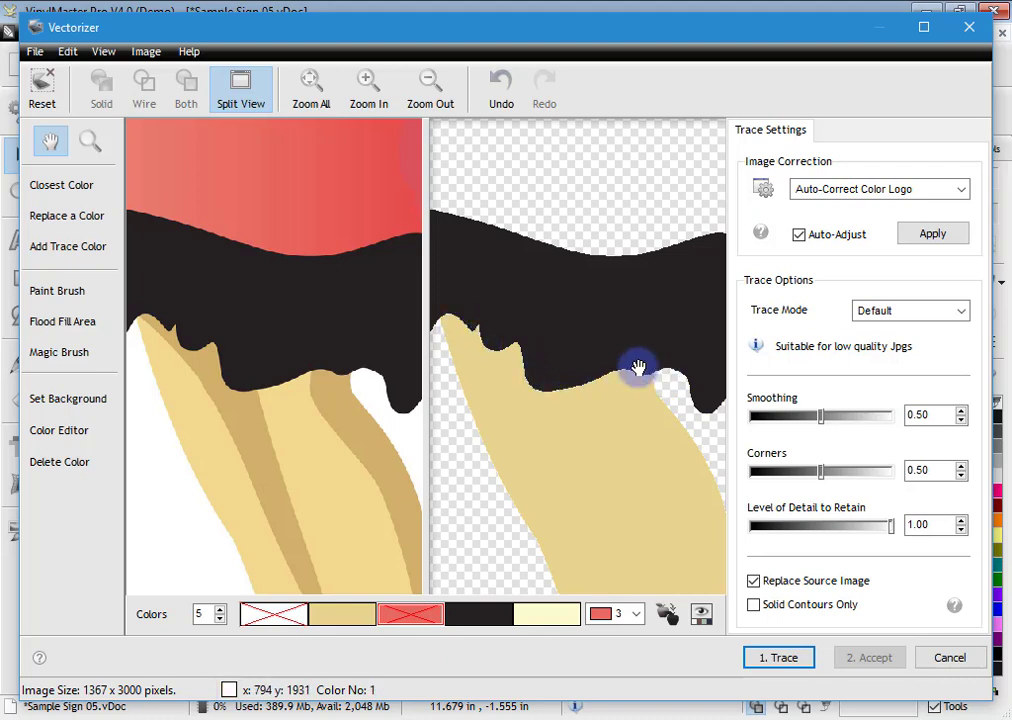
{"action": "left_click", "coordinate": [422, 613]}
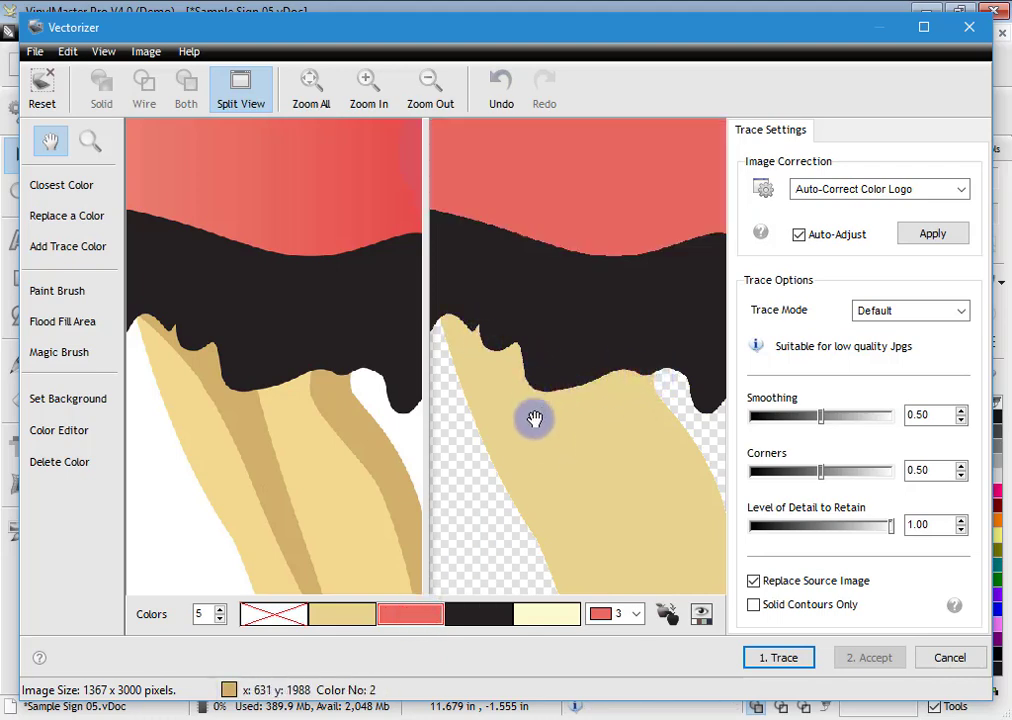
{"action": "left_click_drag", "start_coordinate": [537, 418], "coordinate": [549, 427]}
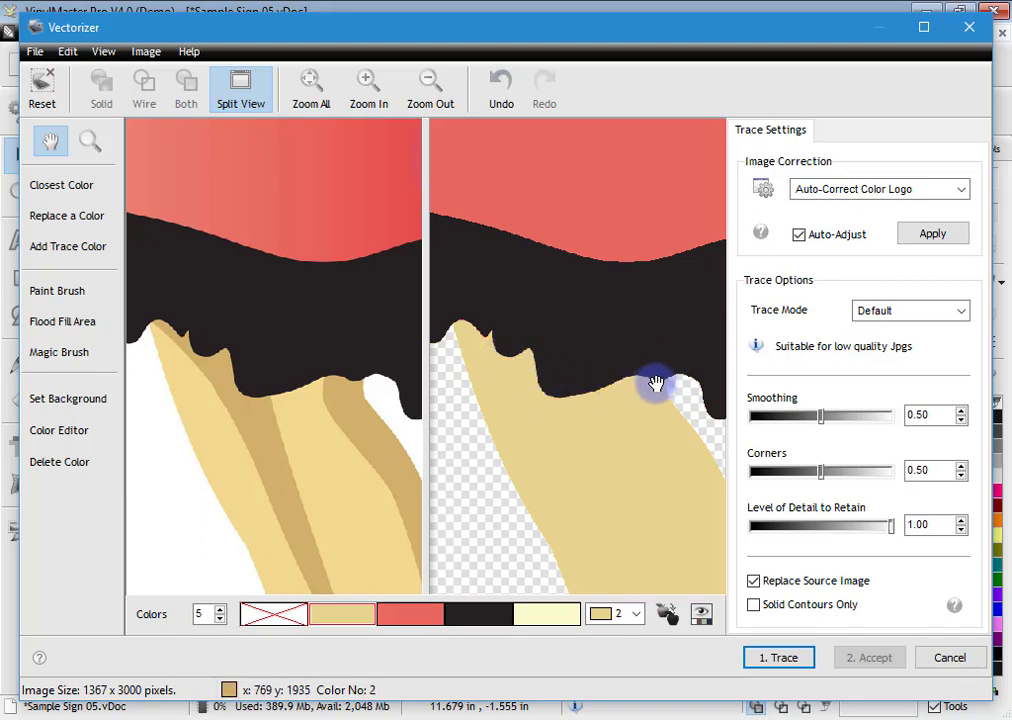
Try the Magic Brush with the tan color along the lower edge of the black hem, and undo it.
{"action": "left_click", "coordinate": [68, 354]}
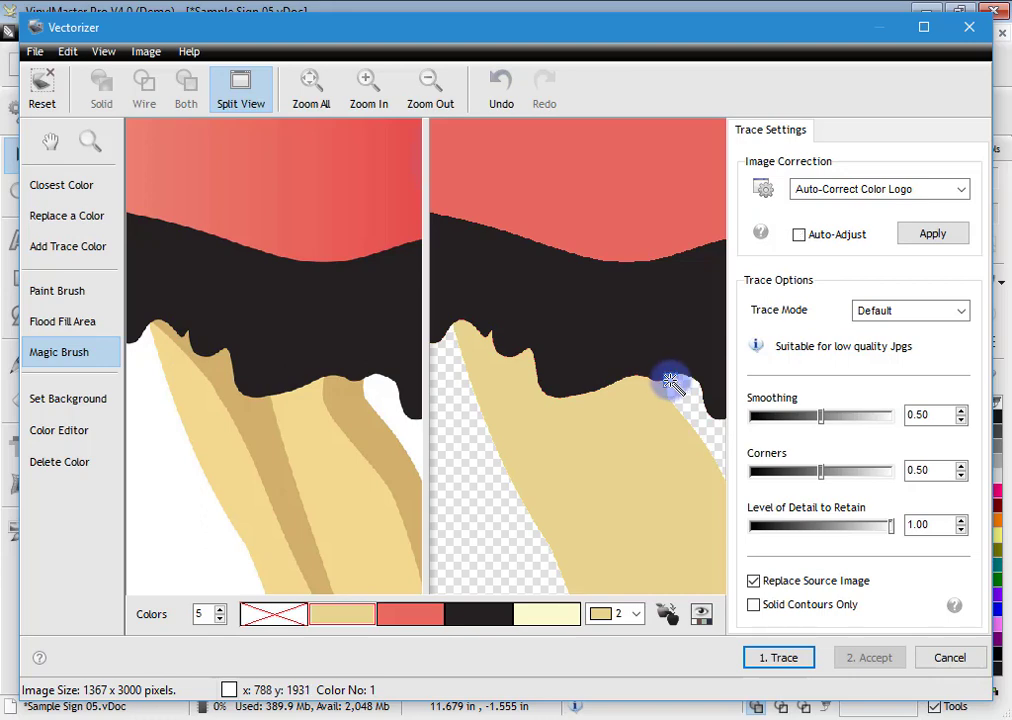
{"action": "mouse_move", "coordinate": [648, 383]}
{"action": "left_mouse_down"}
{"action": "mouse_move", "coordinate": [561, 398]}
{"action": "mouse_move", "coordinate": [546, 392]}
{"action": "mouse_move", "coordinate": [530, 352]}
{"action": "mouse_move", "coordinate": [507, 354]}
{"action": "mouse_move", "coordinate": [494, 334]}
{"action": "mouse_move", "coordinate": [445, 331]}
{"action": "left_mouse_up"}
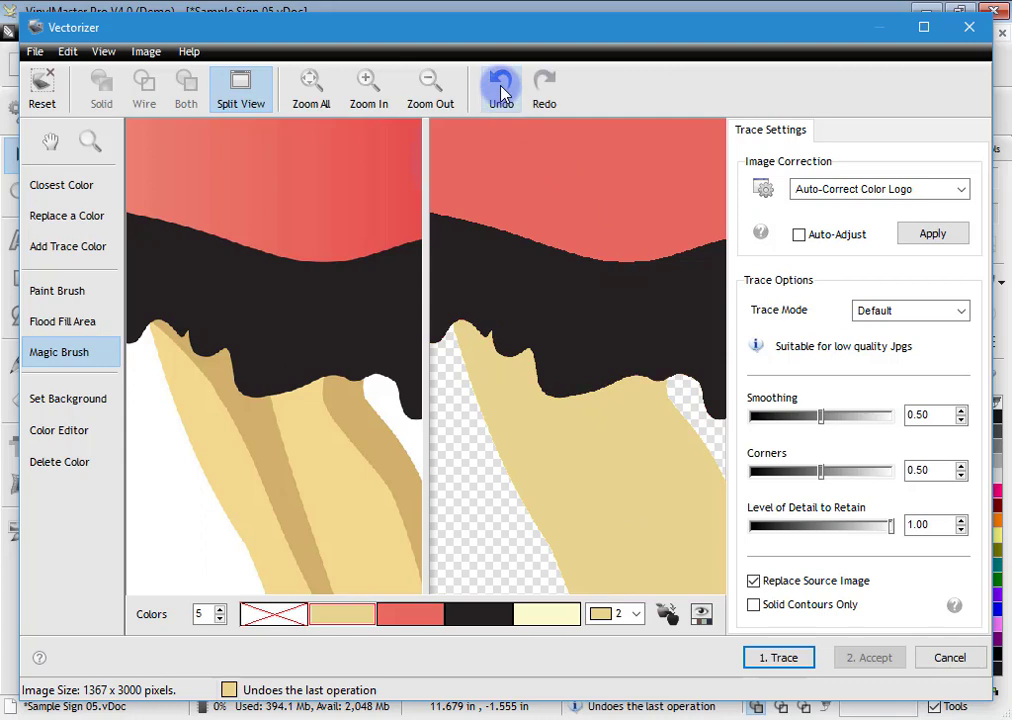
Clean up the red fringe pixels along the black hem's lower edge with the Magic Brush in tan.
{"action": "left_click", "coordinate": [90, 141]}
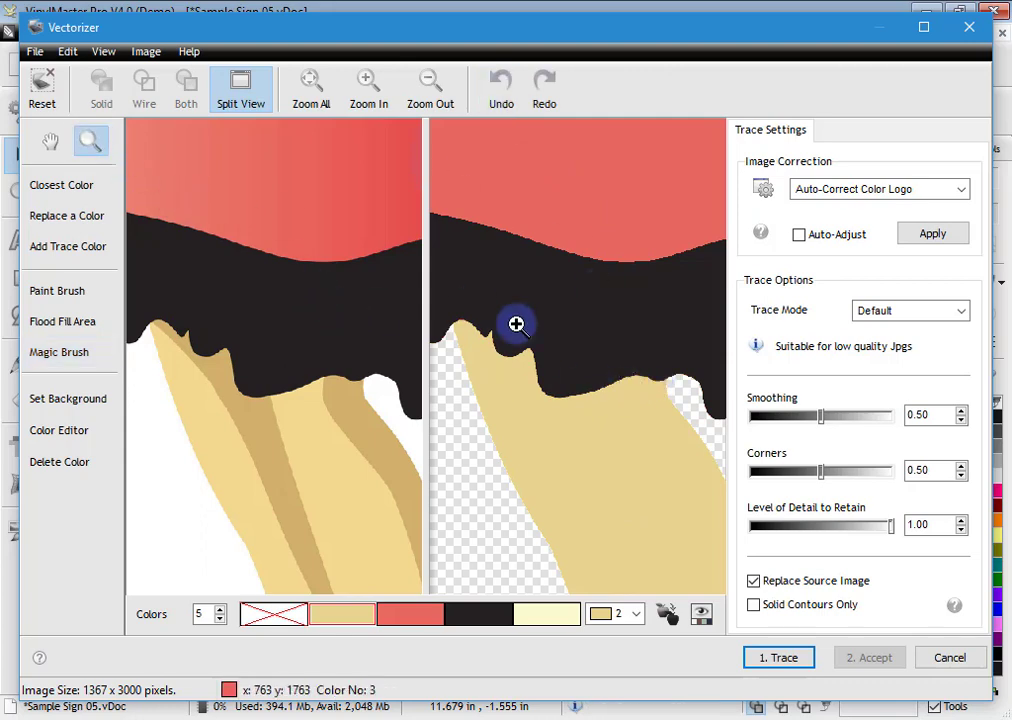
{"action": "key", "text": "h"}
{"action": "scroll", "coordinate": [684, 422], "scroll_direction": "down", "scroll_amount": 3}
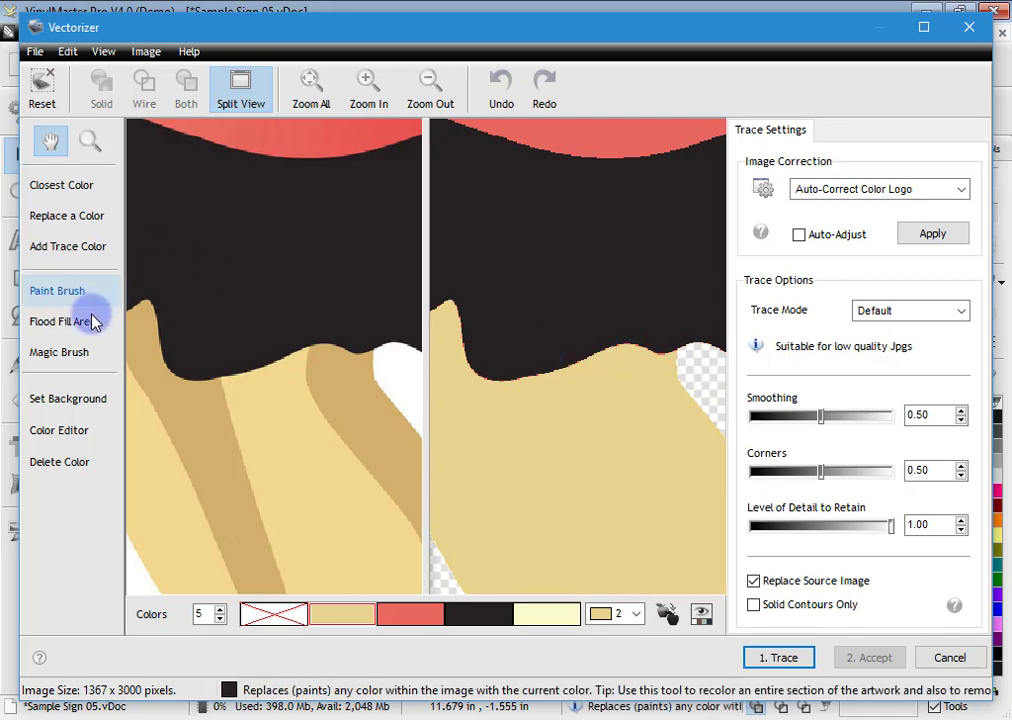
{"action": "left_click", "coordinate": [52, 350]}
{"action": "mouse_move", "coordinate": [681, 349]}
{"action": "left_mouse_down"}
{"action": "mouse_move", "coordinate": [634, 345]}
{"action": "mouse_move", "coordinate": [515, 367]}
{"action": "mouse_move", "coordinate": [477, 360]}
{"action": "mouse_move", "coordinate": [450, 300]}
{"action": "left_mouse_up"}
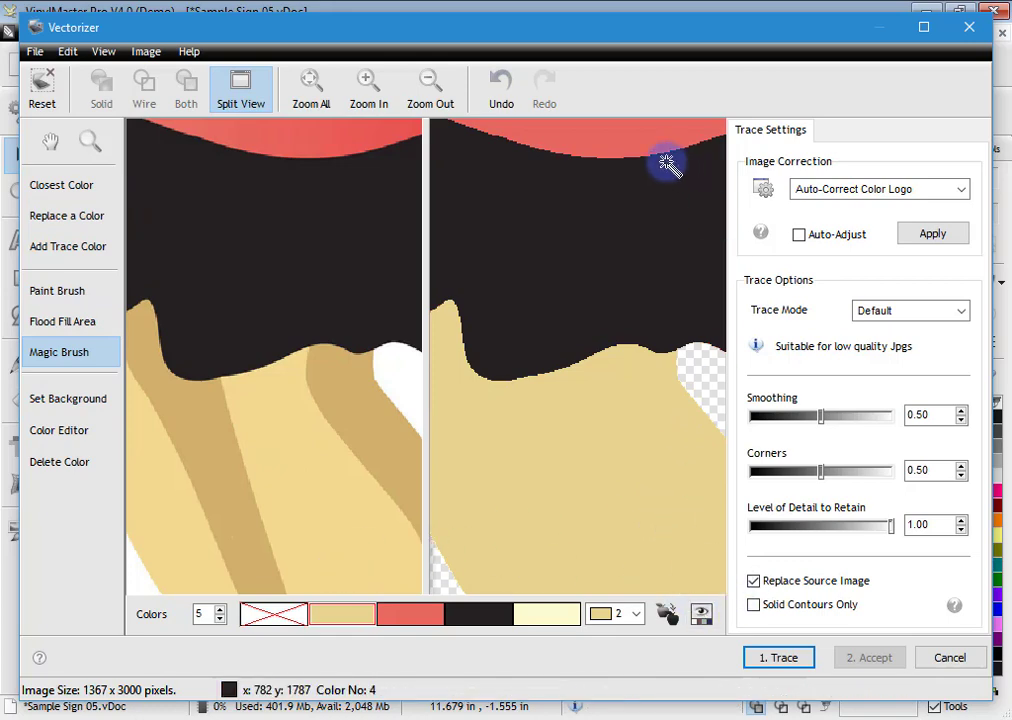
{"action": "left_click", "coordinate": [313, 89]}
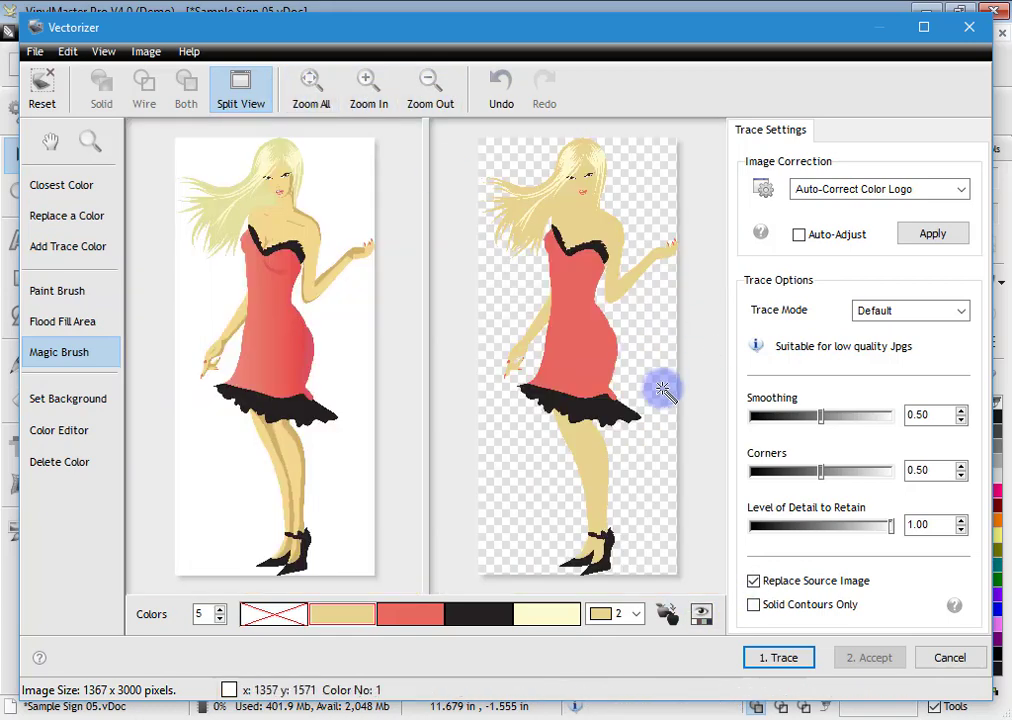
Choose the Despeckle - Small Detail image correction with Auto-Adjust on, and close the Vectorizer without tracing.
{"action": "left_click", "coordinate": [847, 192]}
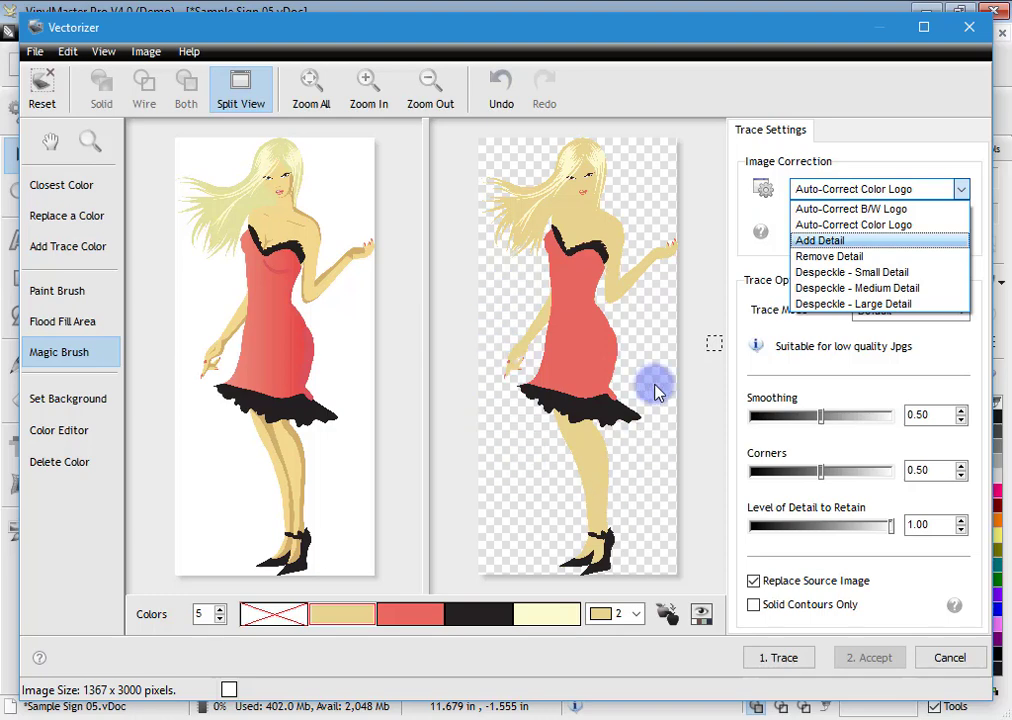
{"action": "left_click", "coordinate": [853, 273]}
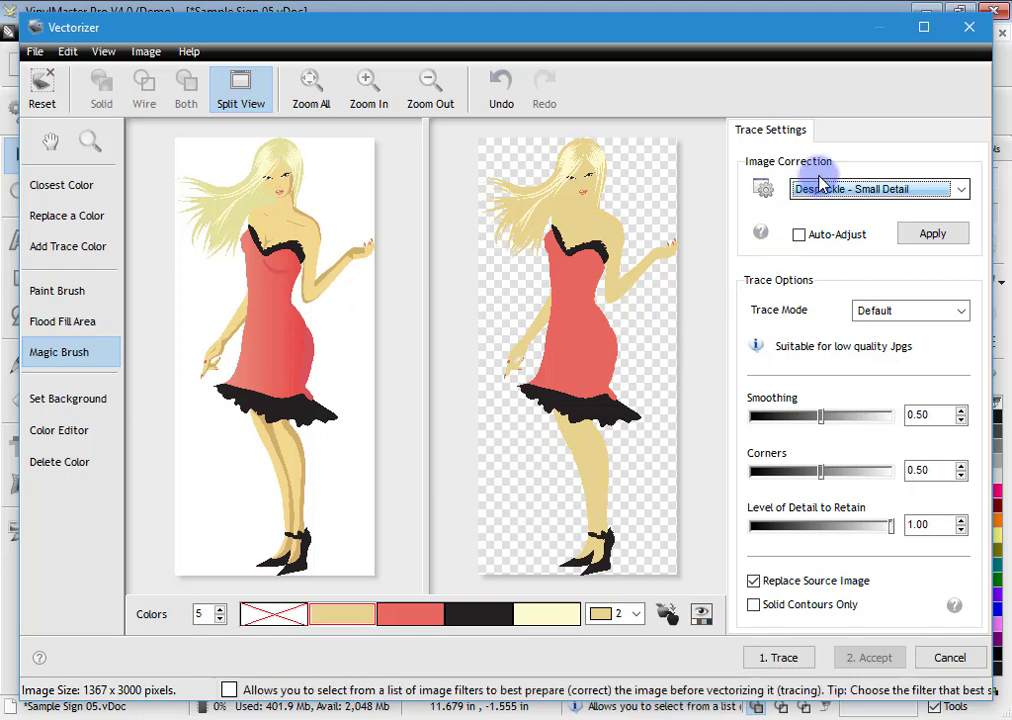
{"action": "left_click", "coordinate": [831, 233]}
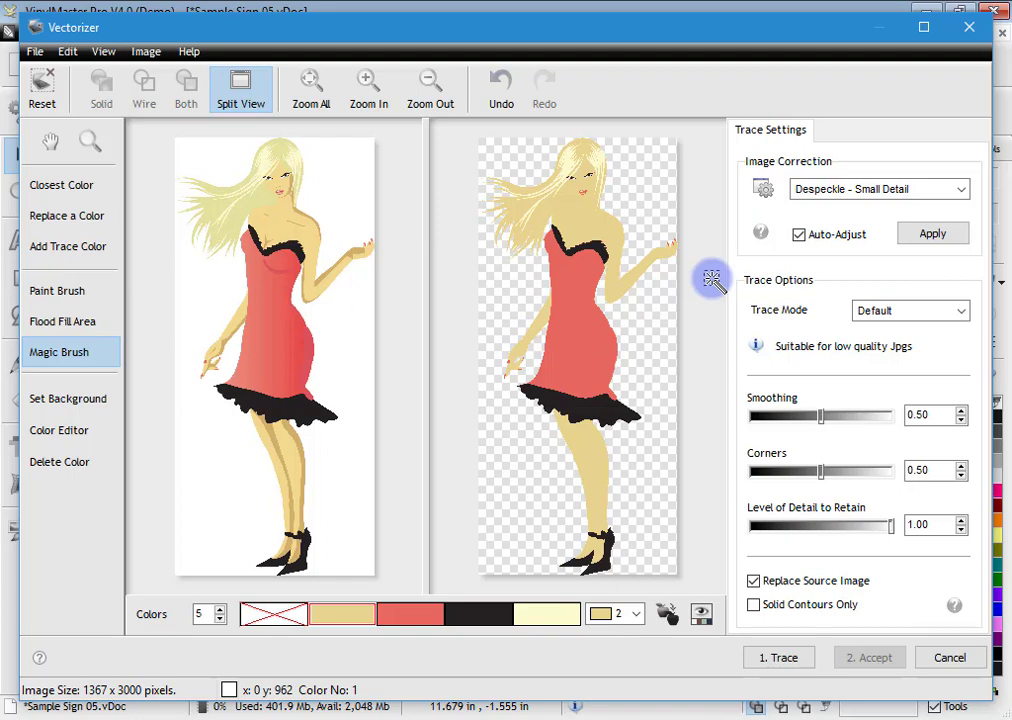
{"action": "left_click", "coordinate": [947, 659]}
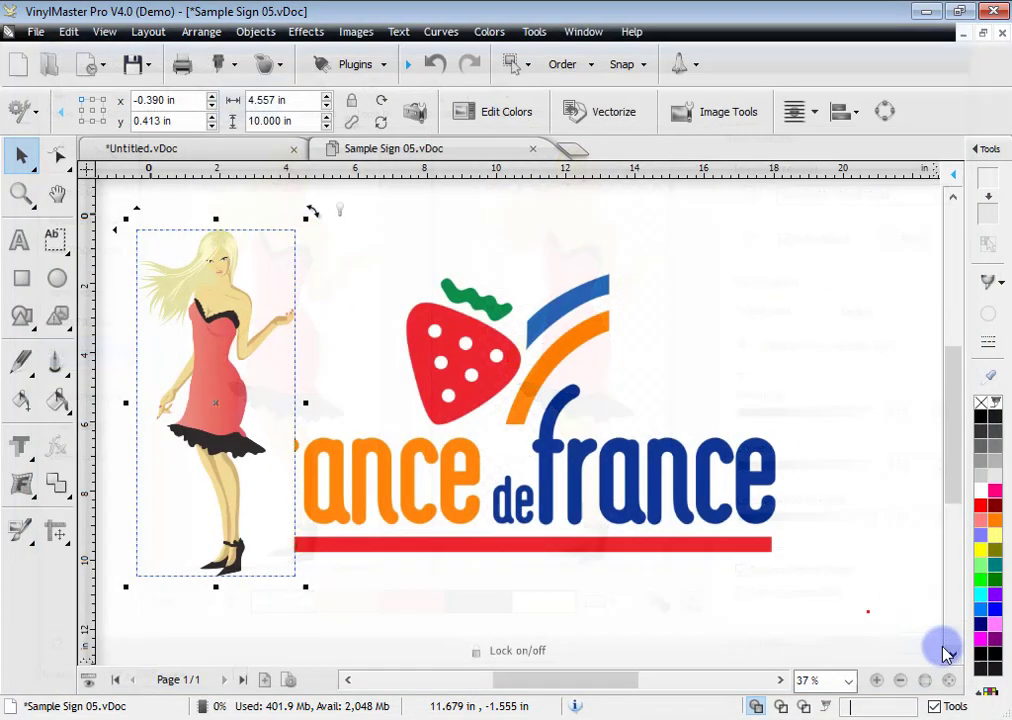
{"action": "left_click", "coordinate": [836, 430]}
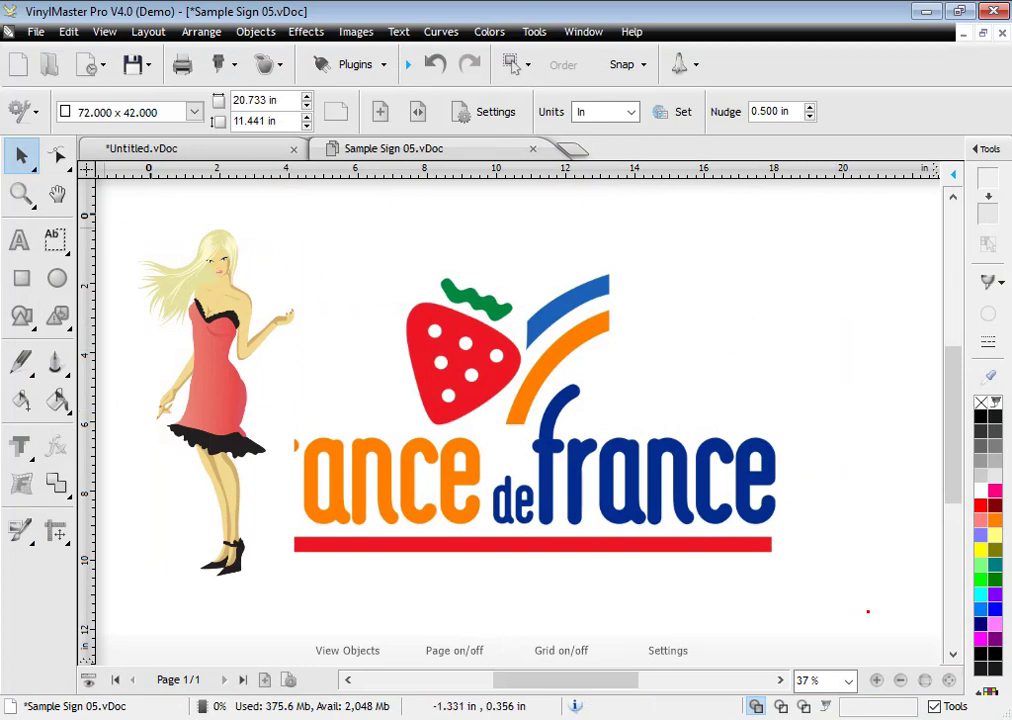
Switch to the web browser and look over the upgrade links and the LTR, PRO and DSR editions on the VinylMaster home page.
{"action": "left_click_drag", "start_coordinate": [0, 130], "coordinate": [470, 130]}
{"action": "double_click", "coordinate": [470, 130]}
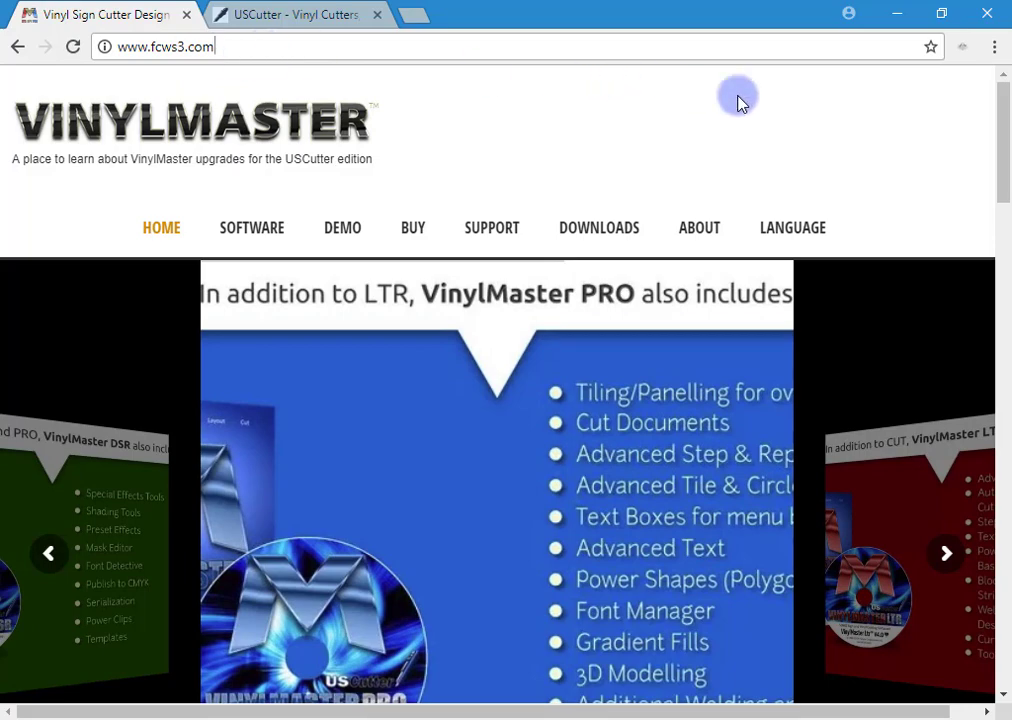
{"action": "scroll", "coordinate": [940, 200], "scroll_direction": "down", "scroll_amount": 7}
{"action": "scroll", "coordinate": [930, 210], "scroll_direction": "down", "scroll_amount": 1}
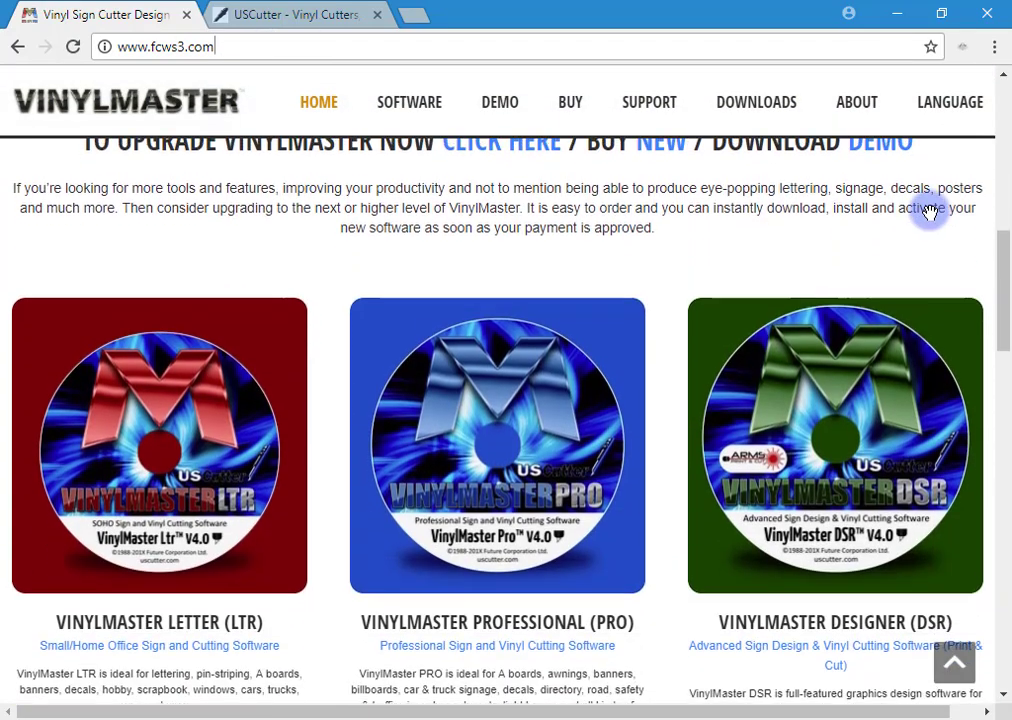
{"action": "scroll", "coordinate": [760, 235], "scroll_direction": "up", "scroll_amount": 1}
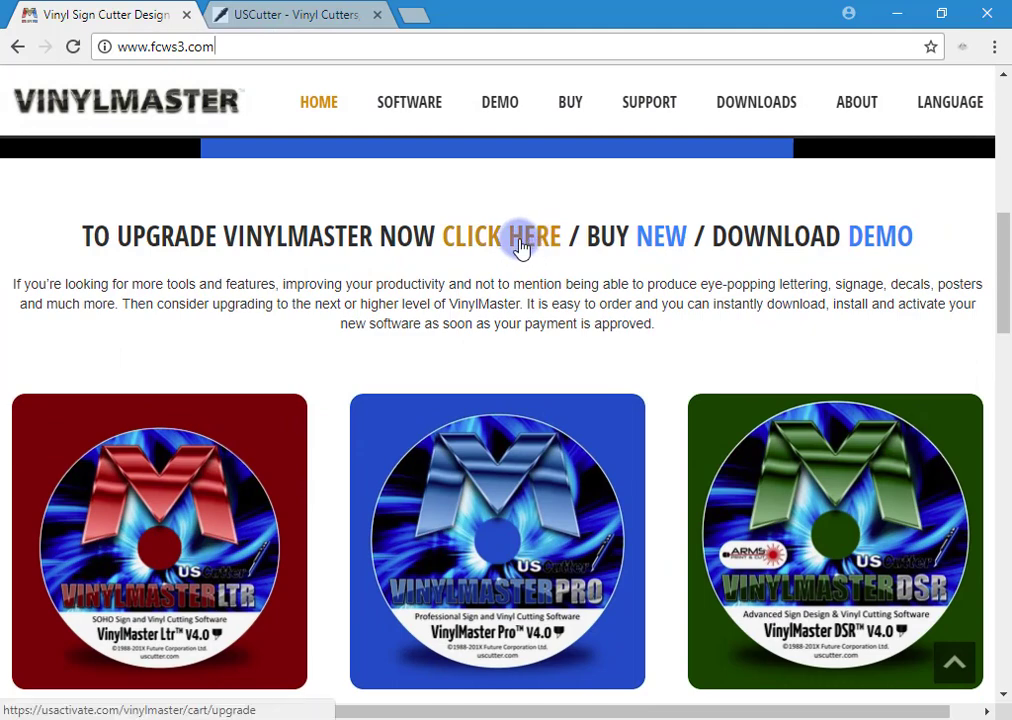
{"action": "scroll", "coordinate": [502, 287], "scroll_direction": "down", "scroll_amount": 2}
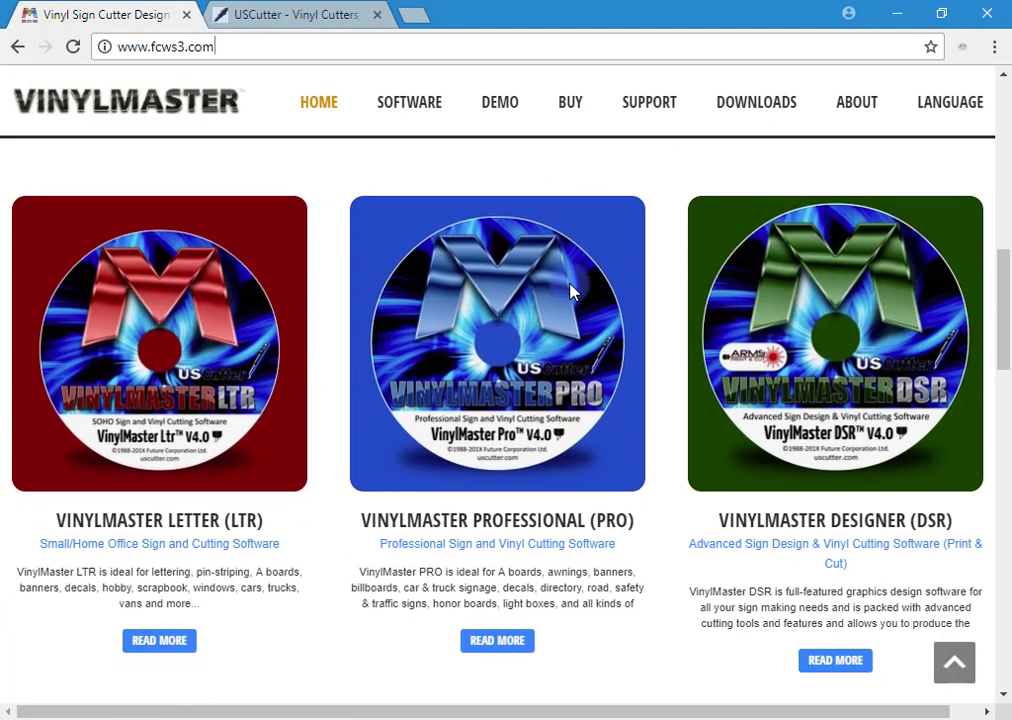
{"action": "scroll", "coordinate": [450, 224], "scroll_direction": "up", "scroll_amount": 2}
Open the VinylMaster DSR product page and review its feature list, included extras table and upgrade links.
{"action": "mouse_move", "coordinate": [418, 124]}
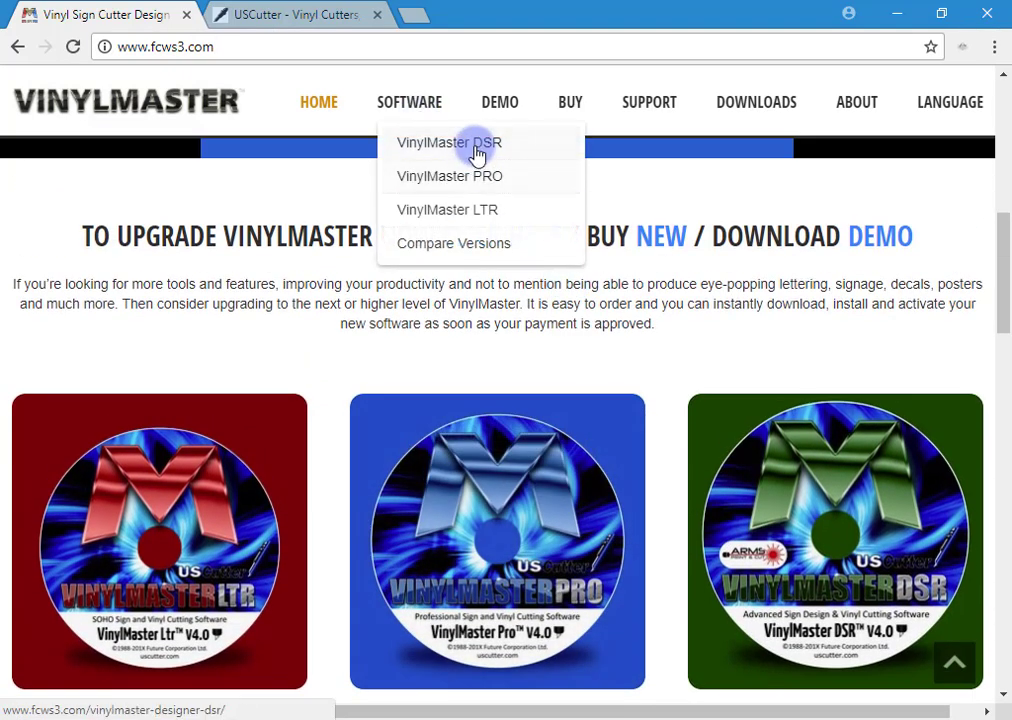
{"action": "left_click", "coordinate": [476, 149]}
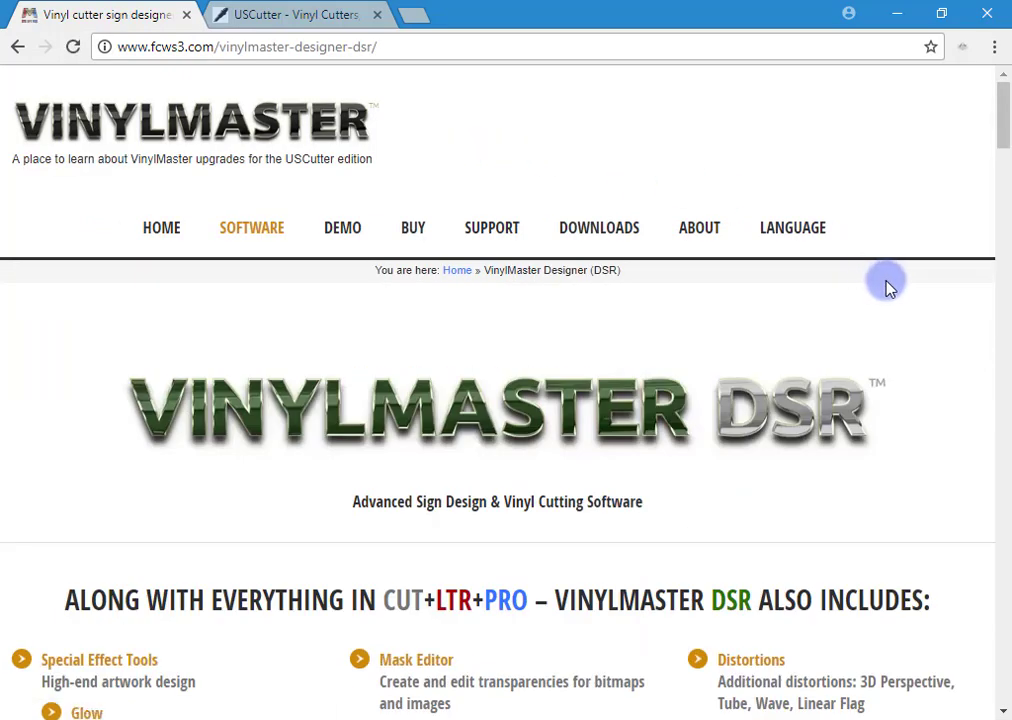
{"action": "scroll", "coordinate": [888, 287], "scroll_direction": "down", "scroll_amount": 4}
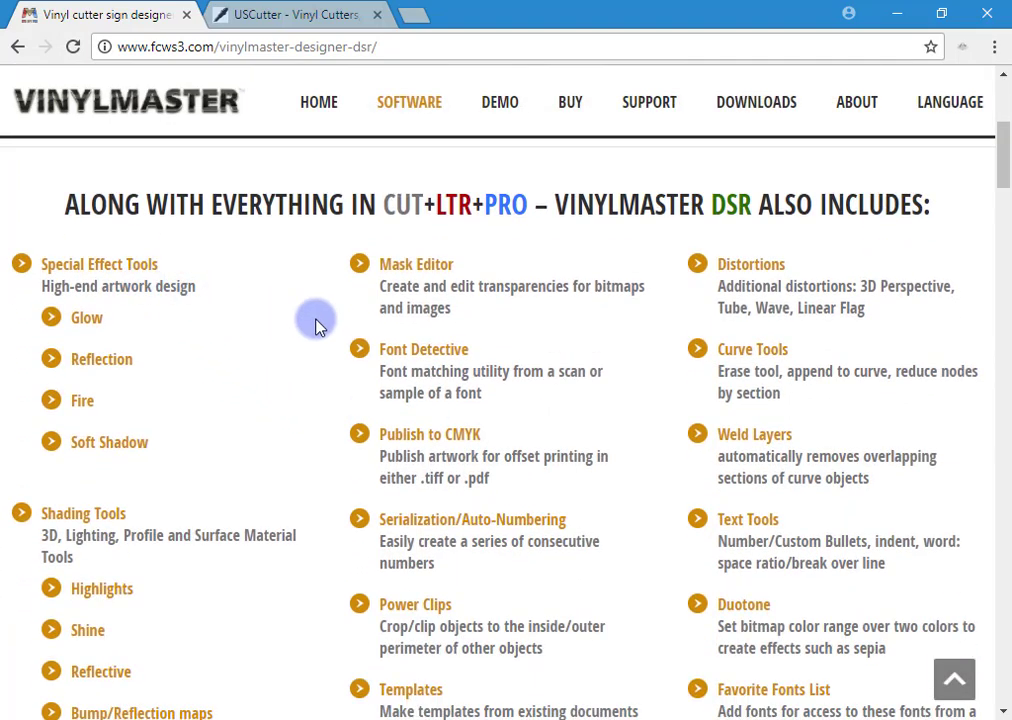
{"action": "scroll", "coordinate": [380, 322], "scroll_direction": "down", "scroll_amount": 1}
{"action": "scroll", "coordinate": [400, 322], "scroll_direction": "up", "scroll_amount": 1}
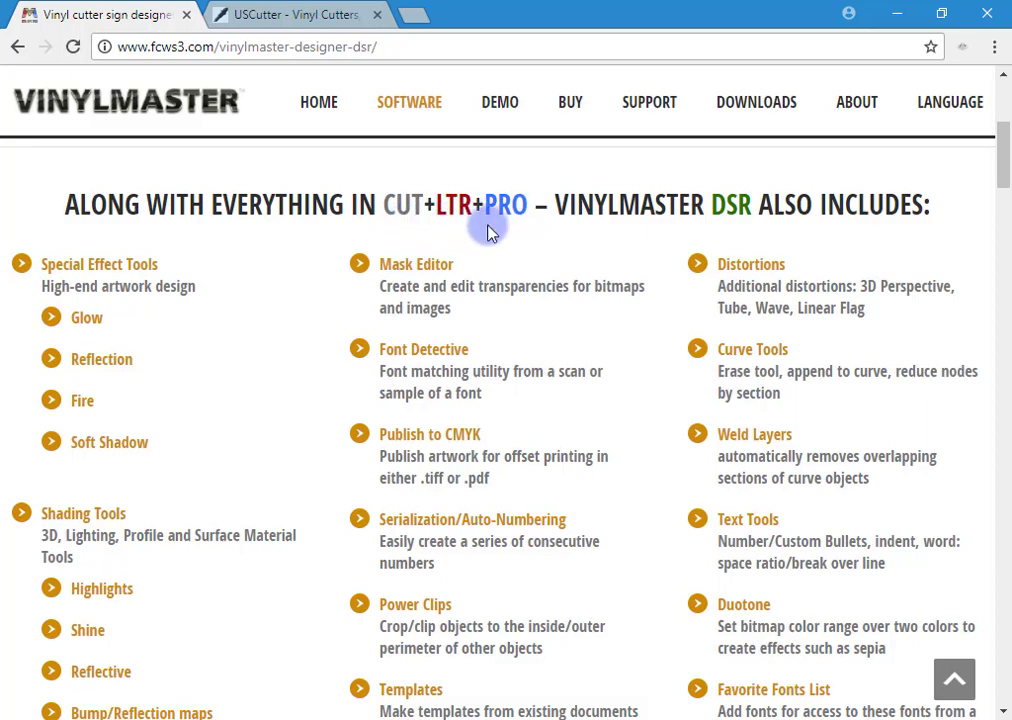
{"action": "scroll", "coordinate": [330, 300], "scroll_direction": "down", "scroll_amount": 1}
{"action": "scroll", "coordinate": [330, 300], "scroll_direction": "down", "scroll_amount": 4}
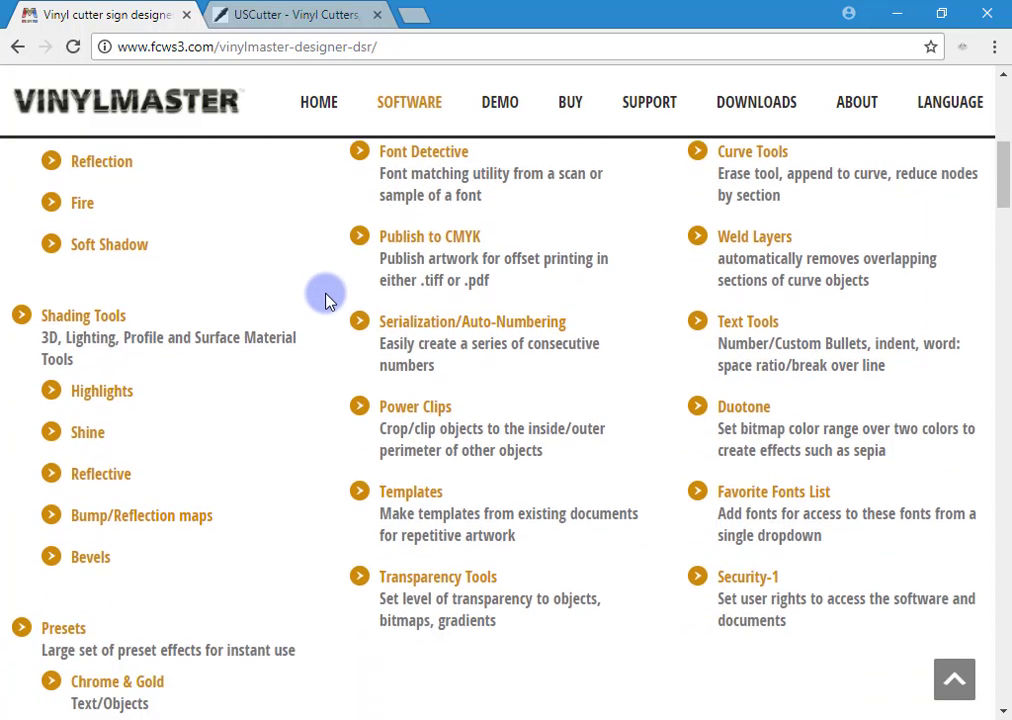
{"action": "scroll", "coordinate": [241, 321], "scroll_direction": "up", "scroll_amount": 2}
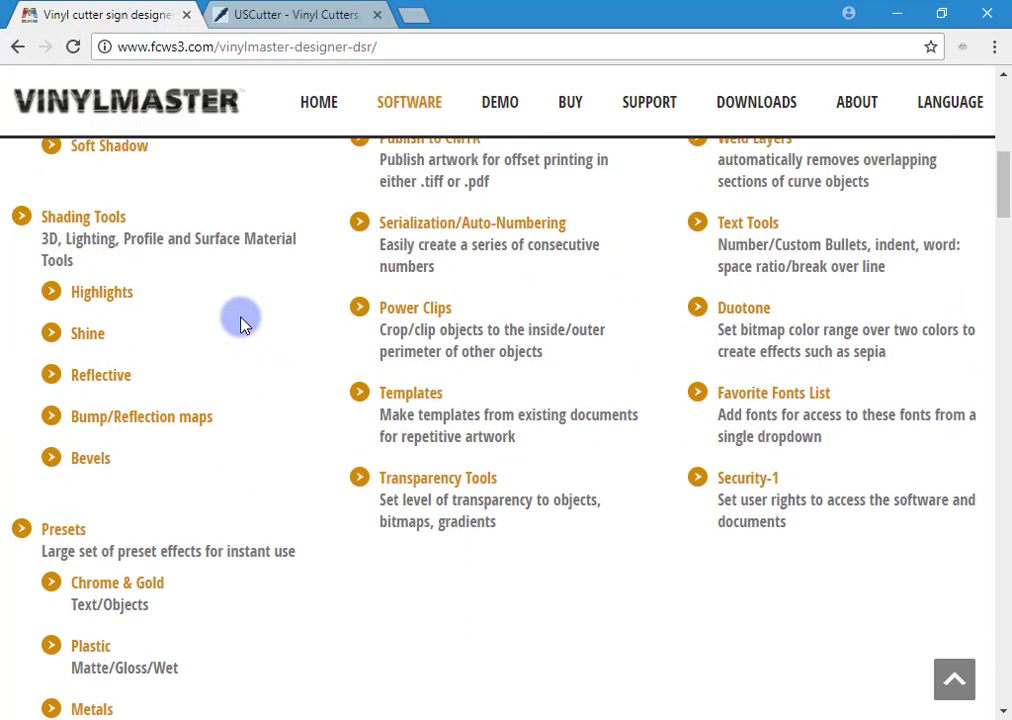
{"action": "scroll", "coordinate": [242, 321], "scroll_direction": "down", "scroll_amount": 7}
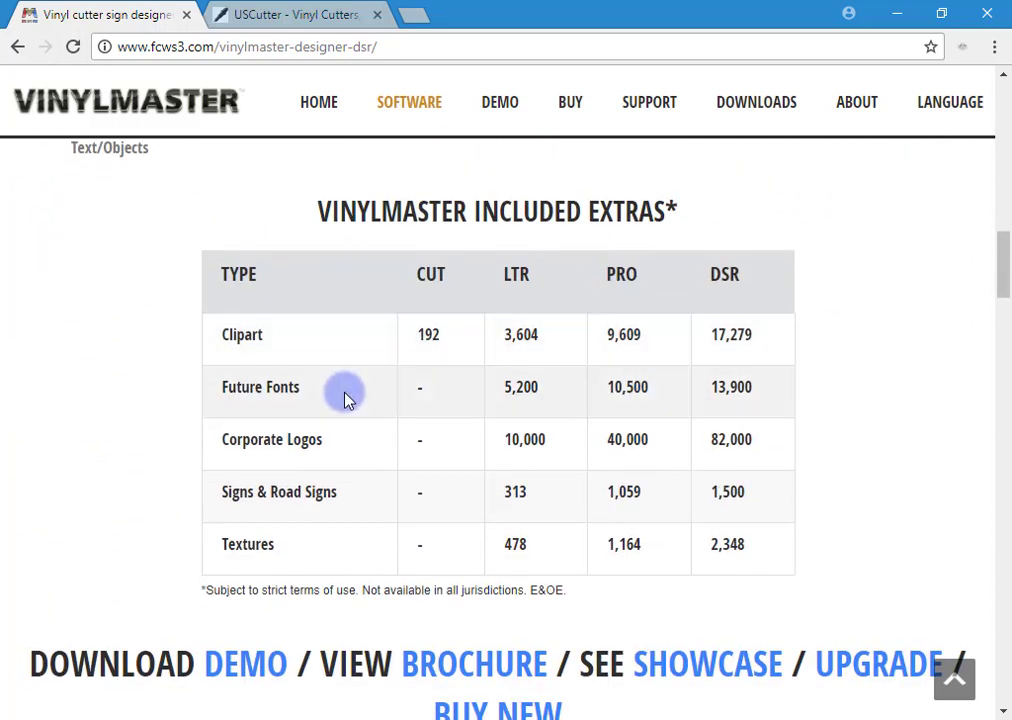
{"action": "scroll", "coordinate": [845, 390], "scroll_direction": "down", "scroll_amount": 3}
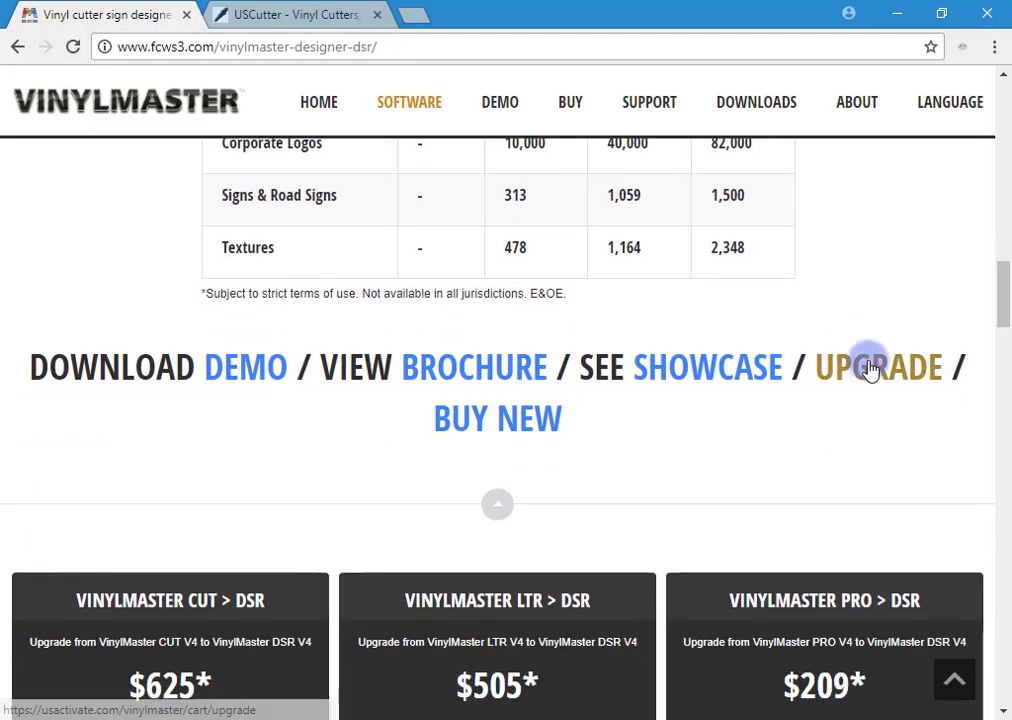
Open the VinylMaster license upgrade page and look over its Product Serial Number form.
{"action": "mouse_move", "coordinate": [567, 120]}
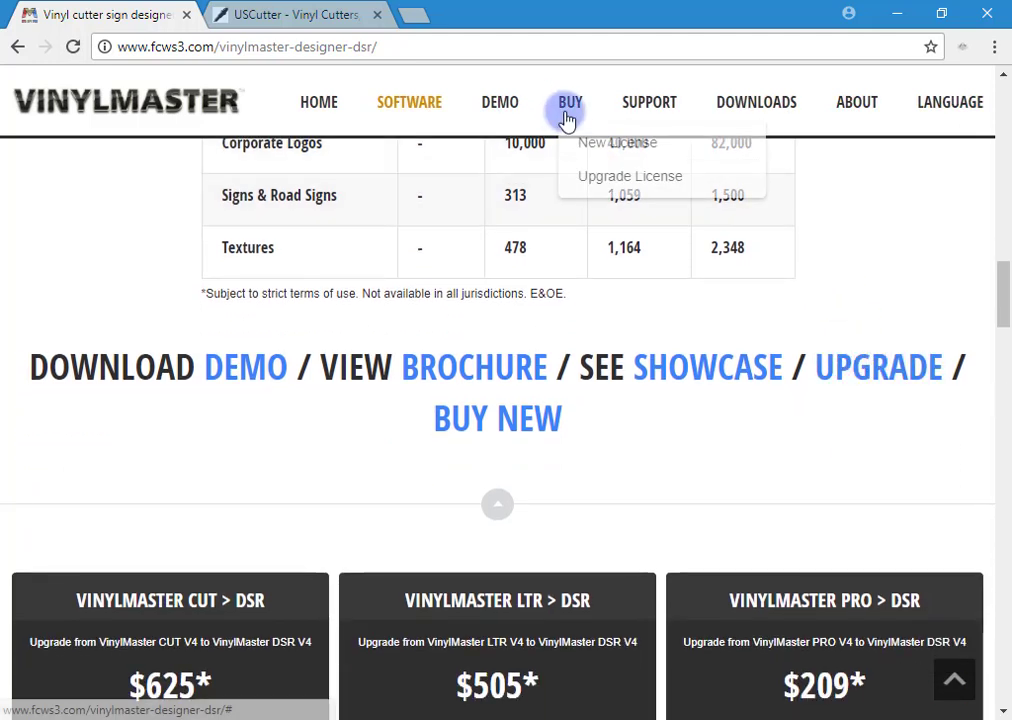
{"action": "left_click", "coordinate": [612, 177]}
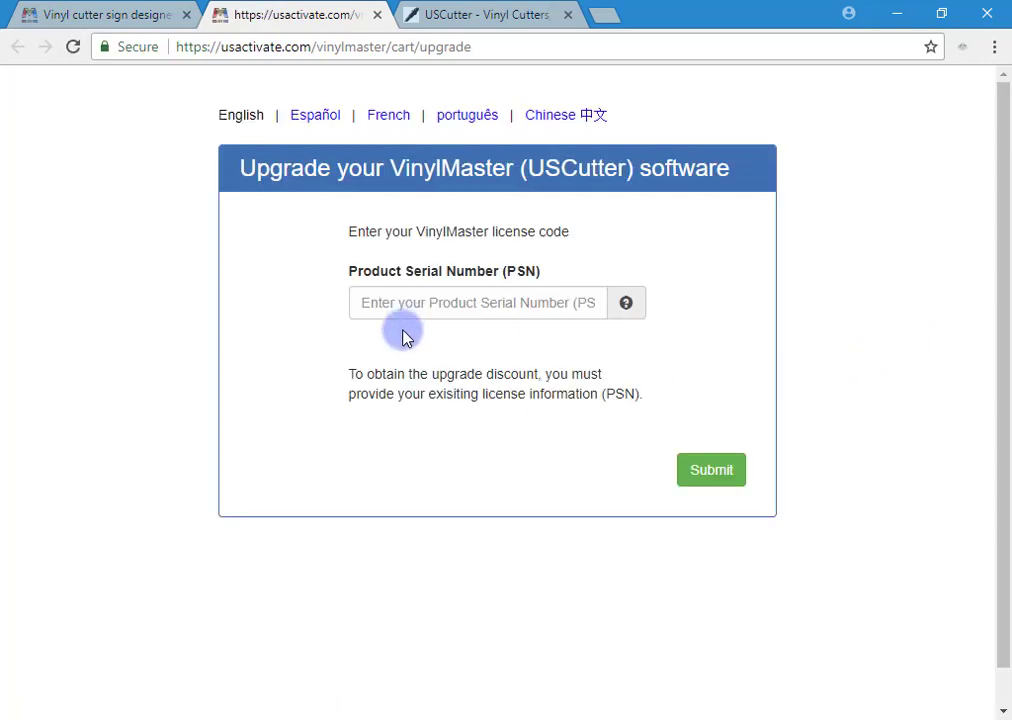
{"action": "scroll", "coordinate": [398, 358], "scroll_direction": "down", "scroll_amount": 2}
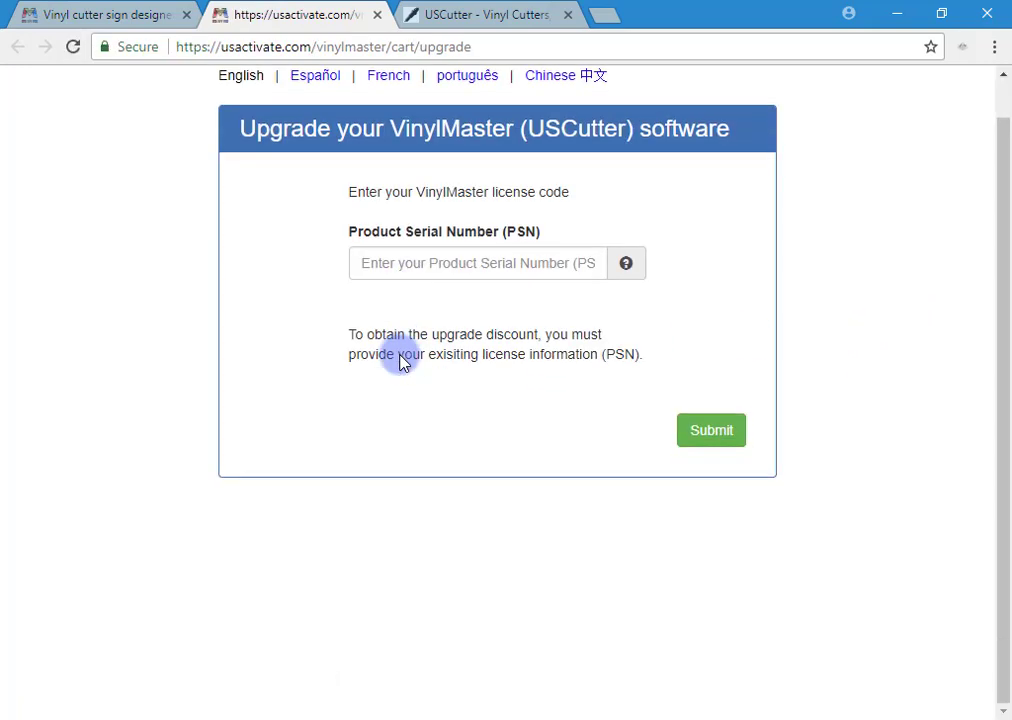
{"action": "scroll", "coordinate": [450, 366], "scroll_direction": "up", "scroll_amount": 2}
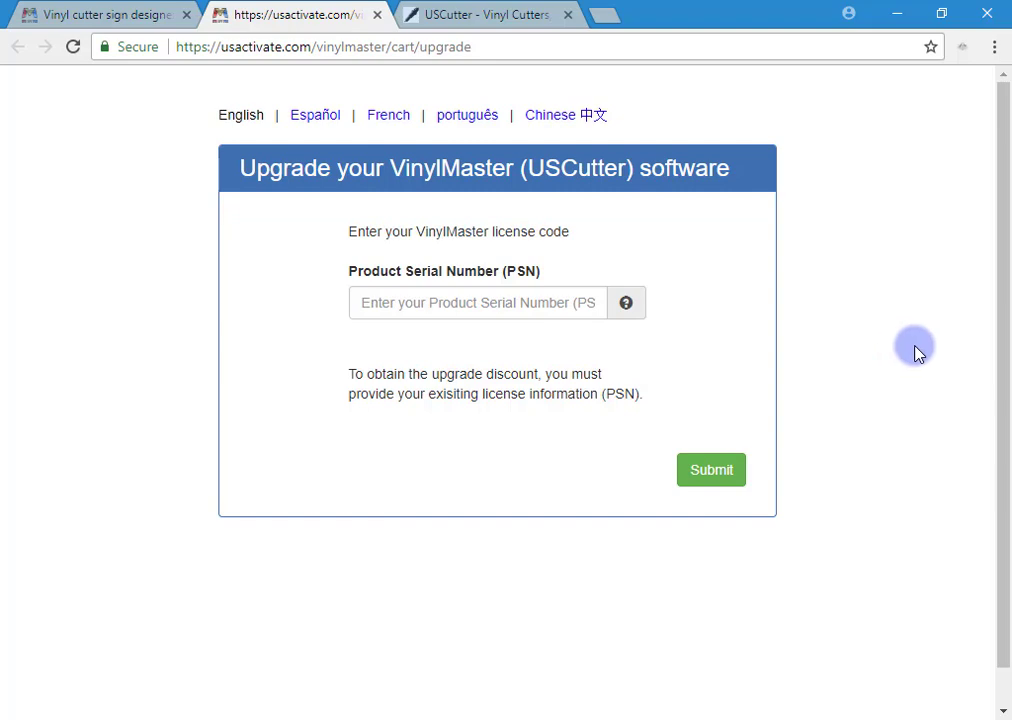
On the USCutter site, find the VinylMaster upgrades product among the VinylMaster software and follow its link to the upgrade form.
{"action": "left_click", "coordinate": [506, 18]}
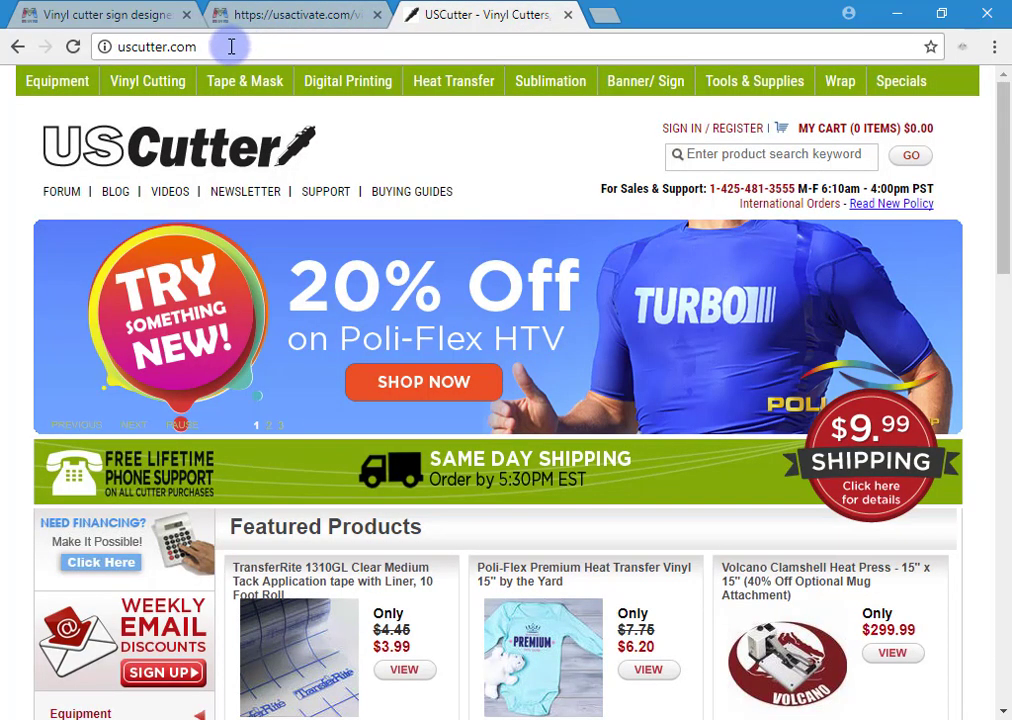
{"action": "mouse_move", "coordinate": [163, 89]}
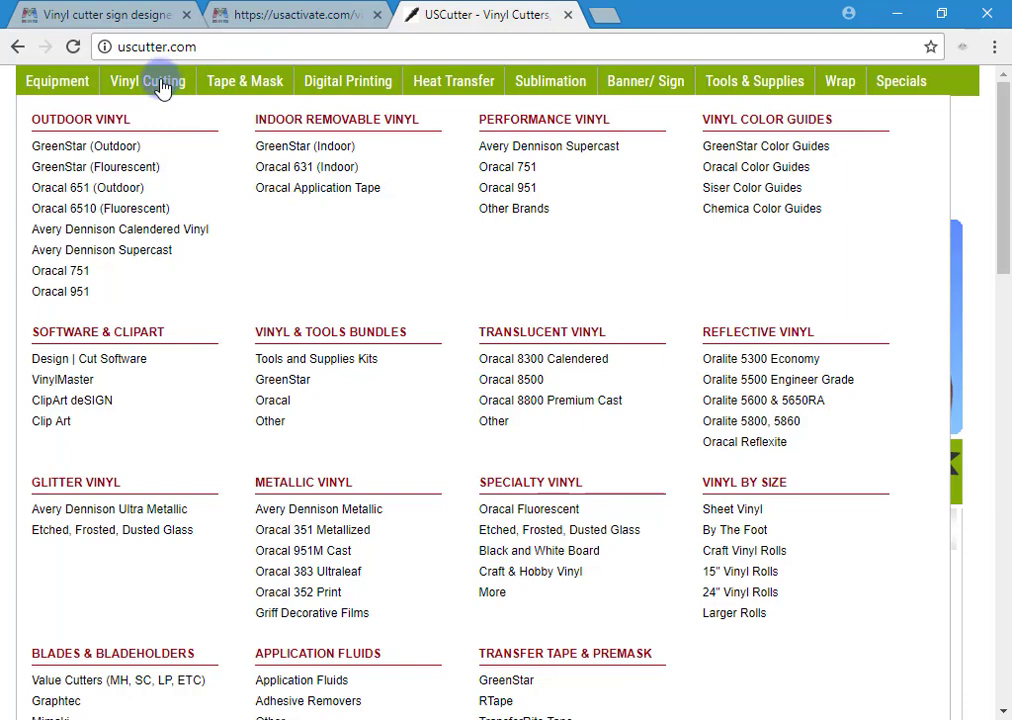
{"action": "left_click", "coordinate": [62, 380]}
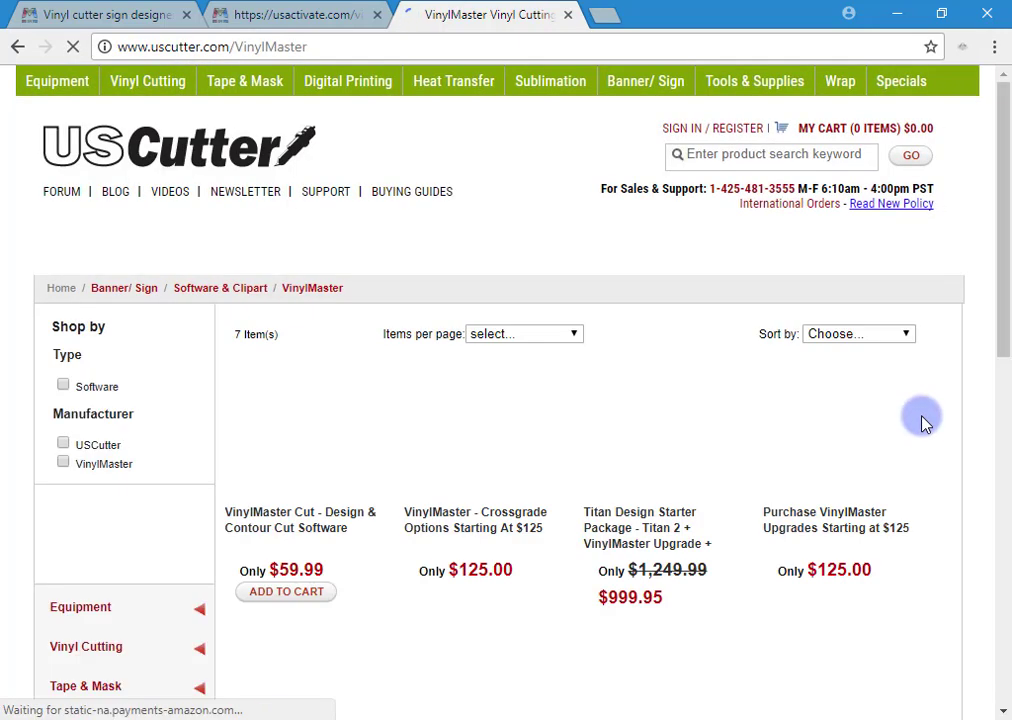
{"action": "left_click", "coordinate": [852, 514]}
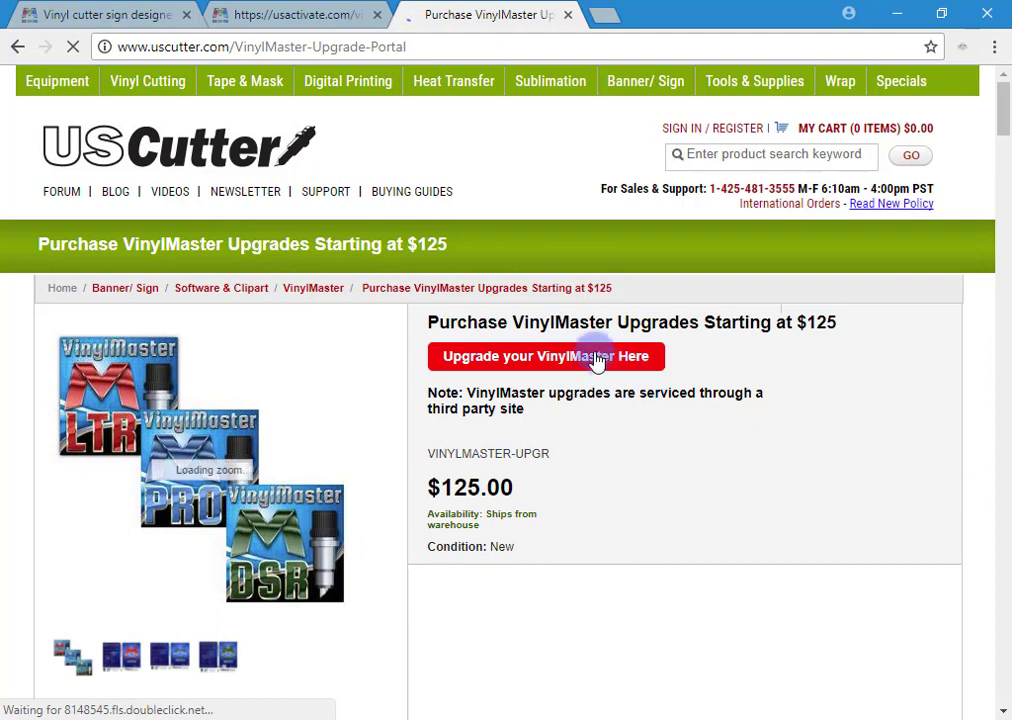
{"action": "left_click", "coordinate": [595, 359]}
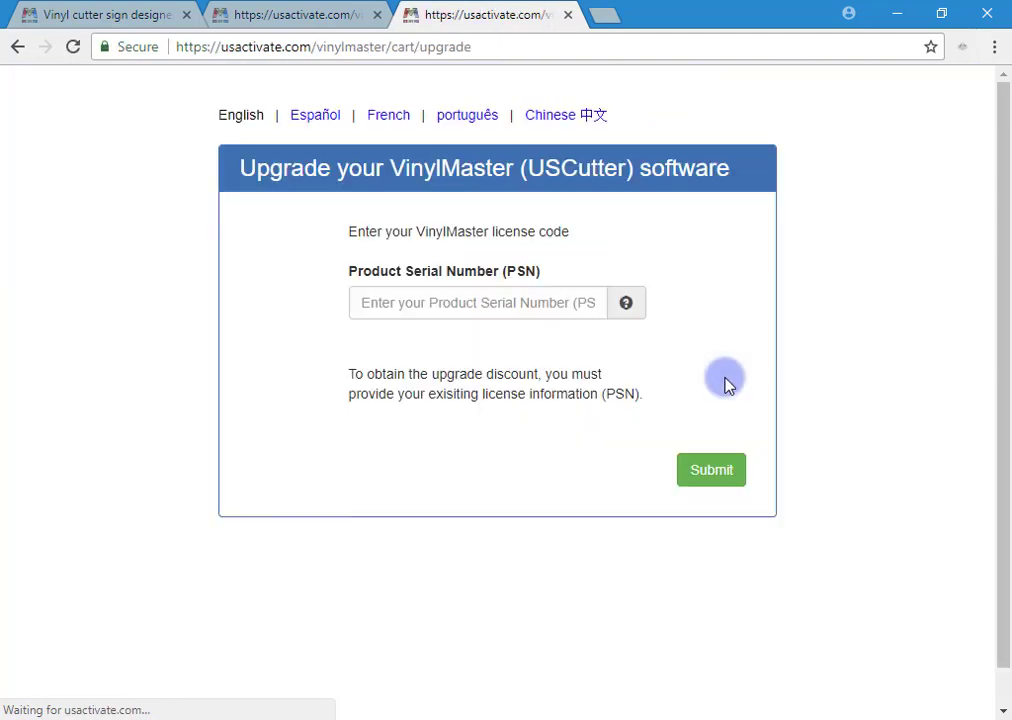